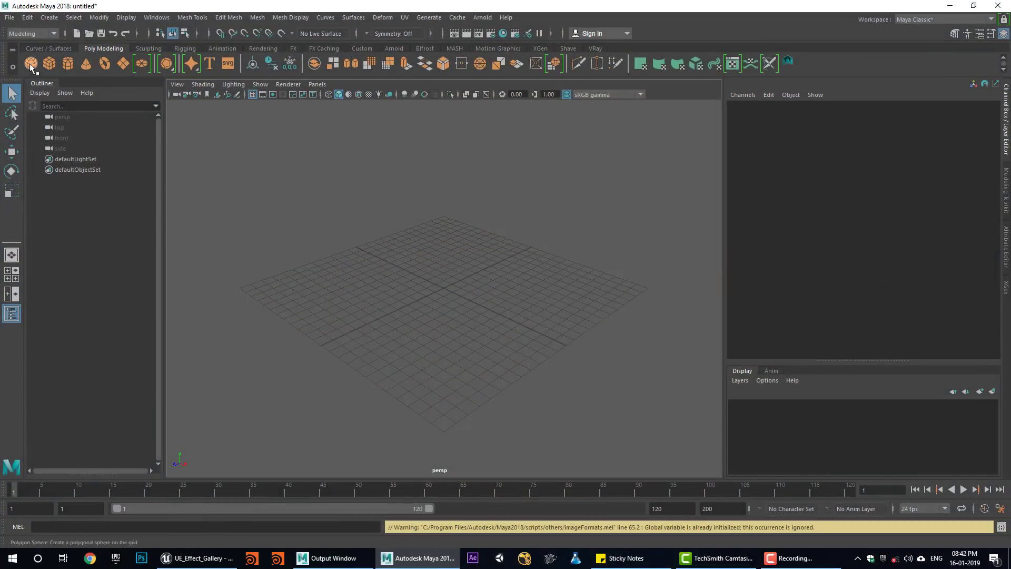
Create a polygon cube and smooth it.
click(49, 62)
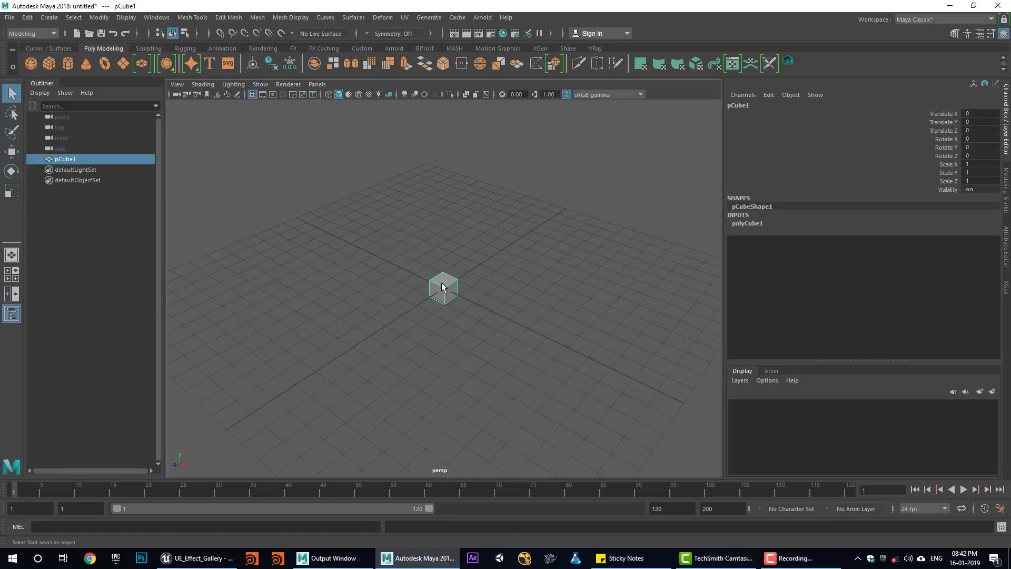
shift+right_click(442, 288)
click(430, 345)
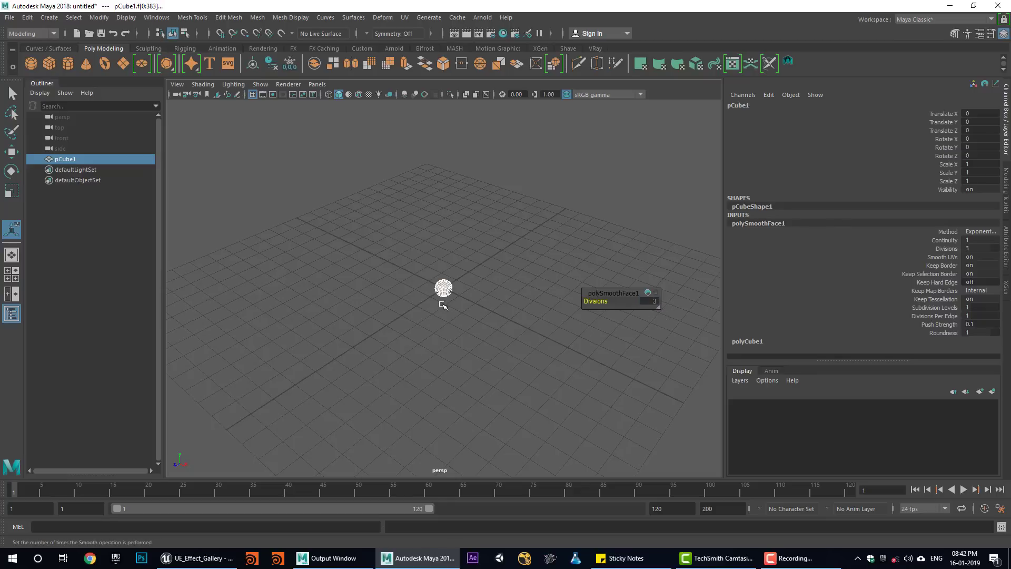
Scale the smoothed cube up into a large sphere and smooth it a second time.
key(t)
click(450, 292)
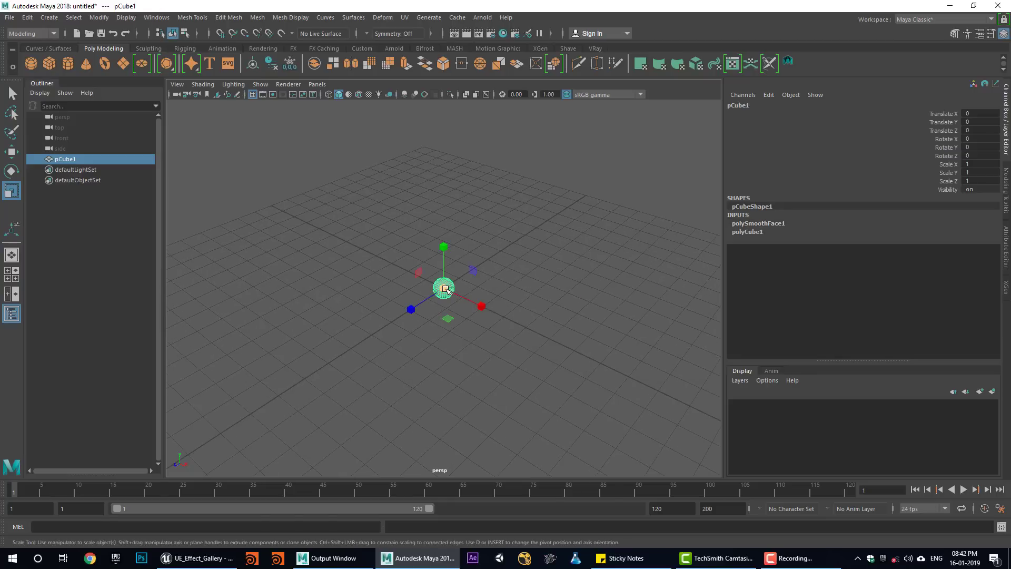
drag(444, 289, 636, 287)
shift+right_click(472, 228)
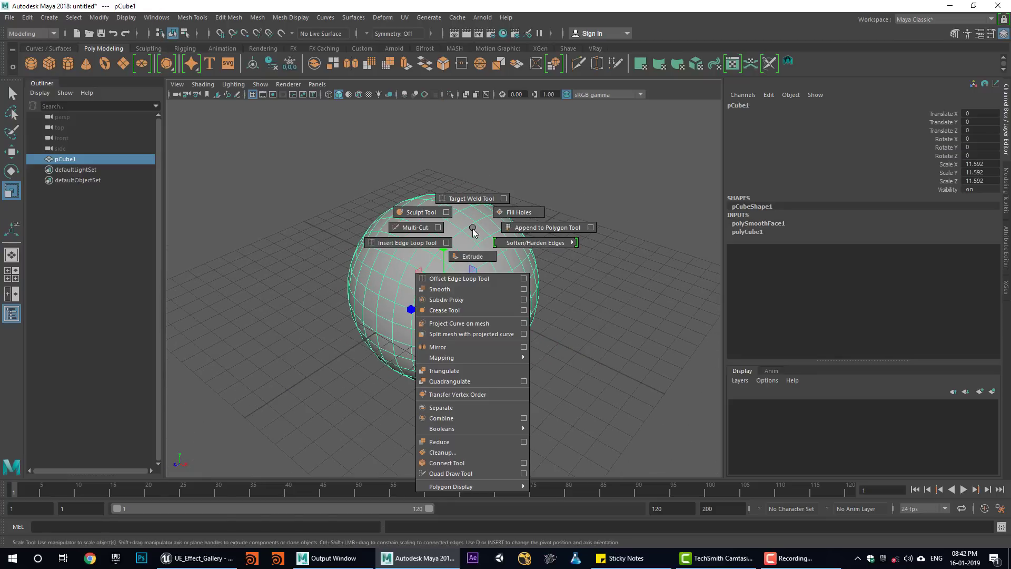
click(443, 290)
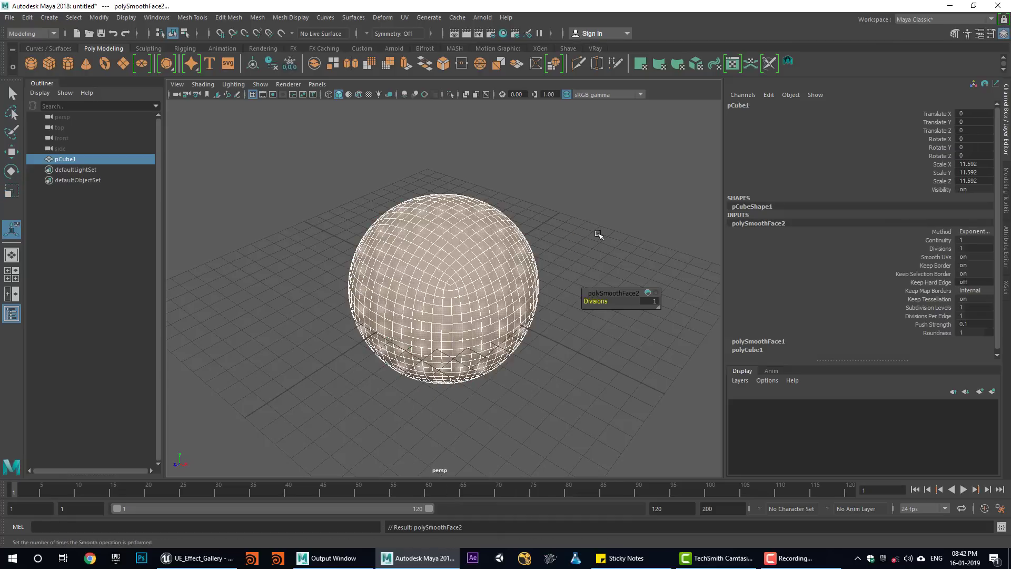
alt+drag(498, 244, 485, 264)
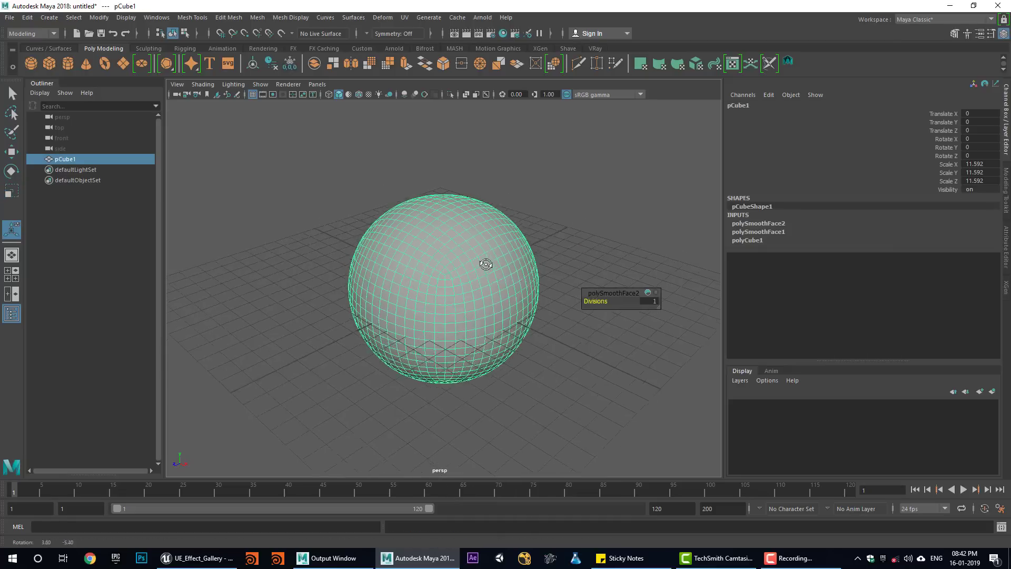
Add a Texture deformer driven by a Noise texture, pushing along the Normal direction.
click(383, 18)
mouse_move(402, 176)
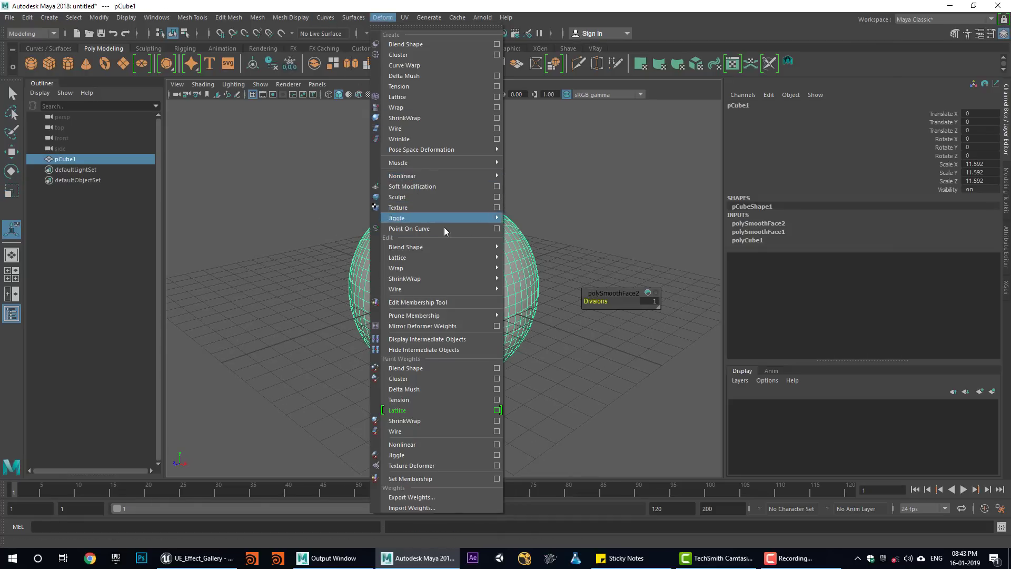
click(438, 210)
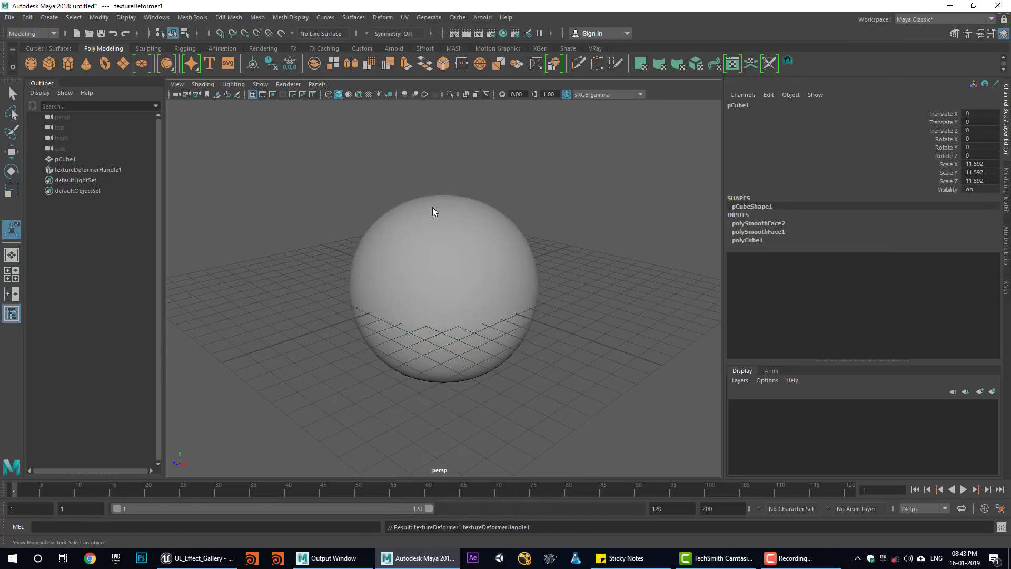
key(ctrl+a)
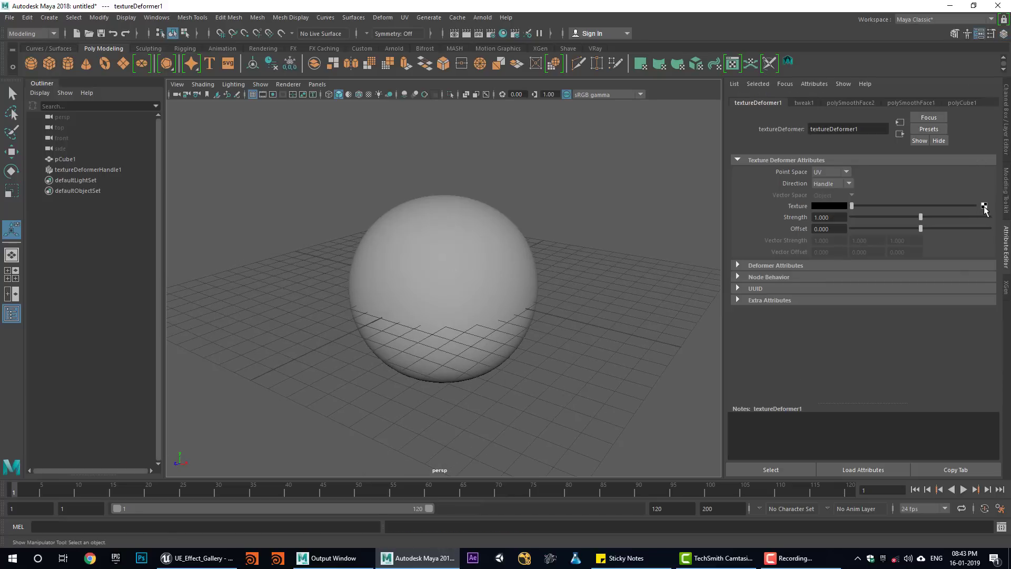
click(984, 207)
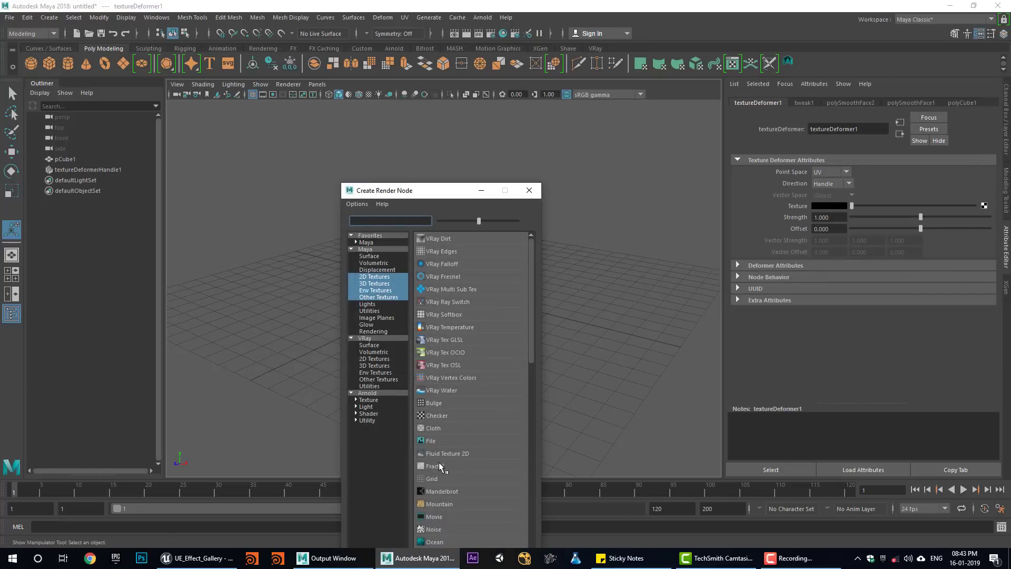
click(435, 529)
click(899, 135)
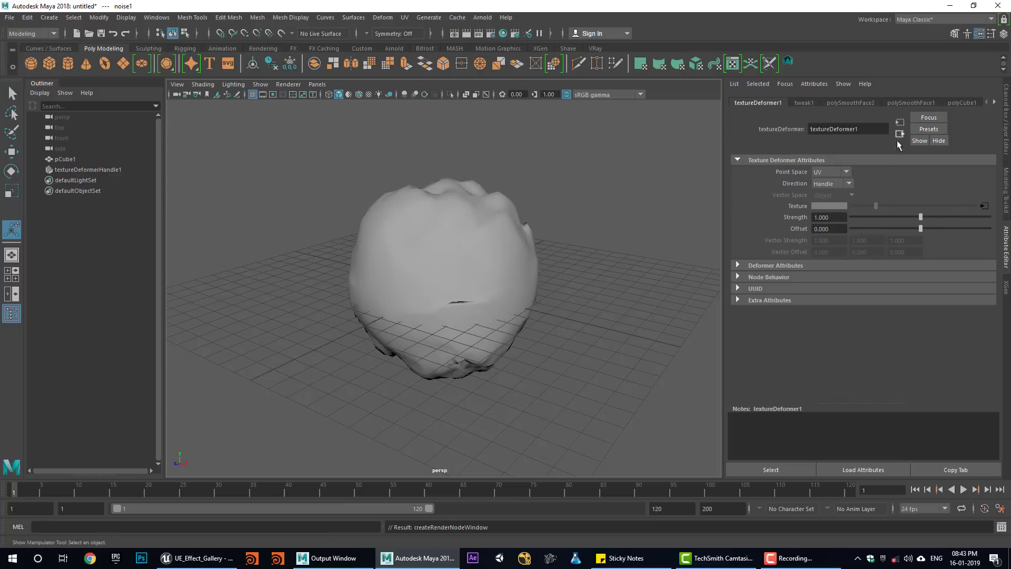
click(824, 195)
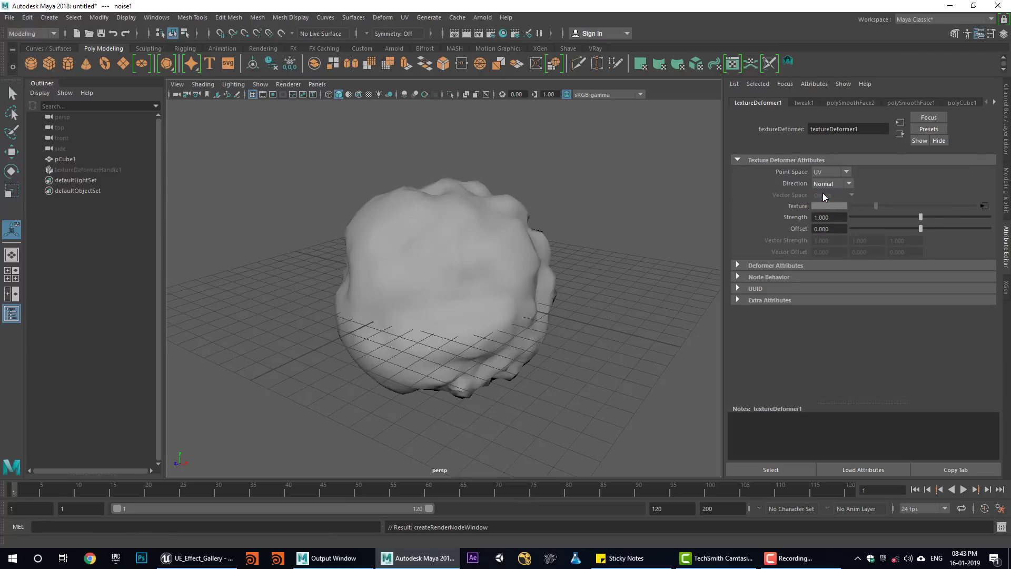
alt+drag(518, 222, 406, 253)
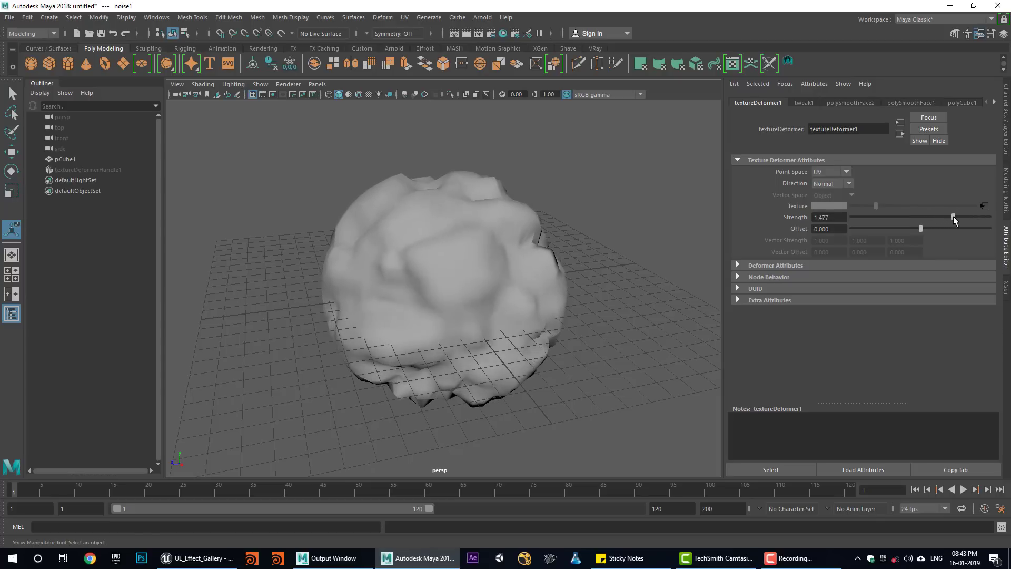
Set deformer strength to about 1.5, noise Frequency to about 10.9, Frequency Ratio to about 1.5.
drag(954, 217, 955, 218)
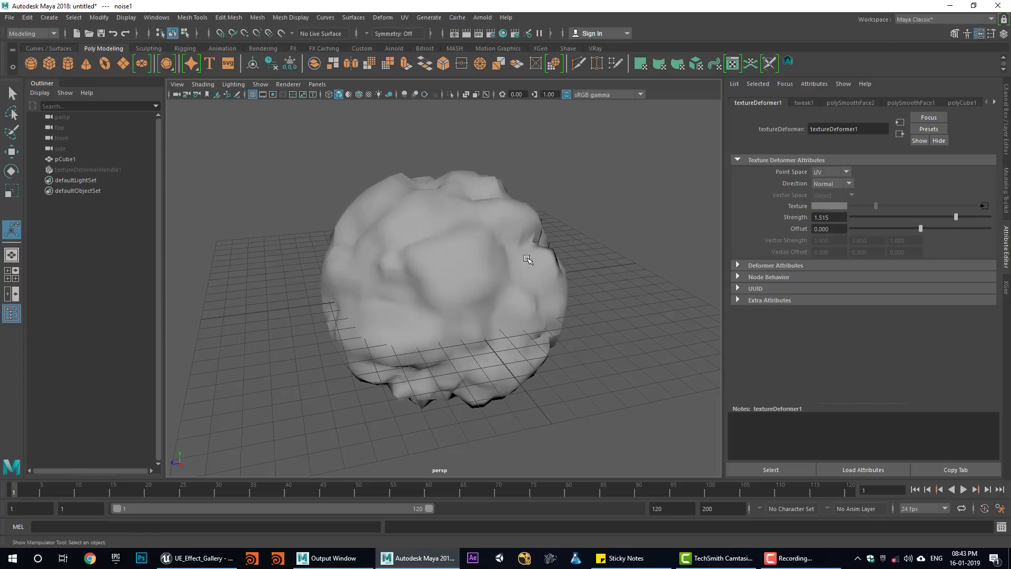
click(984, 206)
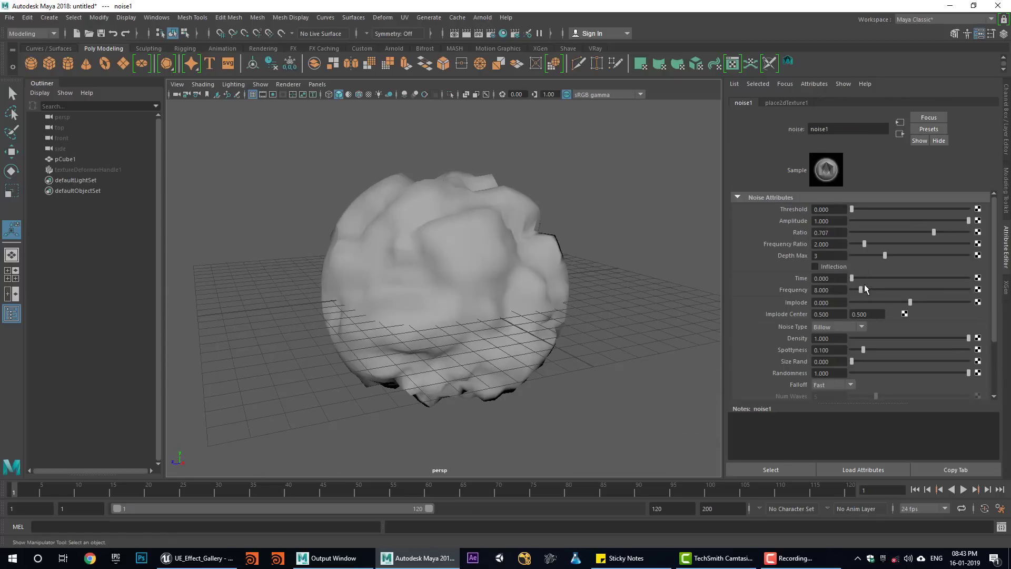
drag(861, 290, 865, 290)
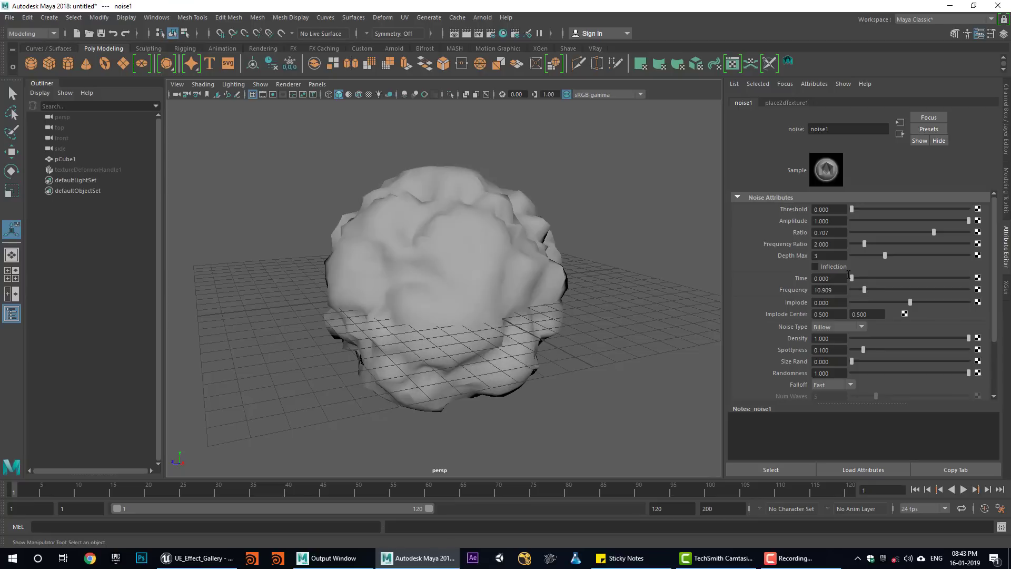
drag(865, 246, 858, 247)
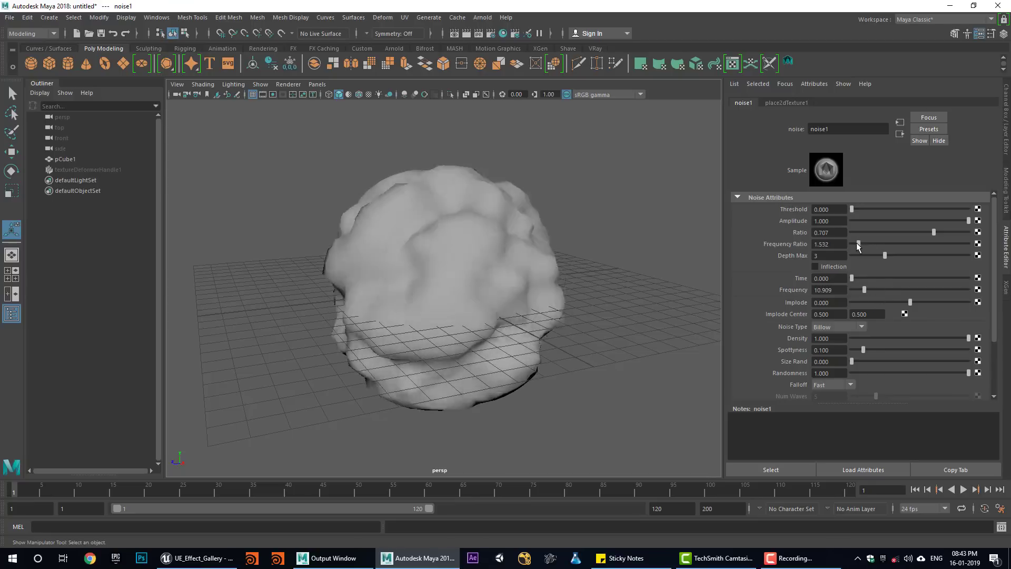
alt+drag(385, 267, 493, 232)
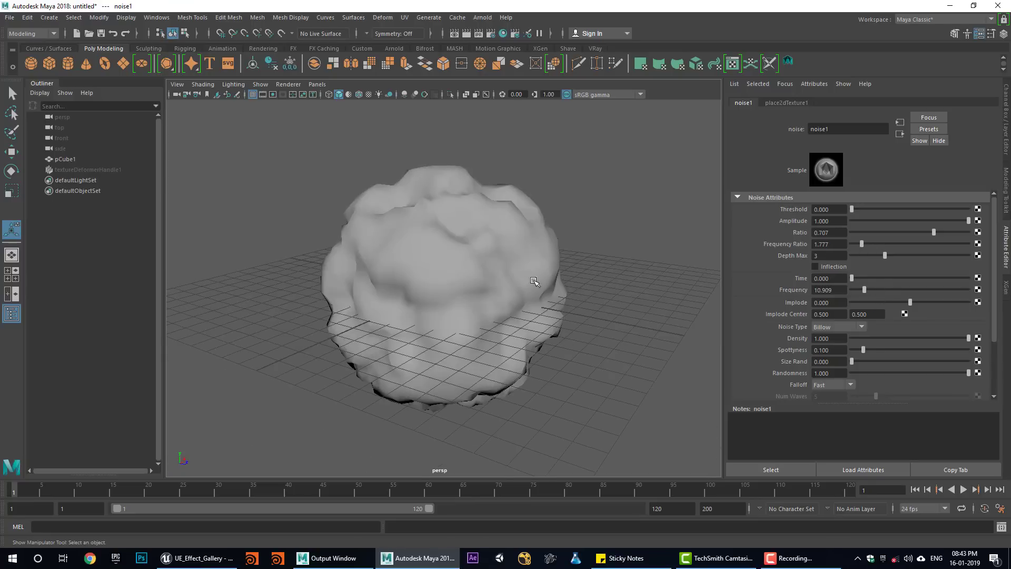
Leave fullscreen, select p_meteor, widen the Details panel and open its Template in Cascade.
click(955, 6)
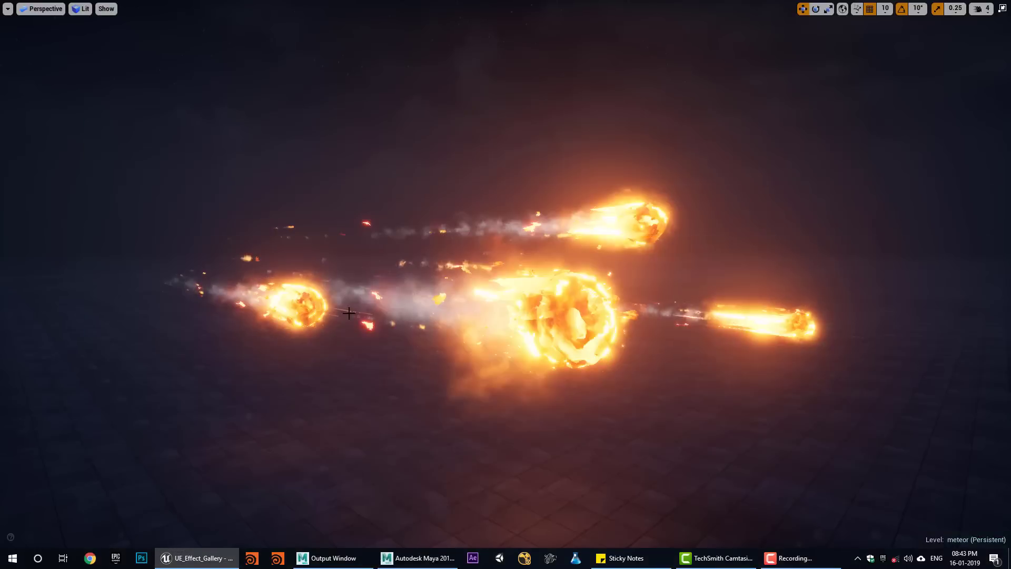
key(F11)
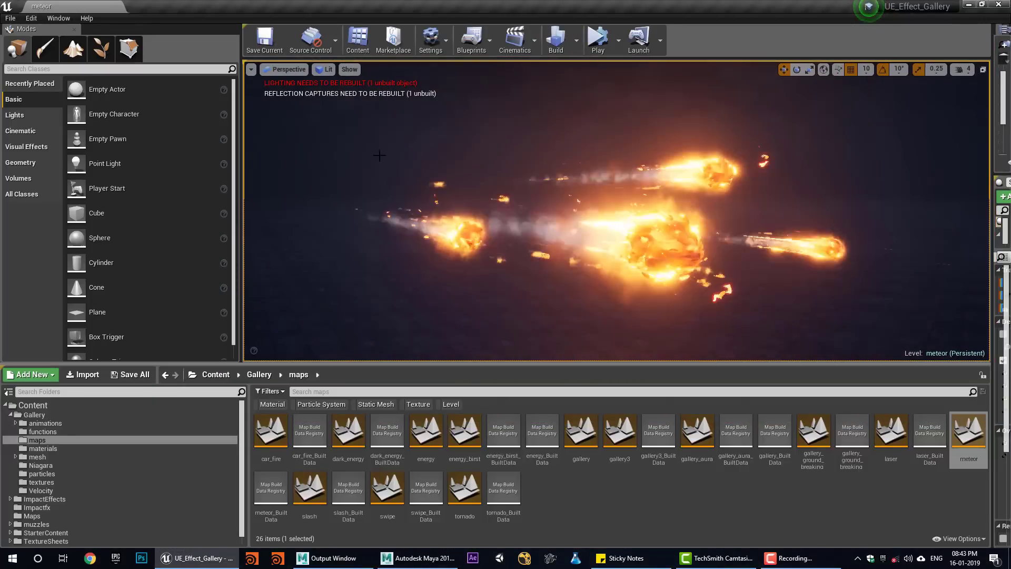
click(632, 241)
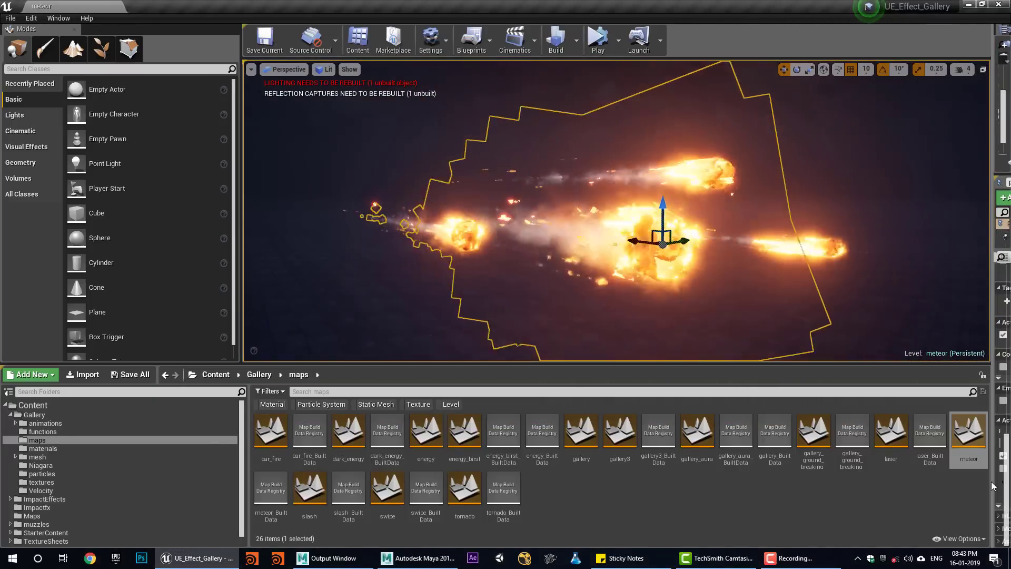
drag(990, 483, 951, 482)
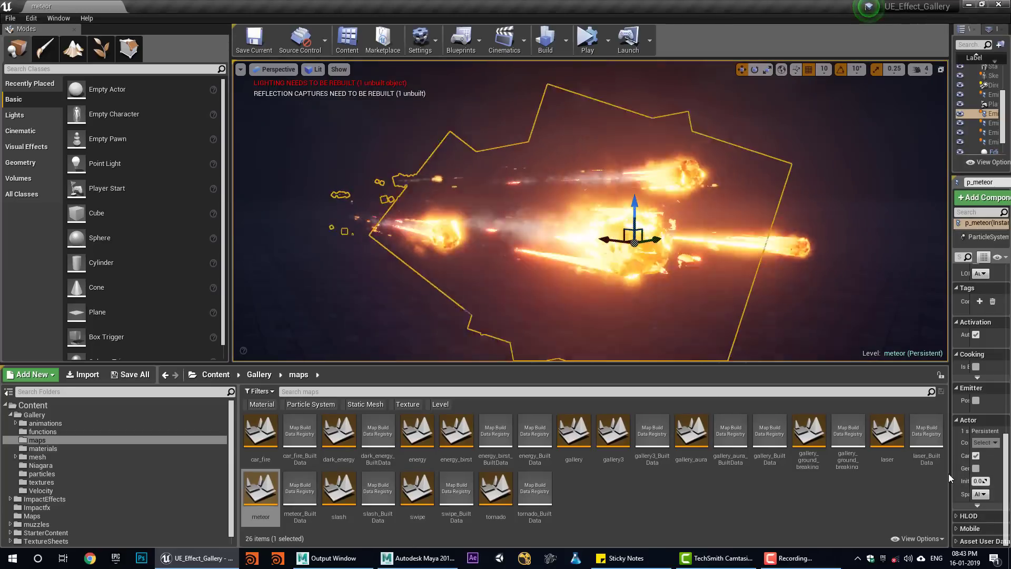
drag(949, 473, 794, 474)
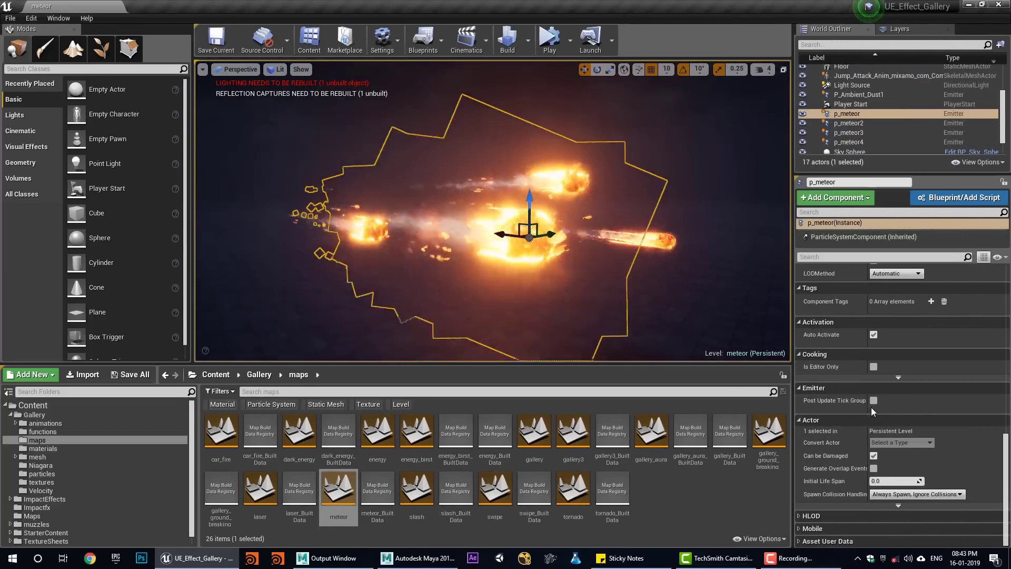
scroll(873, 411, up, 3)
scroll(872, 411, up, 2)
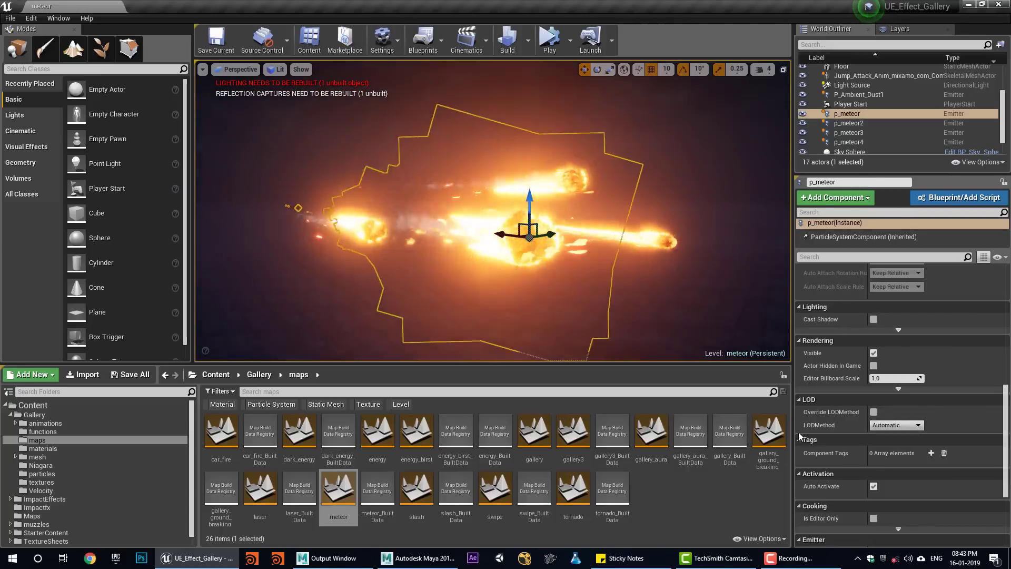
scroll(838, 419, up, 3)
scroll(875, 395, up, 3)
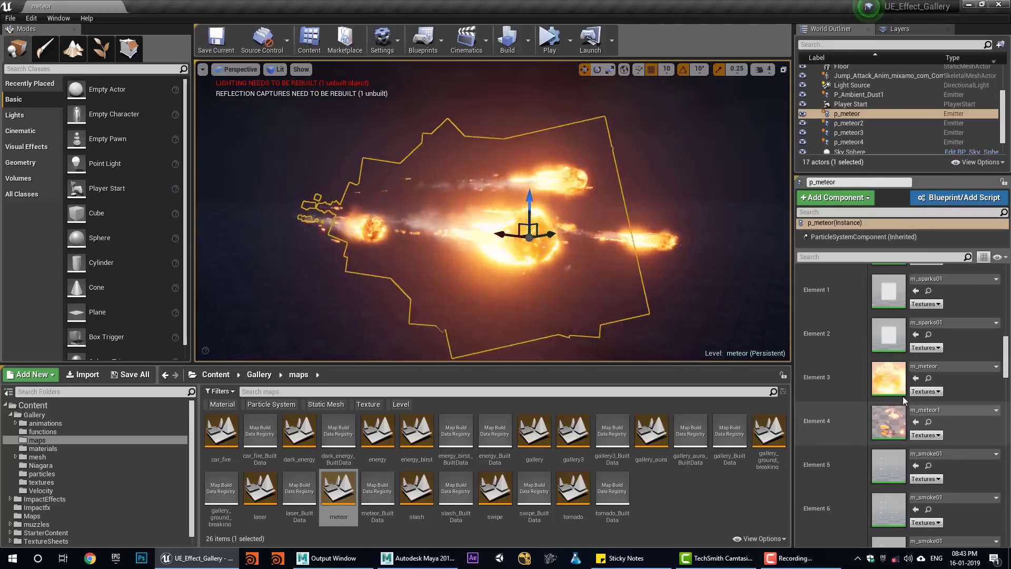
scroll(893, 382, up, 3)
scroll(892, 403, up, 2)
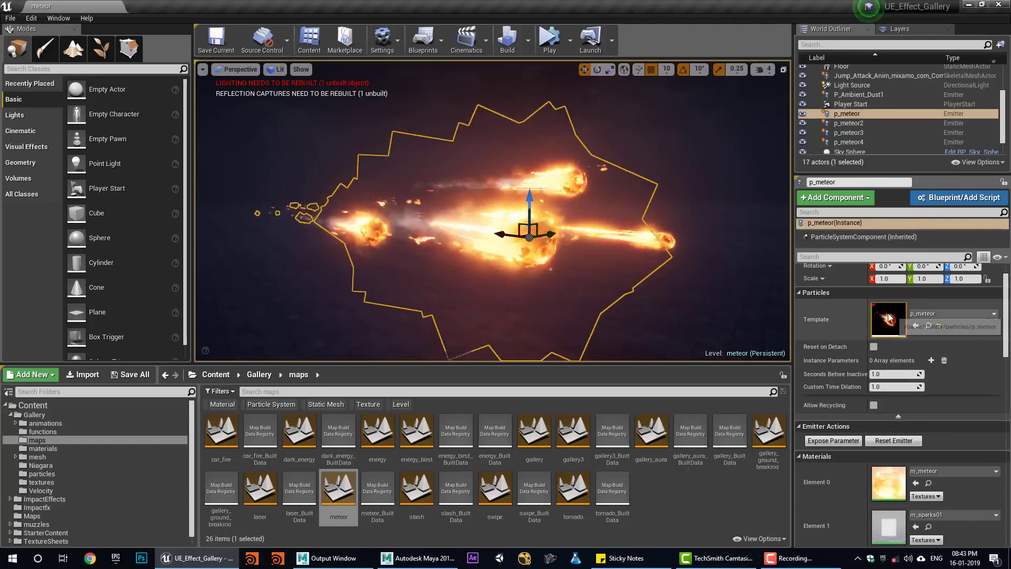
double_click(888, 318)
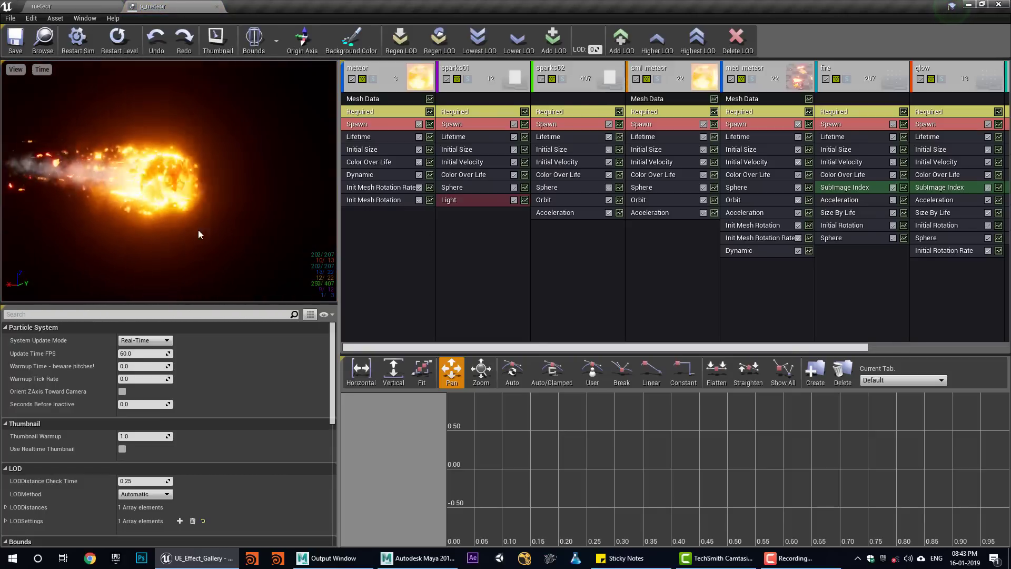
Open the SM_meteor rock mesh in the Static Mesh Editor and orbit its preview.
click(351, 111)
key(ctrl+Tab)
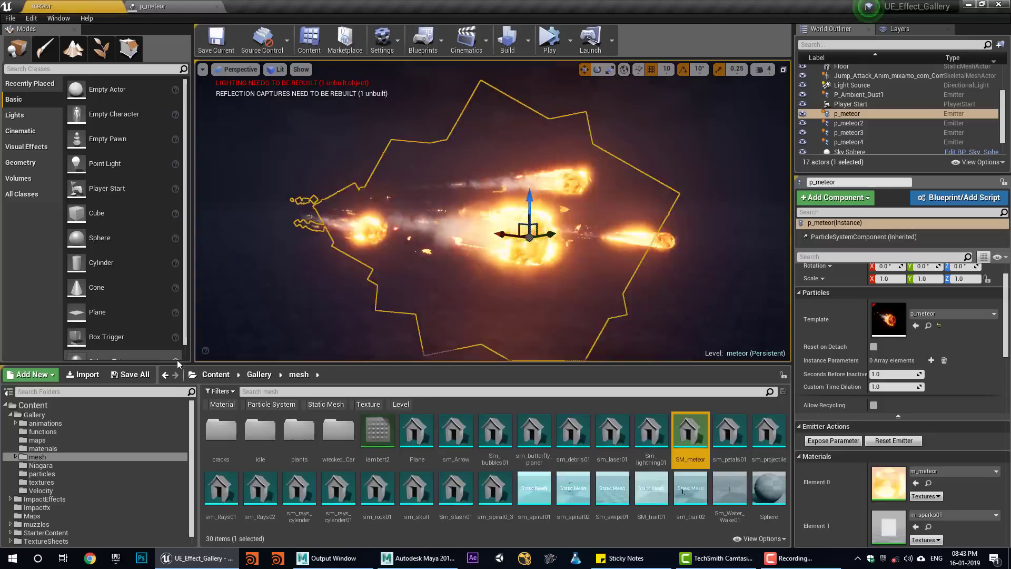
double_click(690, 443)
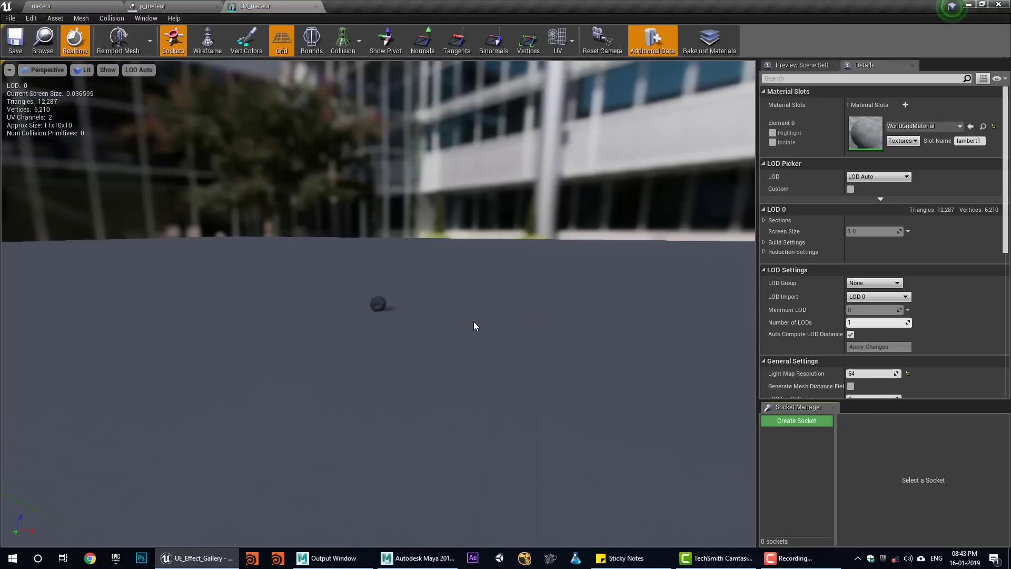
scroll(378, 305, up, 5)
drag(264, 531, 264, 531)
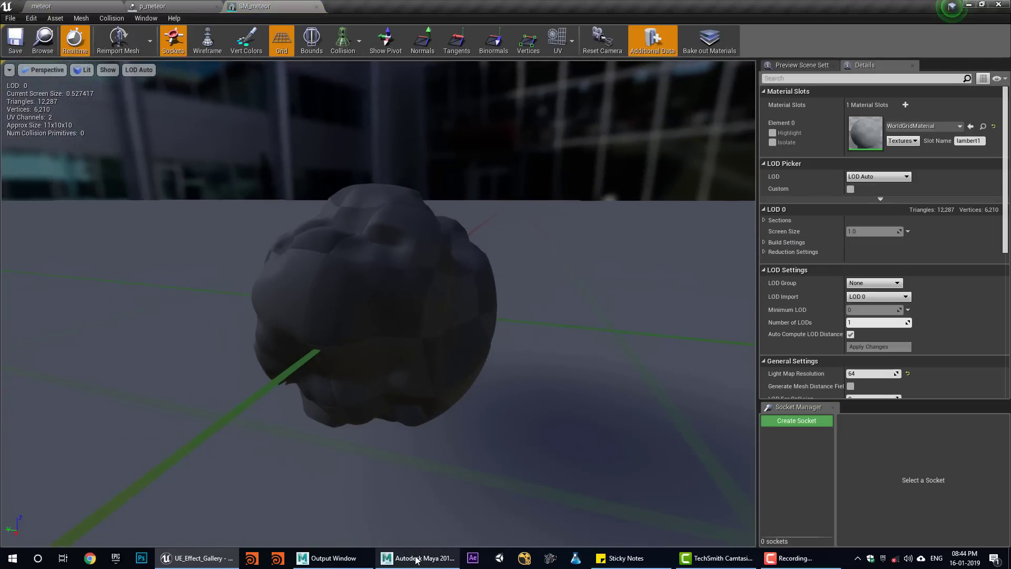
click(416, 560)
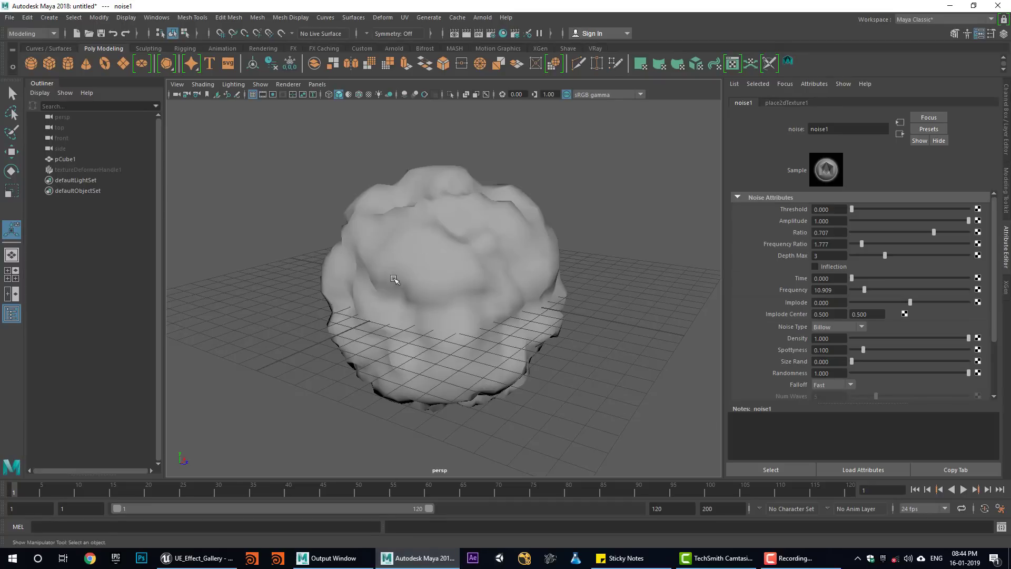
click(423, 563)
mouse_move(497, 339)
mouse_down()
mouse_move(746, 396)
mouse_move(472, 382)
mouse_up()
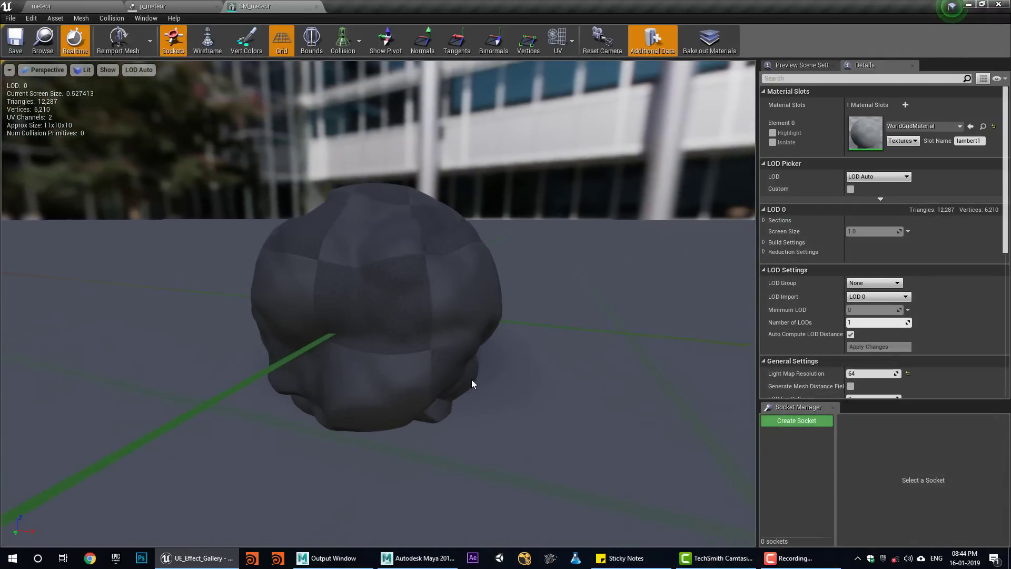
Display the UV channel 0 layout over the mesh preview, then switch back to Maya.
click(571, 41)
click(576, 78)
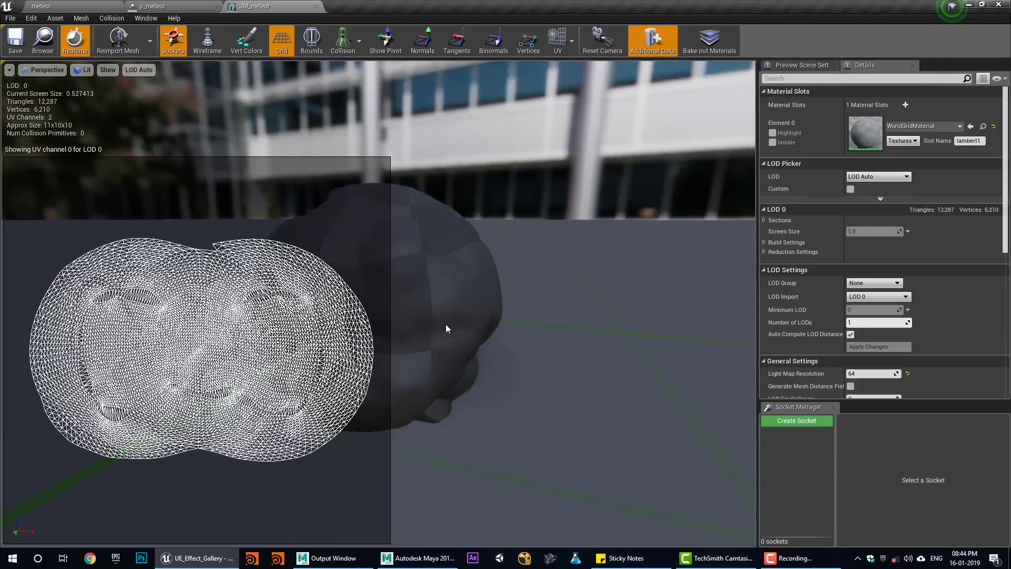
right_drag(456, 340, 458, 368)
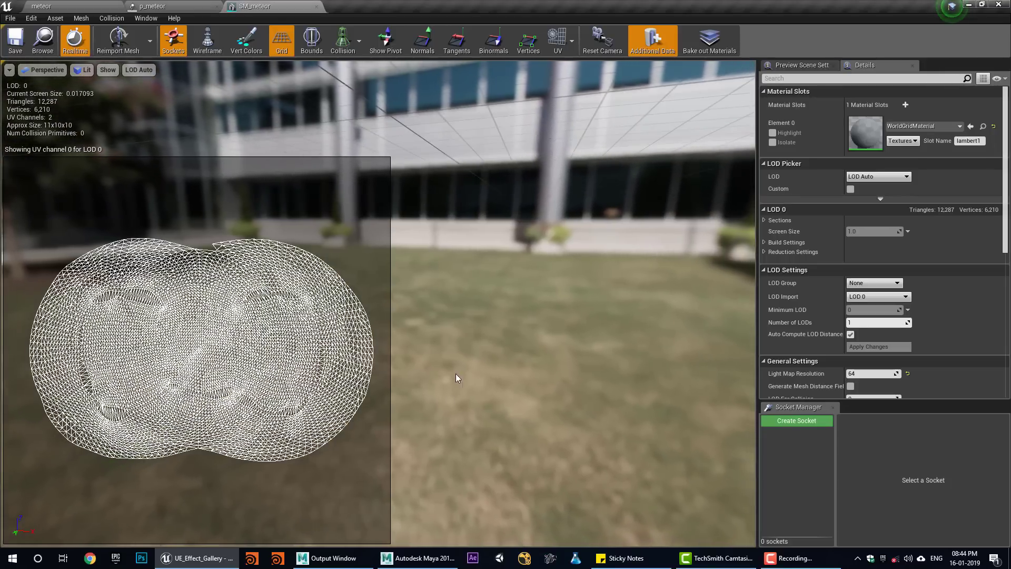
key(alt+Tab)
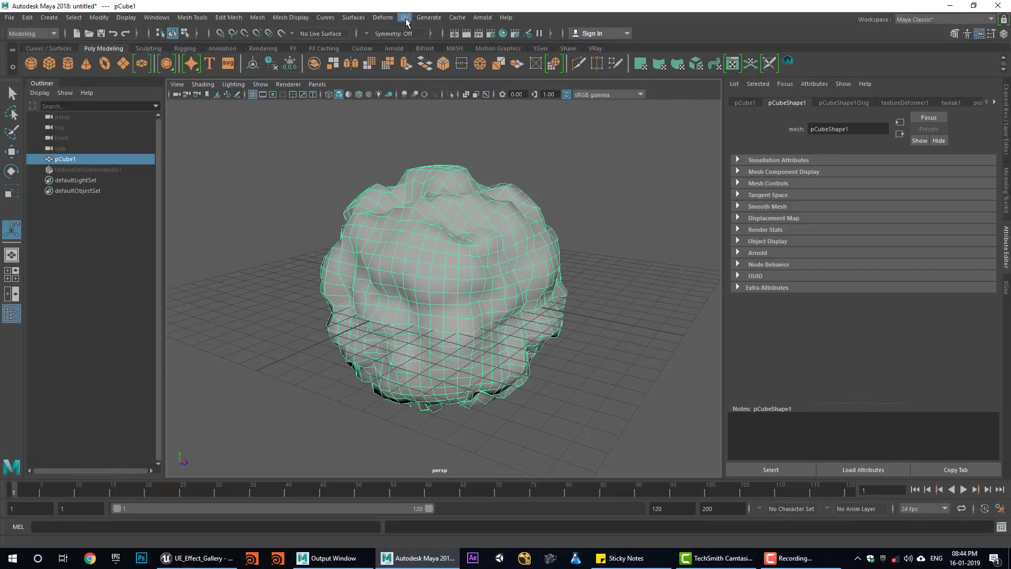
Apply a spherical UV projection to the meteor mesh.
click(405, 18)
click(454, 154)
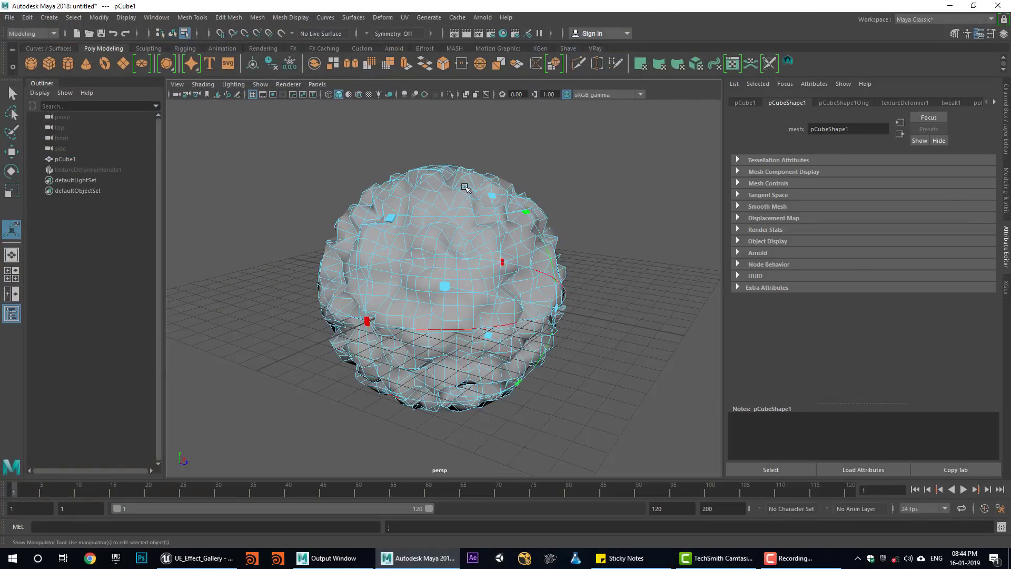
key(q)
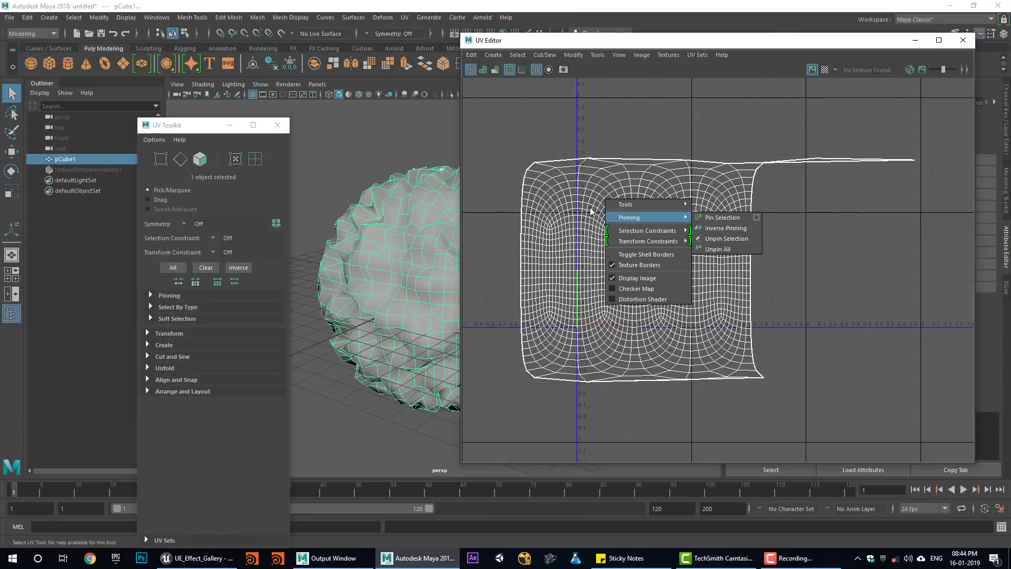
Unfold the rock's UV shell in the UV Editor and scale it down.
right_drag(606, 195, 608, 197)
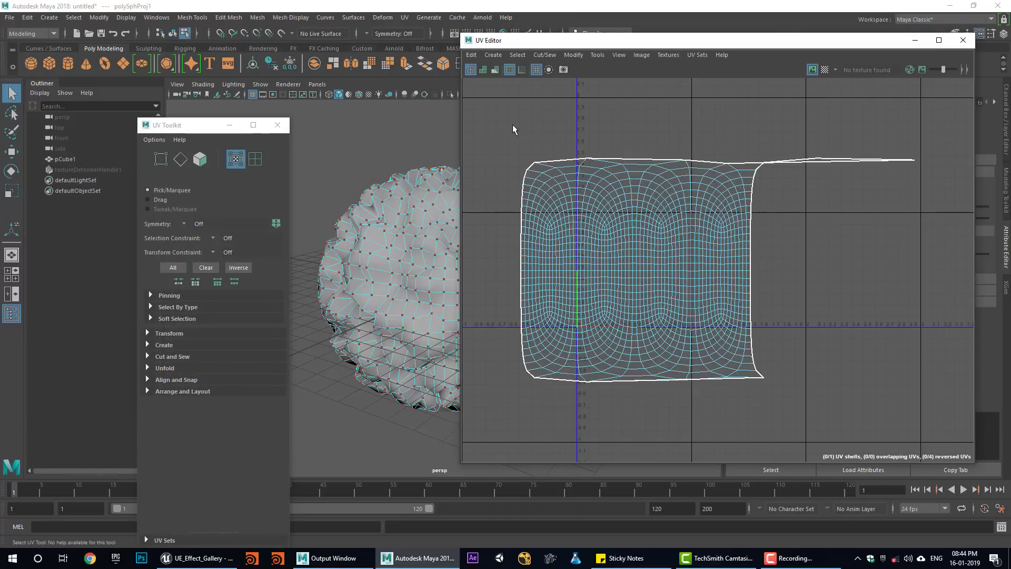
shift+right_click(697, 275)
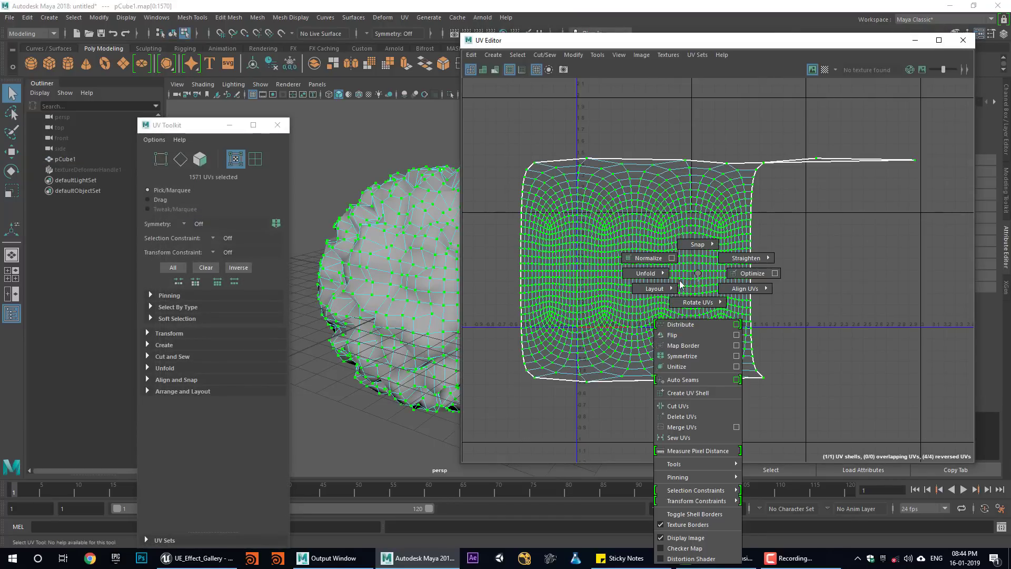
shift+right_drag(681, 282, 646, 278)
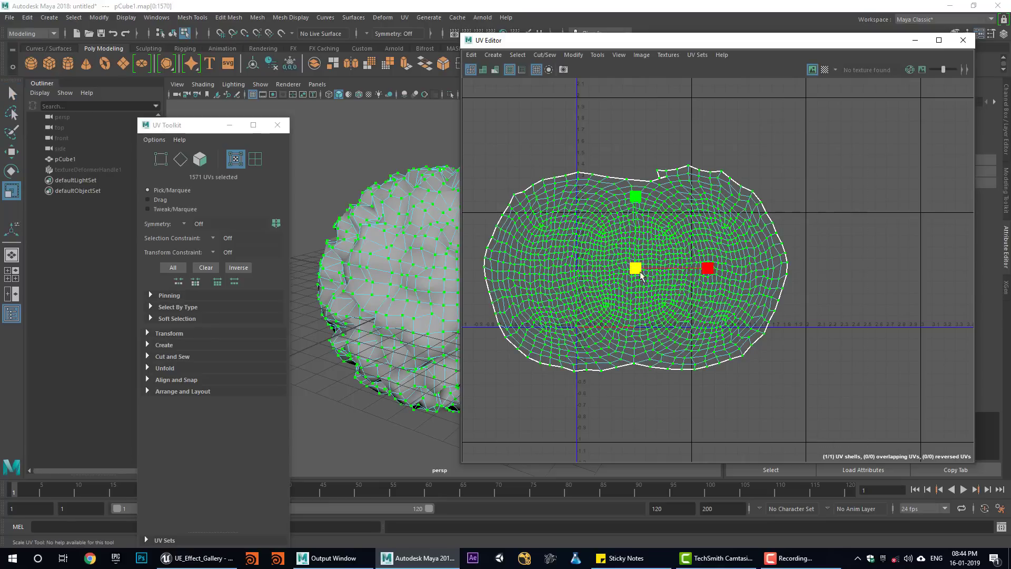
drag(635, 268, 579, 285)
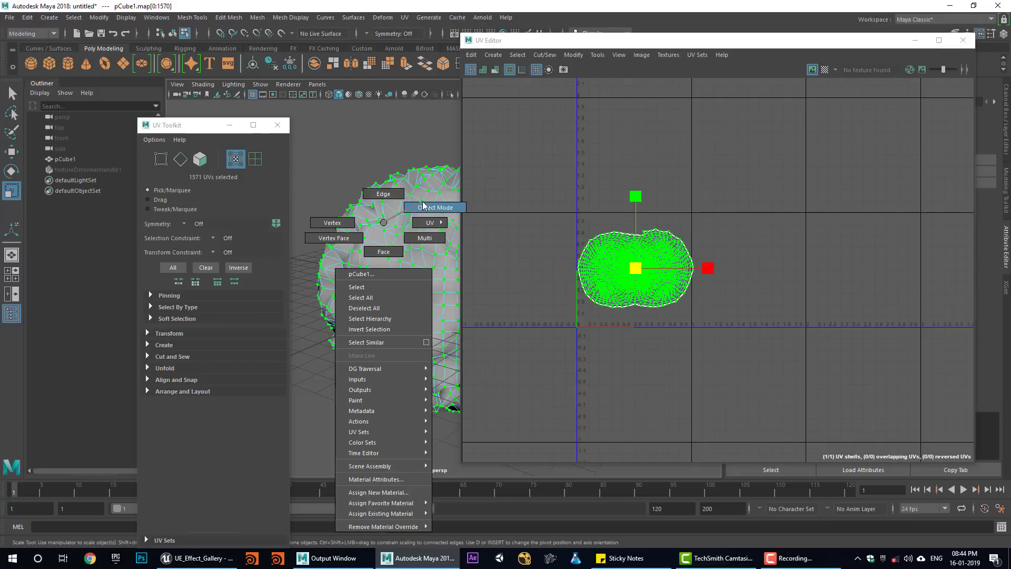
Minimize the UV Editor and reselect the meteor mesh in object mode.
right_drag(383, 224, 427, 207)
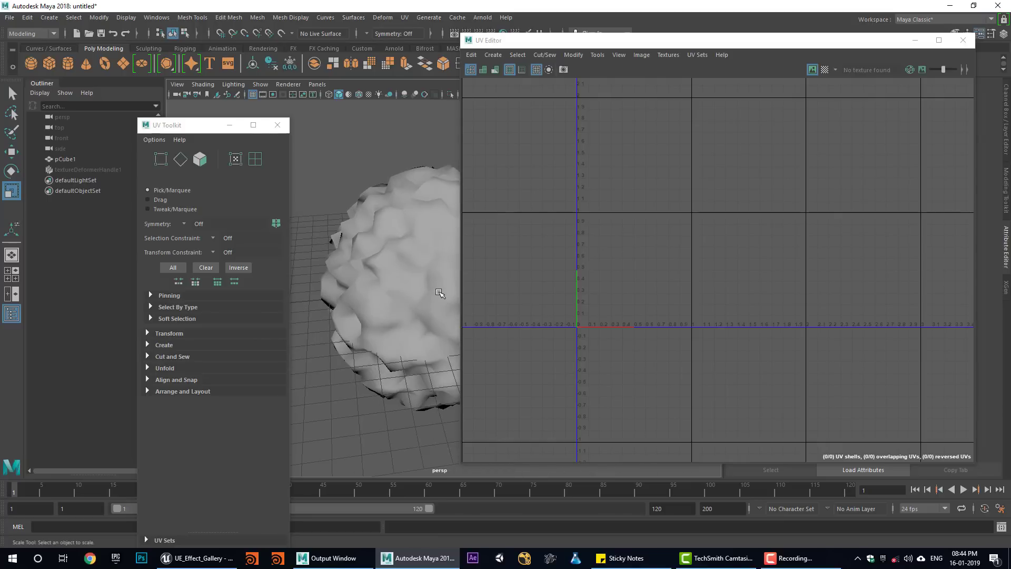
click(916, 42)
click(454, 263)
alt+drag(453, 264, 463, 291)
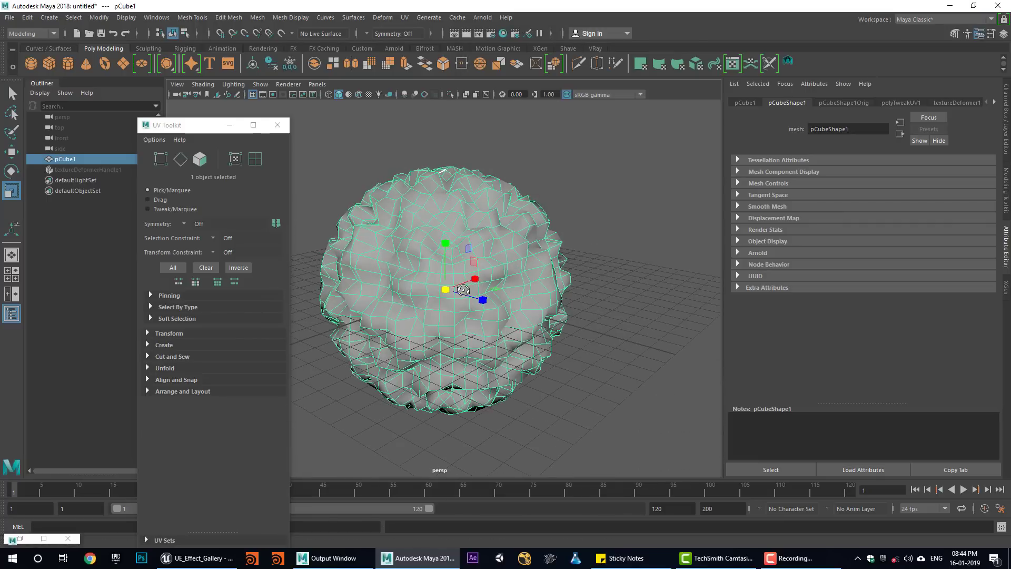
Bring up the p_meteor particle system in Cascade and select its meteor emitter.
click(947, 7)
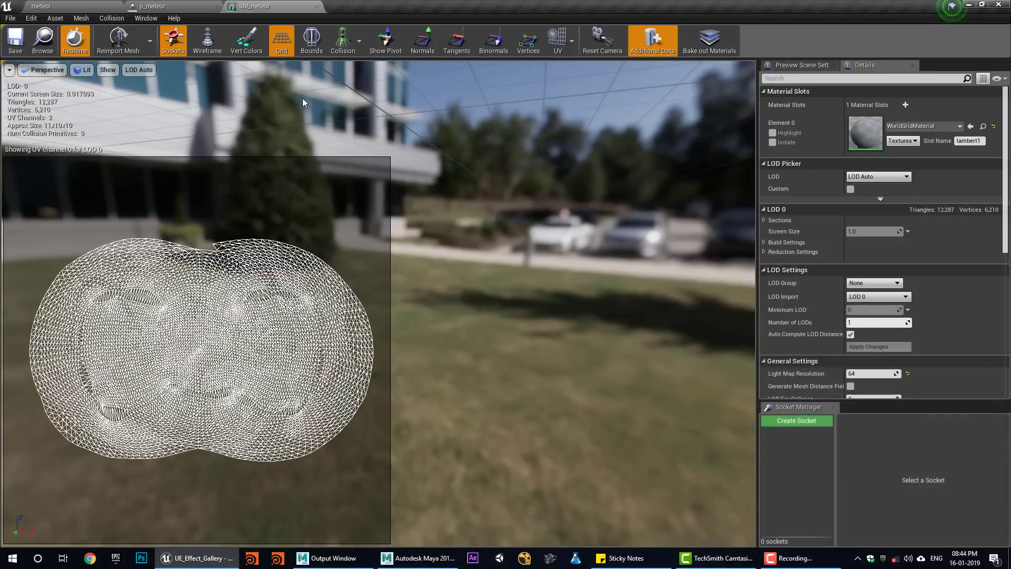
drag(399, 250, 482, 164)
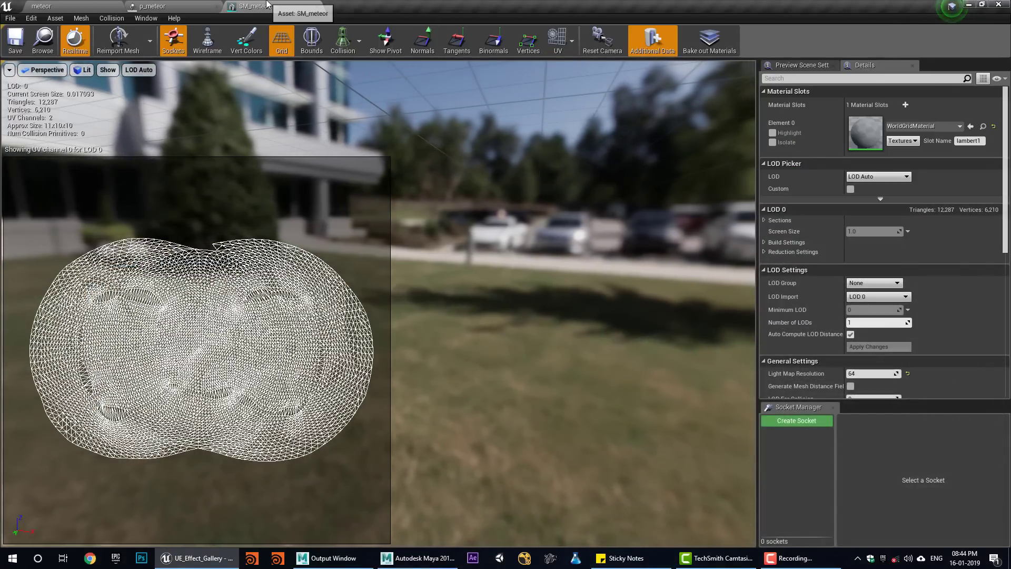
click(122, 5)
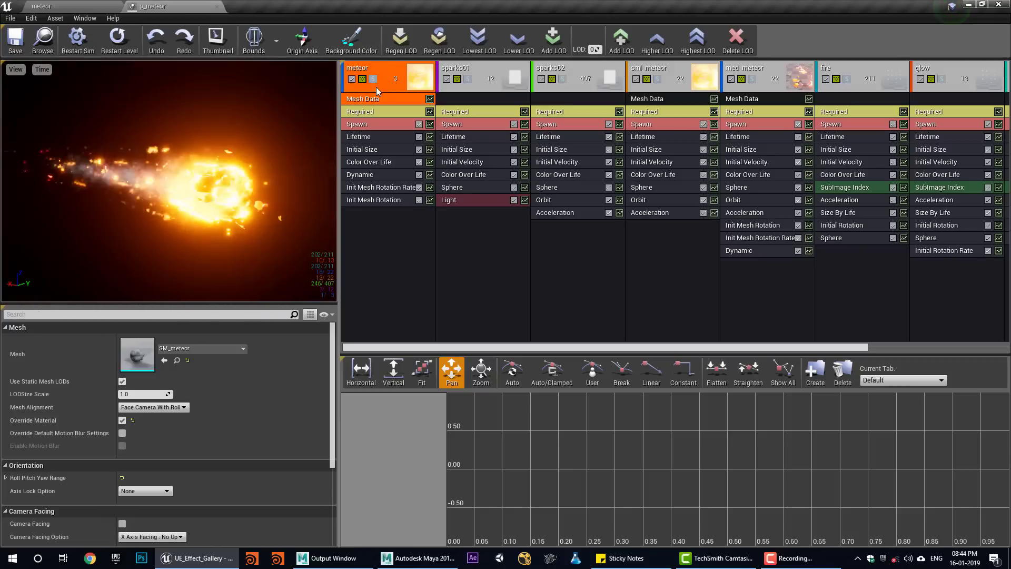
click(384, 90)
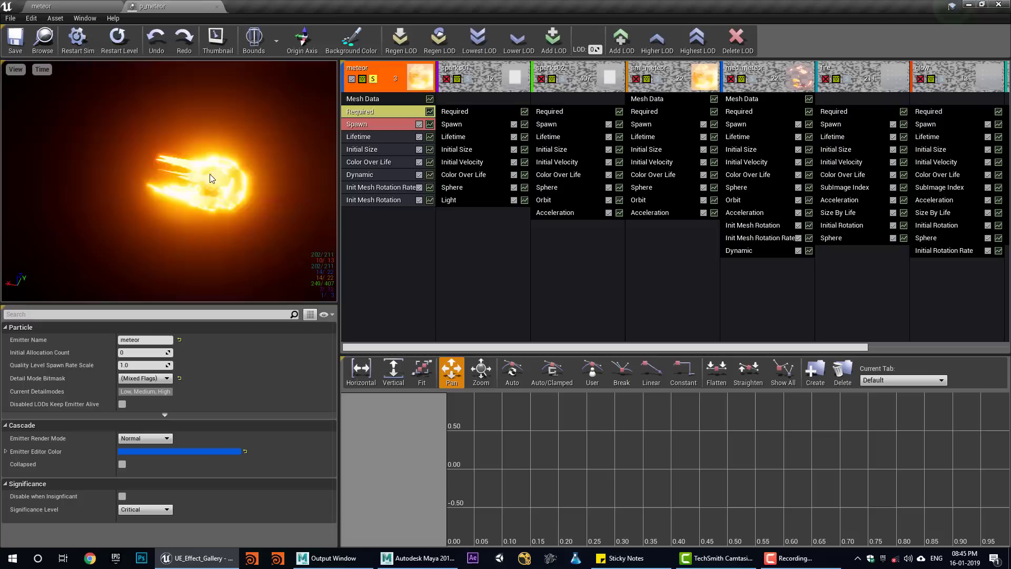
mouse_move(202, 209)
mouse_down()
mouse_move(238, 208)
mouse_move(204, 218)
mouse_up()
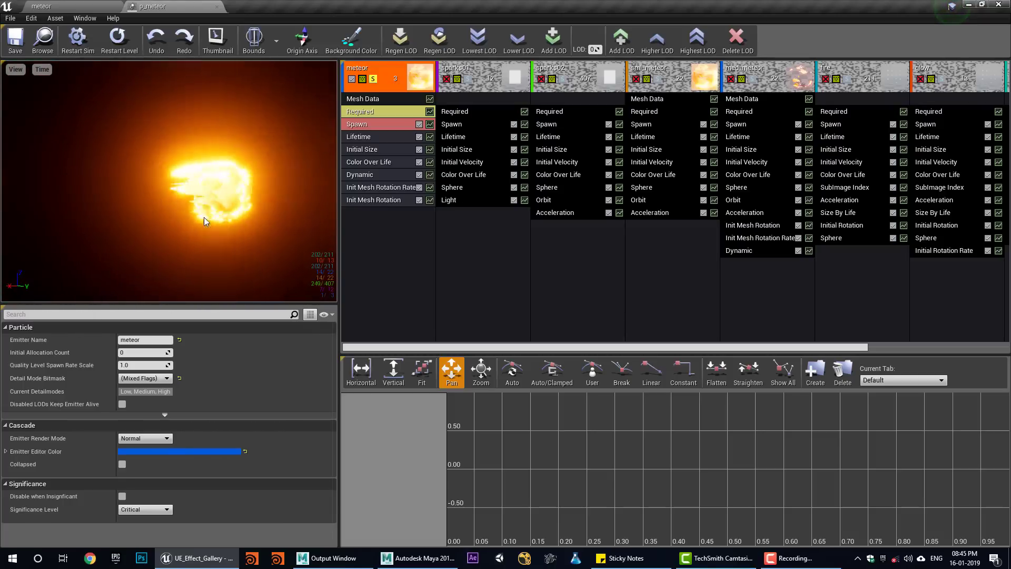
Review the meteor emitter's Color Over Life and Required modules and open m_meteor.
click(383, 163)
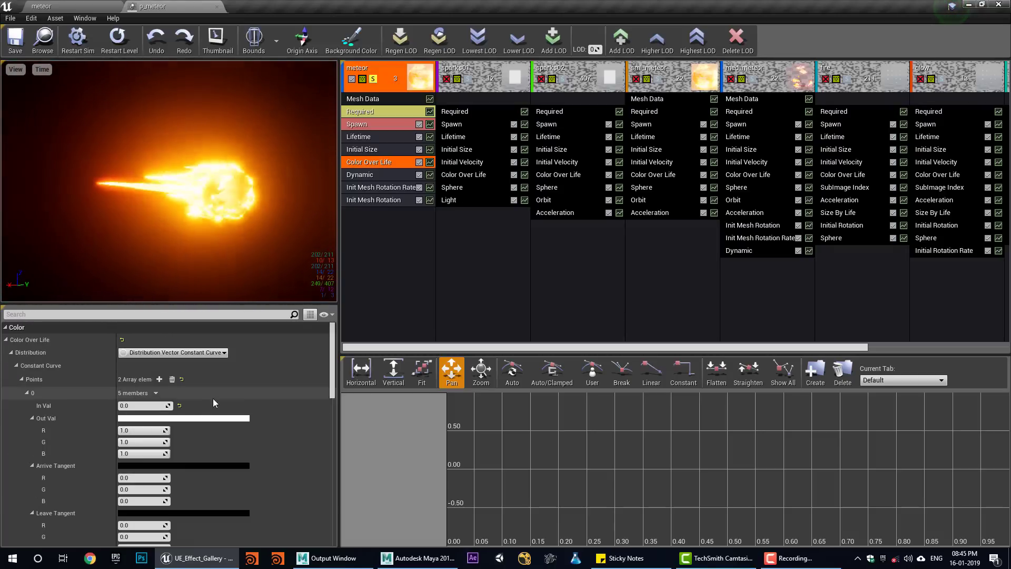
scroll(227, 411, down, 5)
scroll(231, 411, down, 3)
scroll(230, 410, down, 2)
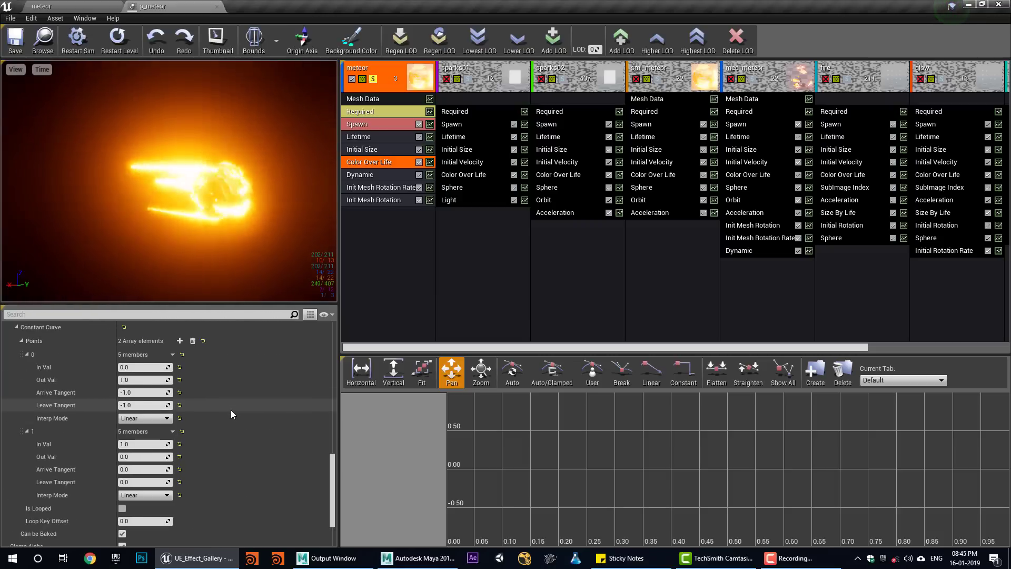
scroll(231, 410, up, 3)
scroll(231, 410, up, 5)
scroll(230, 410, up, 2)
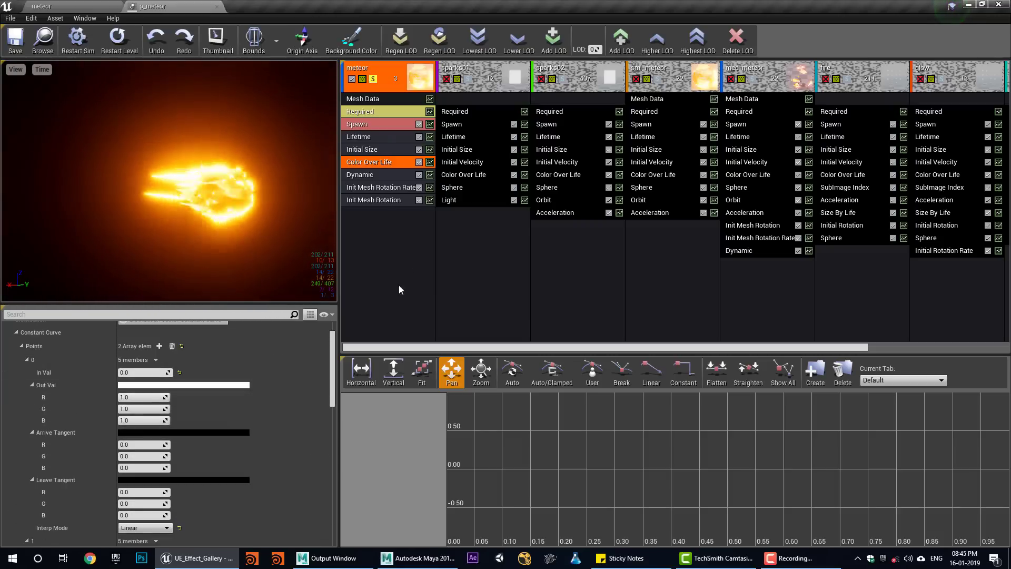
click(383, 113)
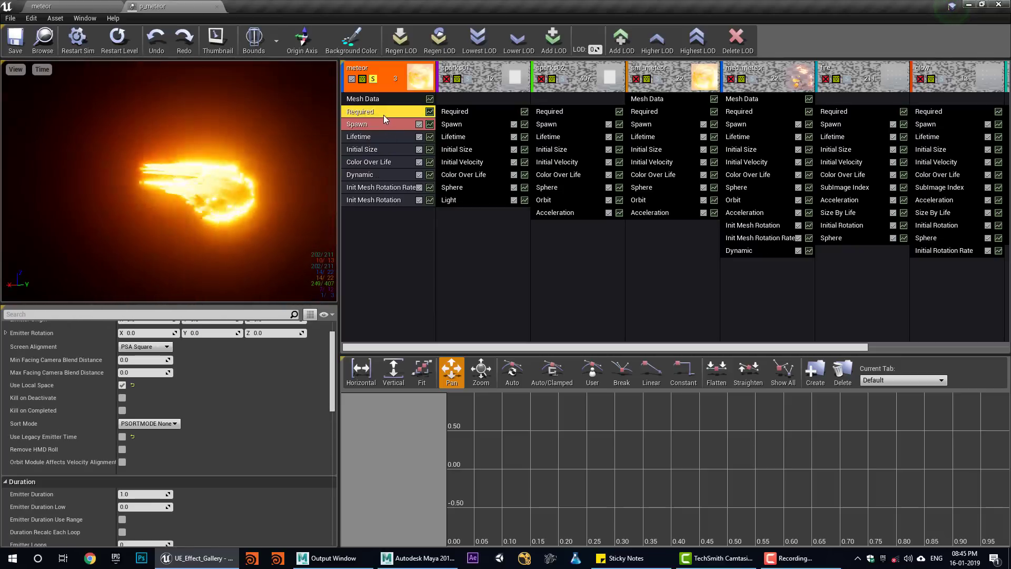
double_click(143, 359)
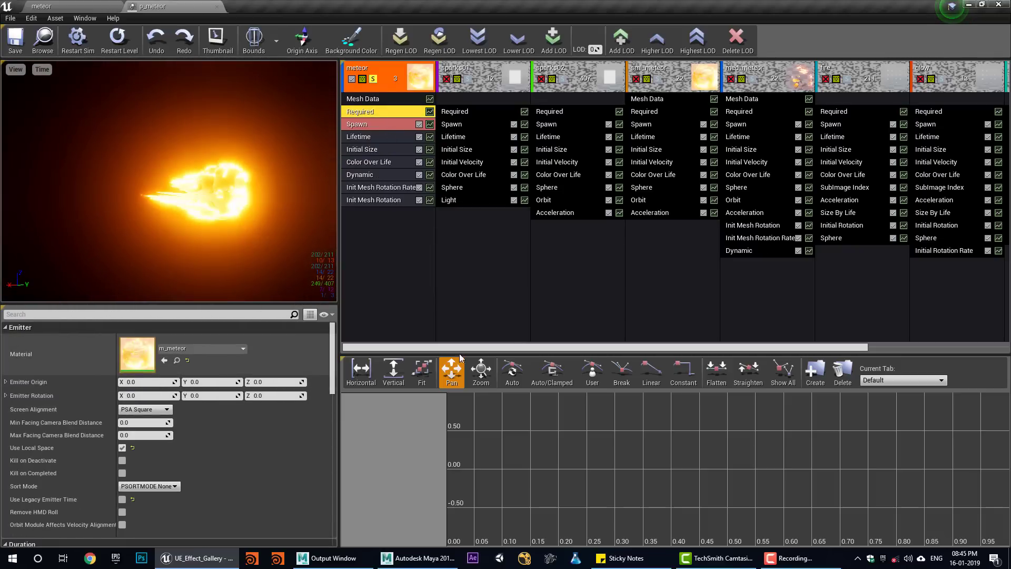
scroll(624, 306, down, 1)
scroll(458, 311, down, 2)
scroll(459, 311, down, 2)
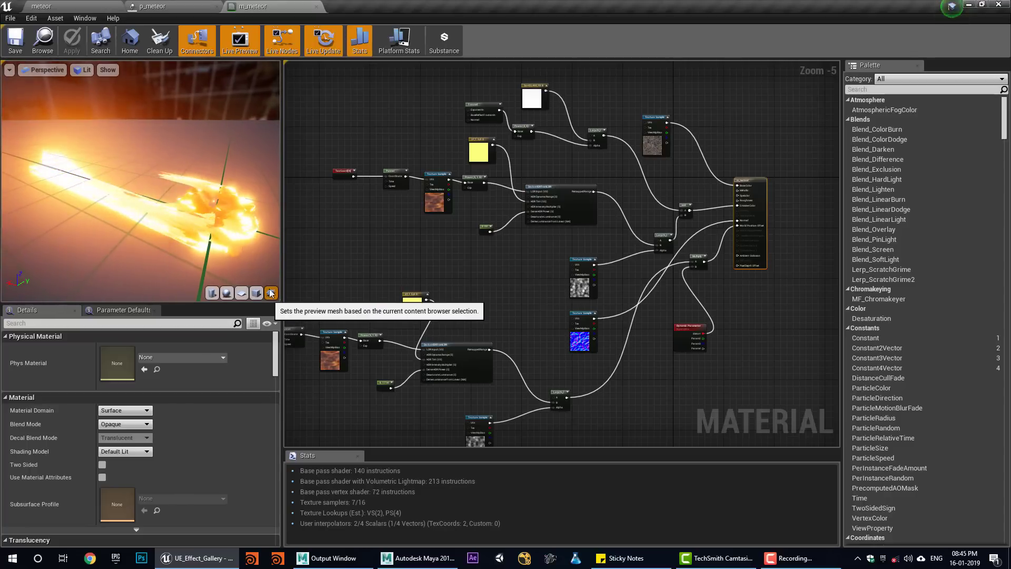
Open the T_rock01 texture from the rock texture sample and close it again.
right_drag(566, 213, 567, 301)
scroll(567, 301, up, 2)
scroll(497, 193, up, 3)
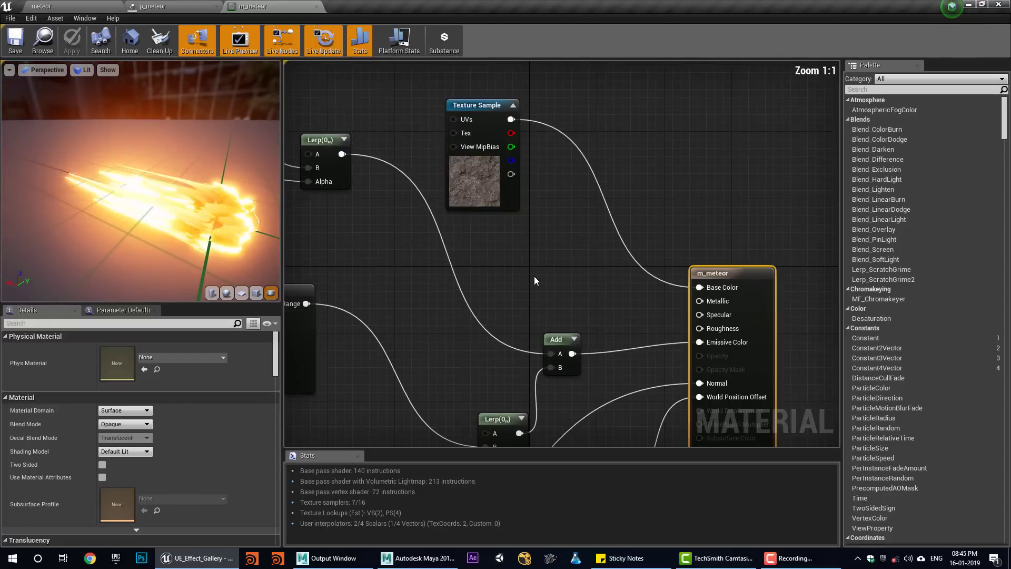
click(476, 158)
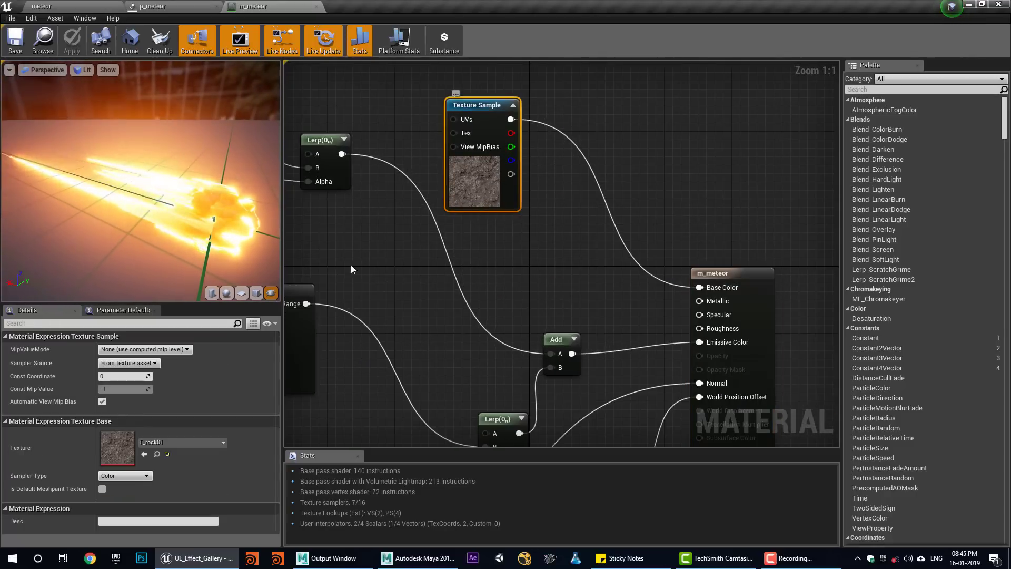
double_click(115, 441)
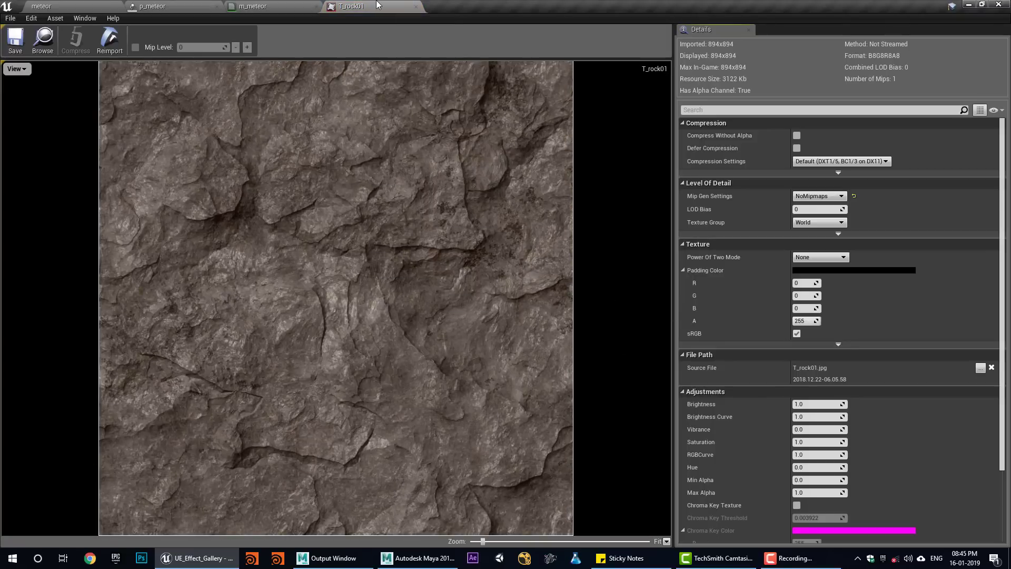
click(411, 7)
scroll(639, 263, down, 2)
In Tile_tex2, toggle the preview background and enable Compress Without Alpha.
mouse_move(638, 265)
right_down()
mouse_move(603, 297)
mouse_move(428, 328)
right_up()
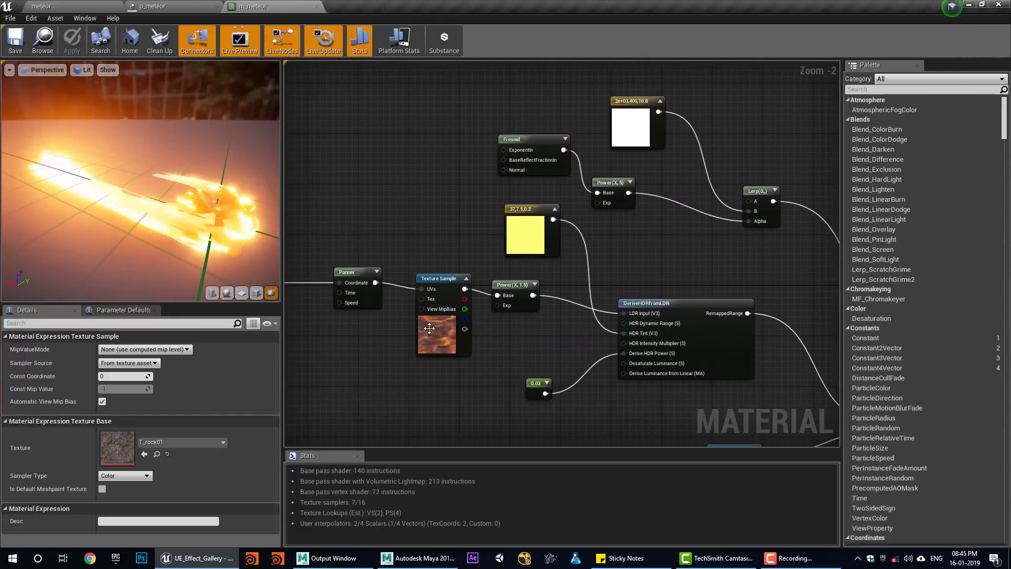
double_click(109, 453)
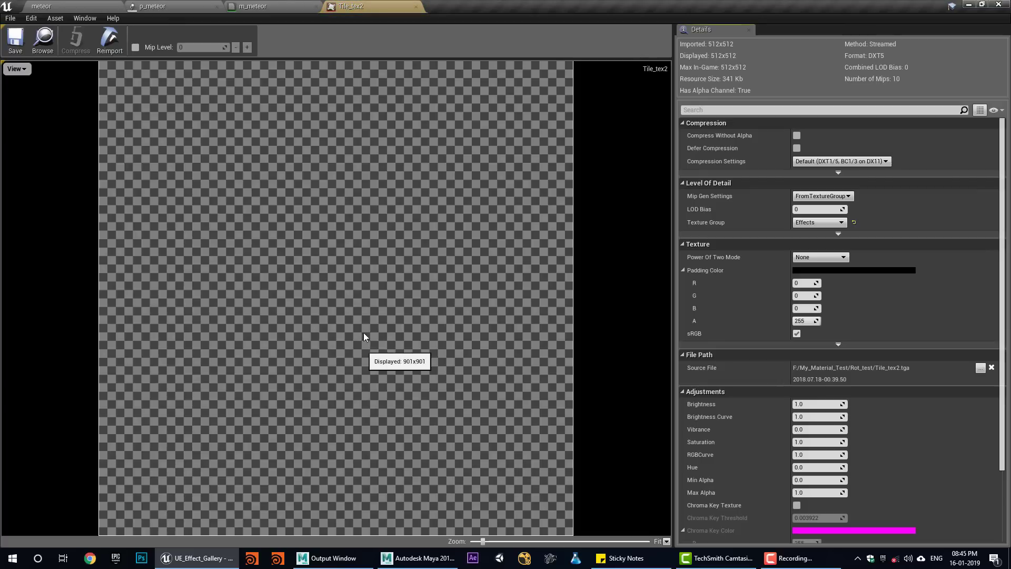
click(13, 71)
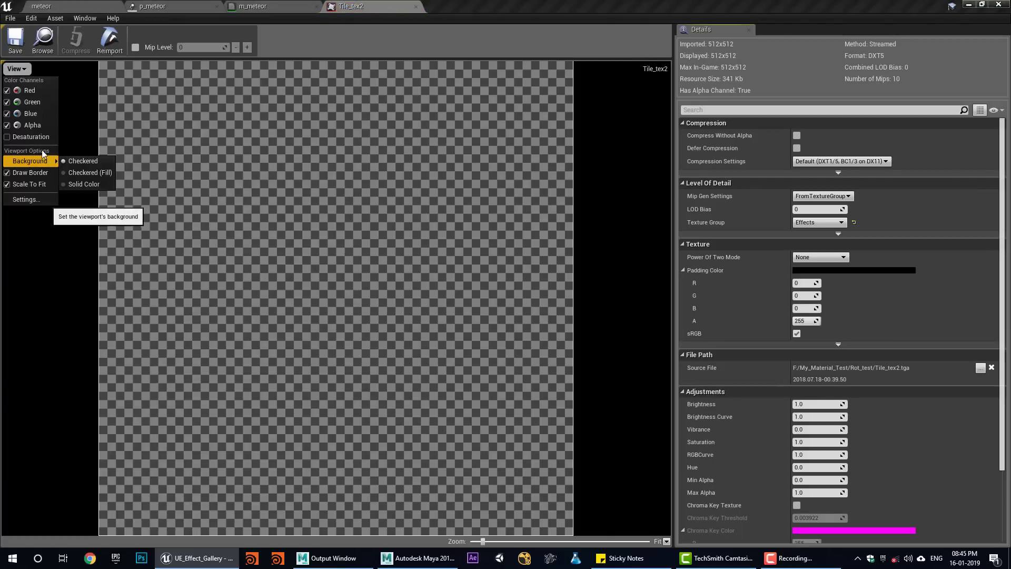
click(83, 185)
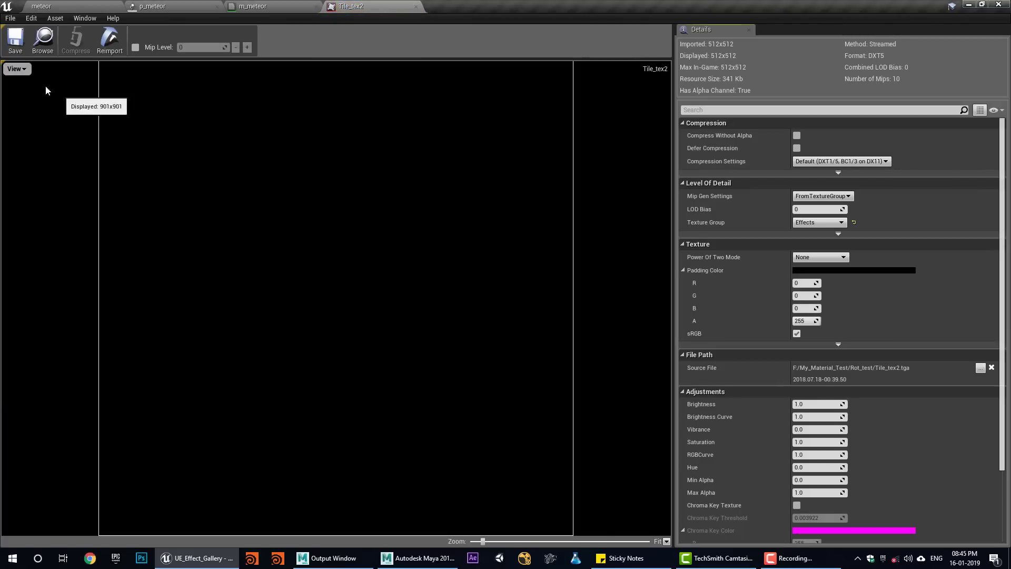
click(18, 70)
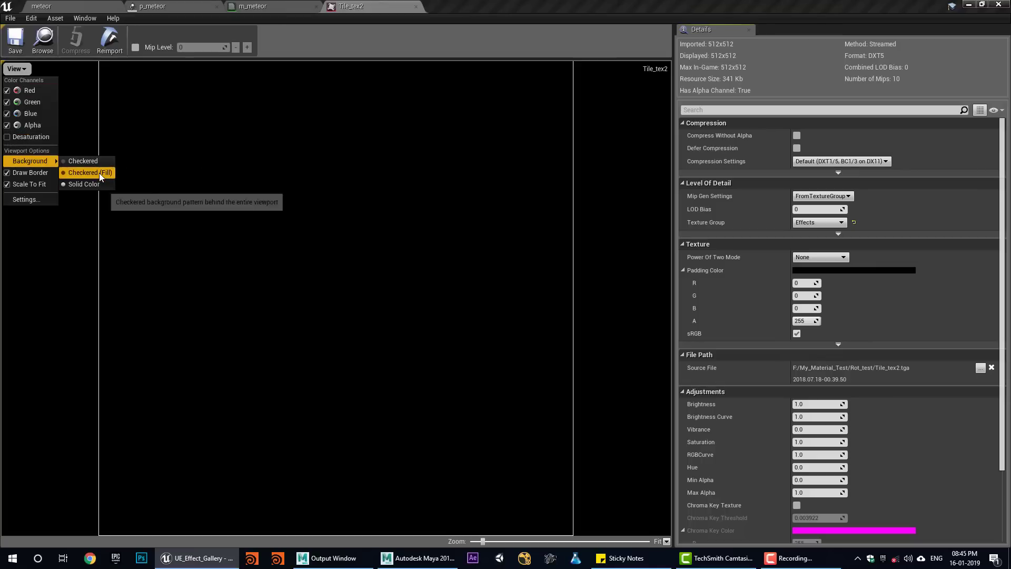
click(96, 164)
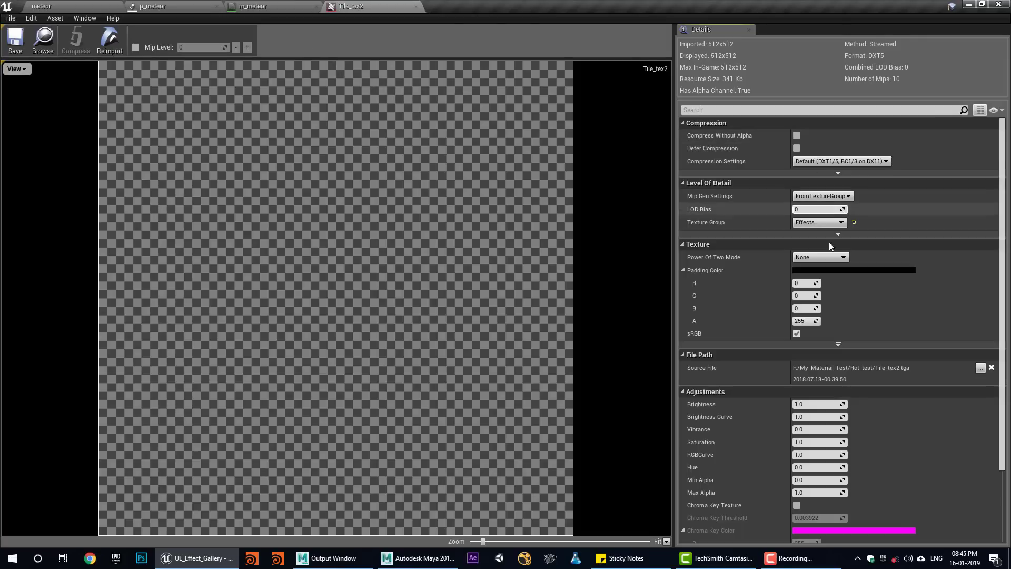
click(796, 136)
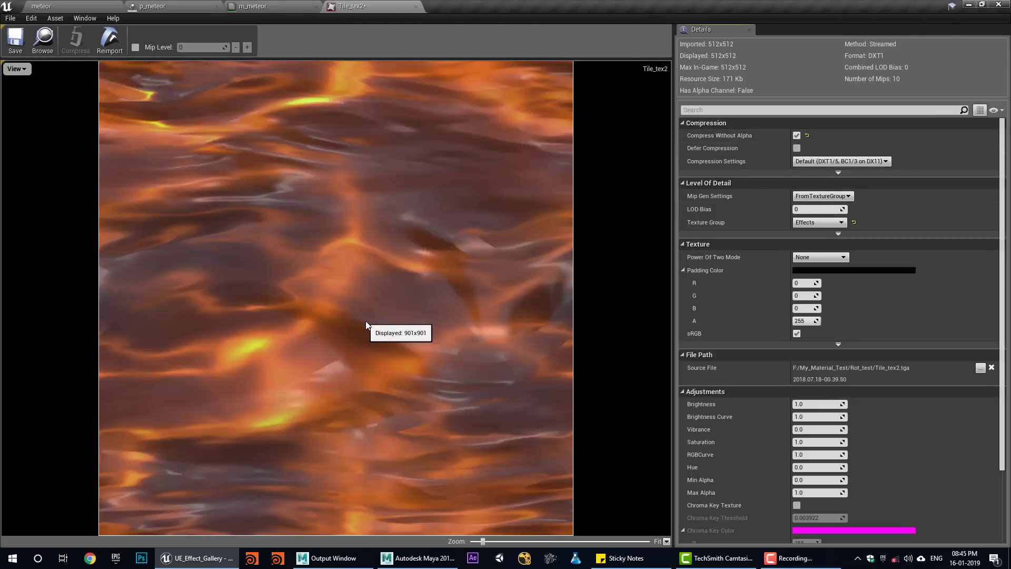
scroll(392, 354, down, 5)
Close Tile_tex2, check the TexCoord[0] tiling and enable the Power(X, 1.5) node preview.
middle_click(354, 4)
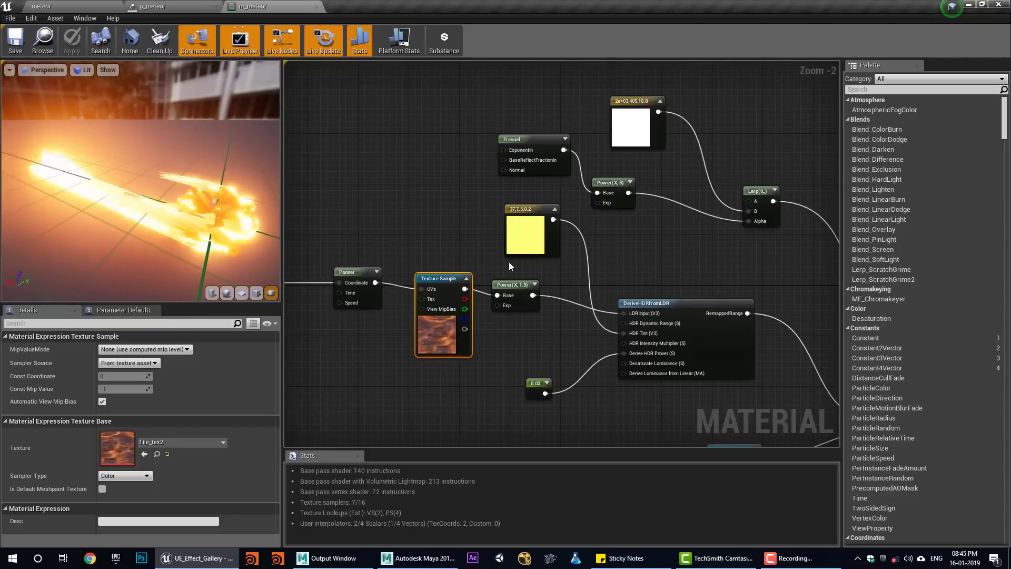
scroll(442, 281, up, 2)
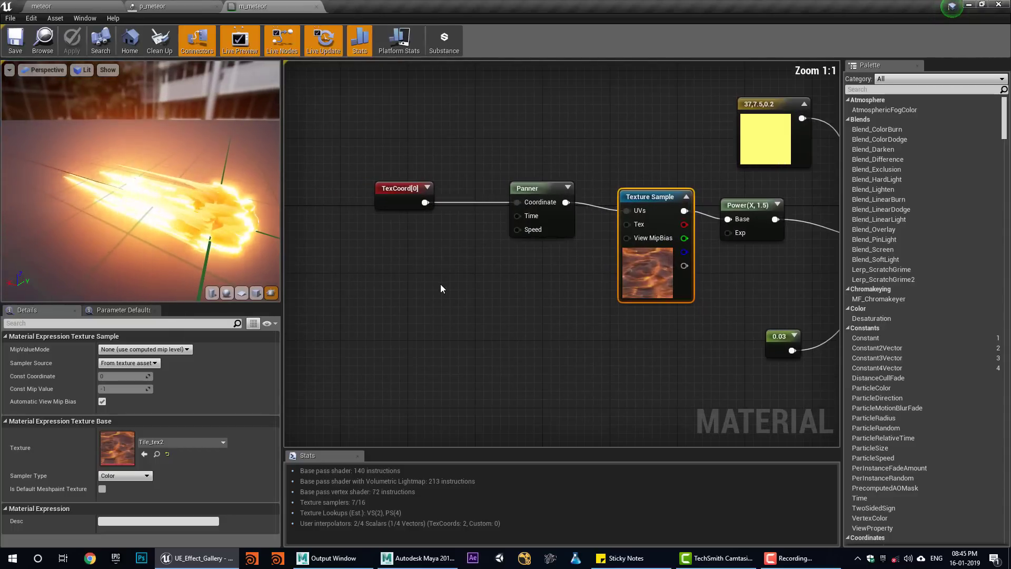
click(531, 188)
click(397, 192)
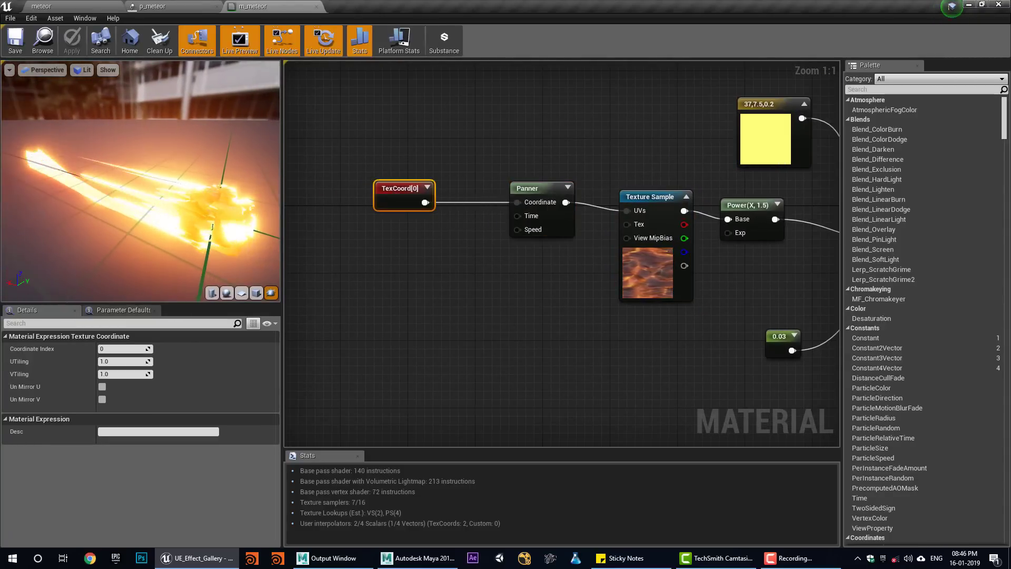
right_drag(707, 295, 417, 320)
drag(490, 233, 491, 225)
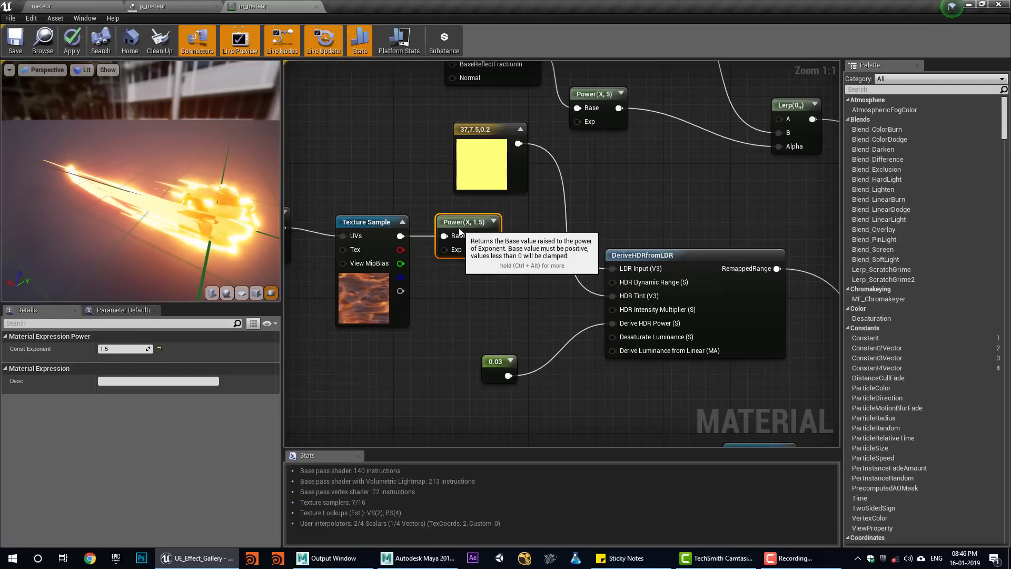
click(494, 221)
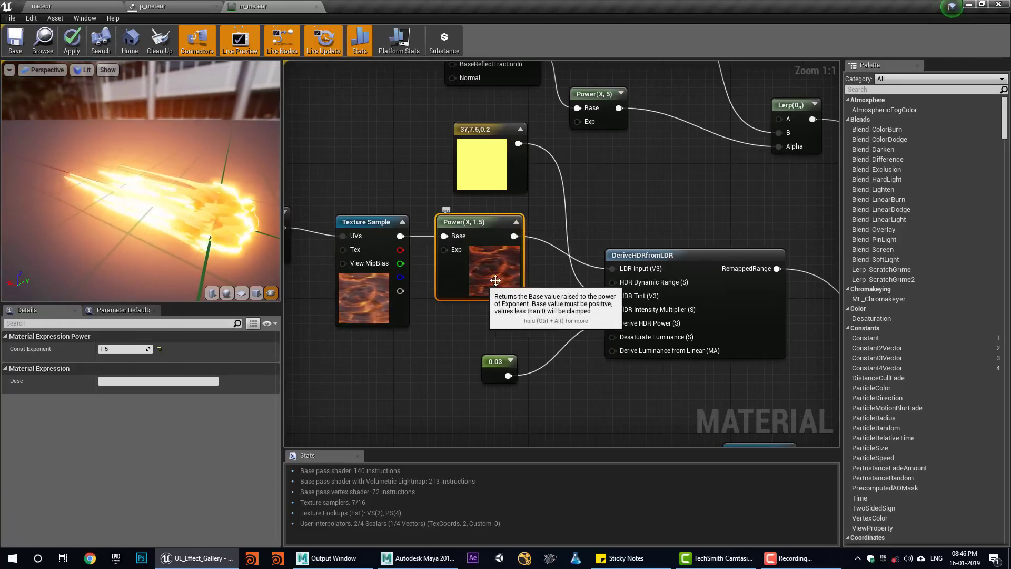
Raise the HDR power constant from 0.03 to 0.63, then undo back to 0.03.
right_drag(519, 289, 426, 306)
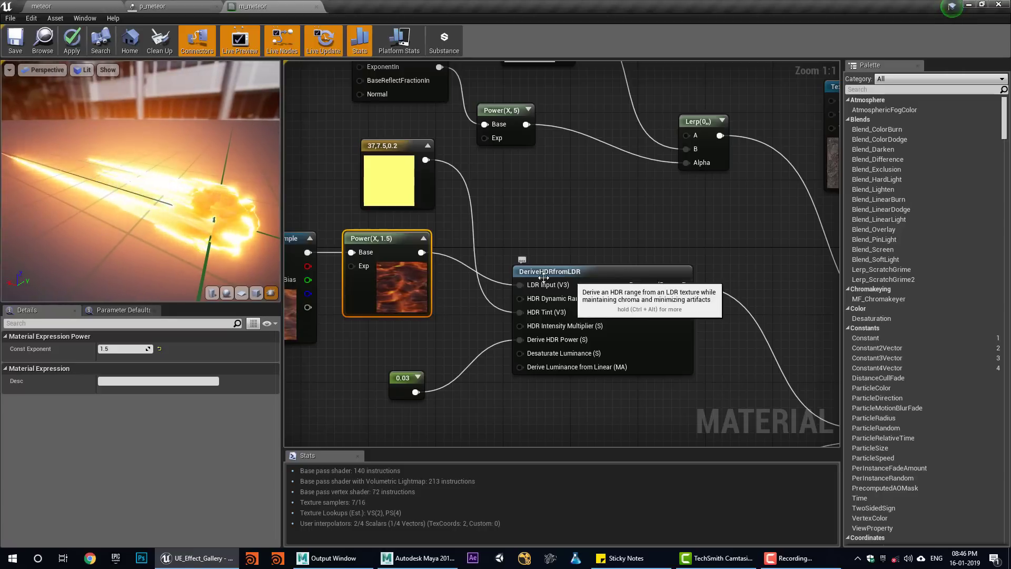
right_drag(558, 314, 633, 304)
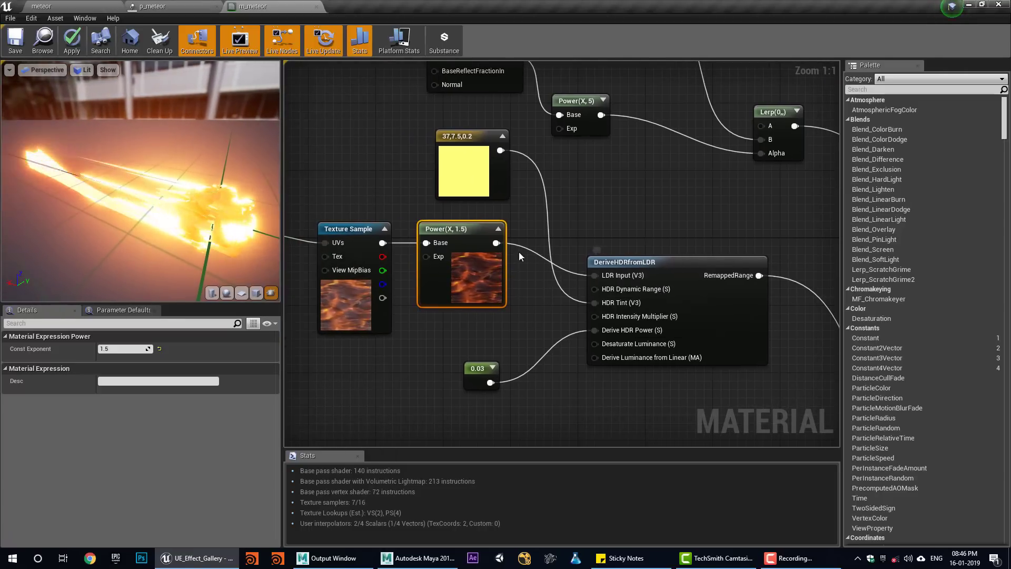
click(462, 170)
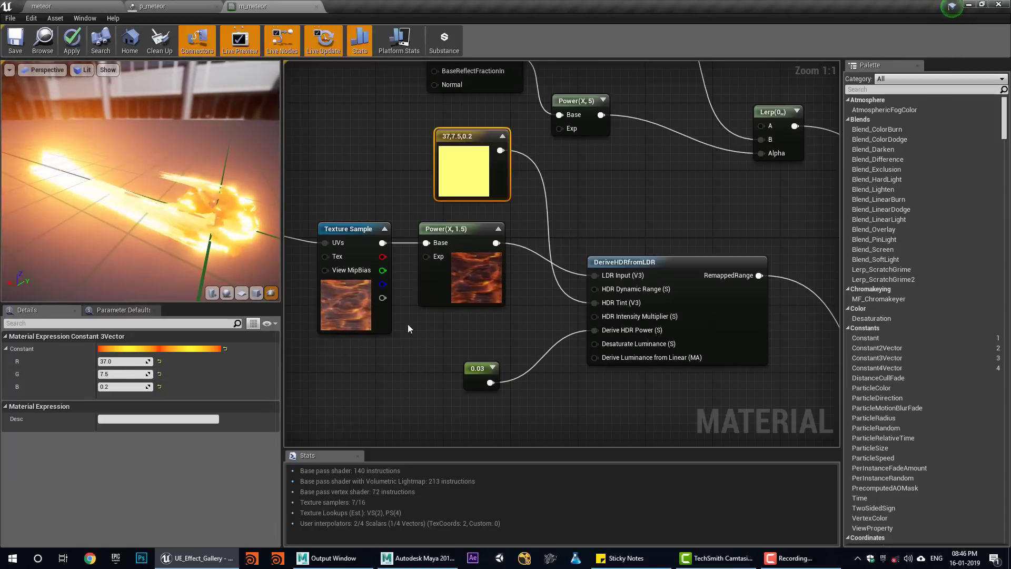
click(470, 365)
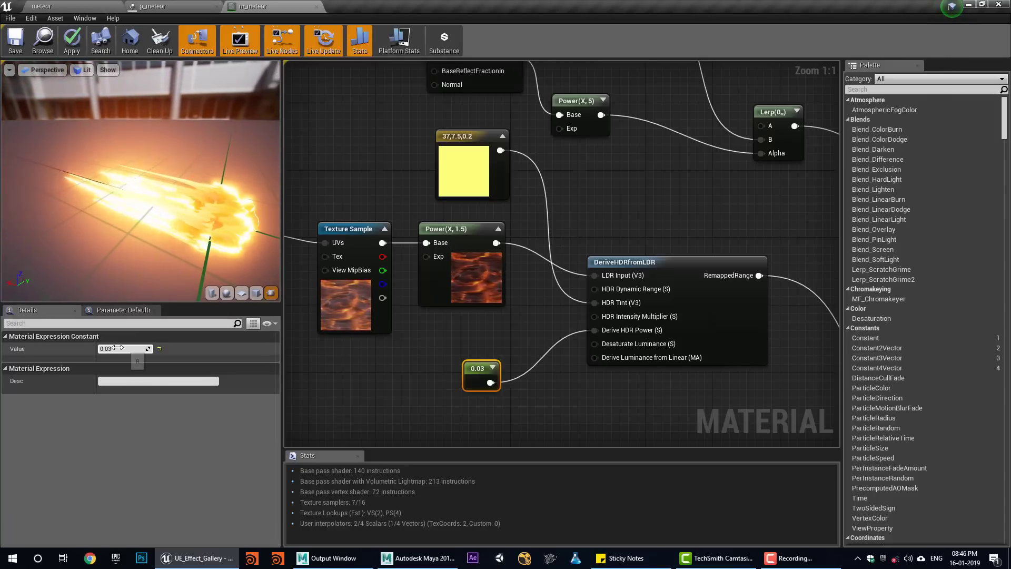
drag(116, 348, 131, 351)
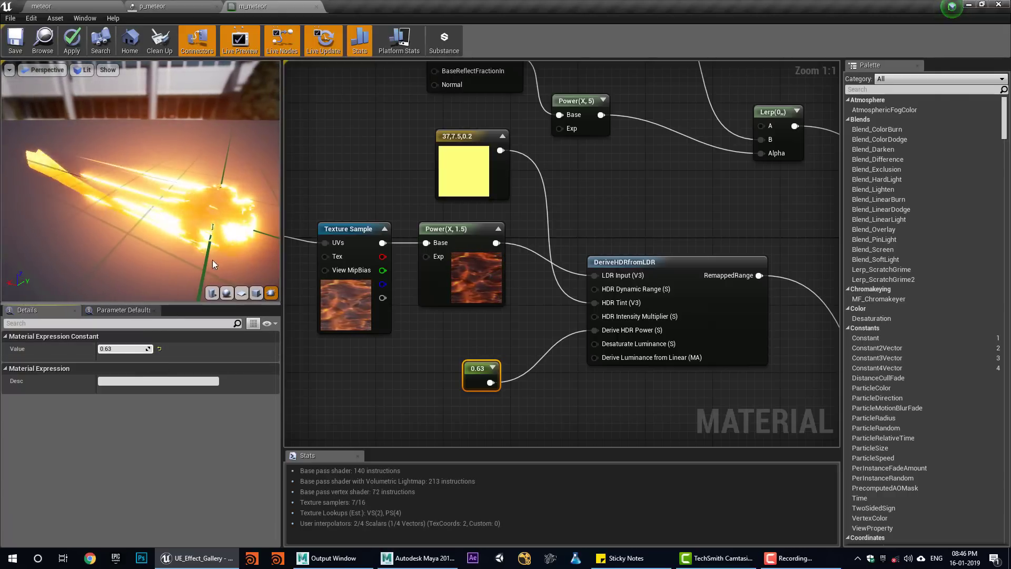
key(ctrl+z)
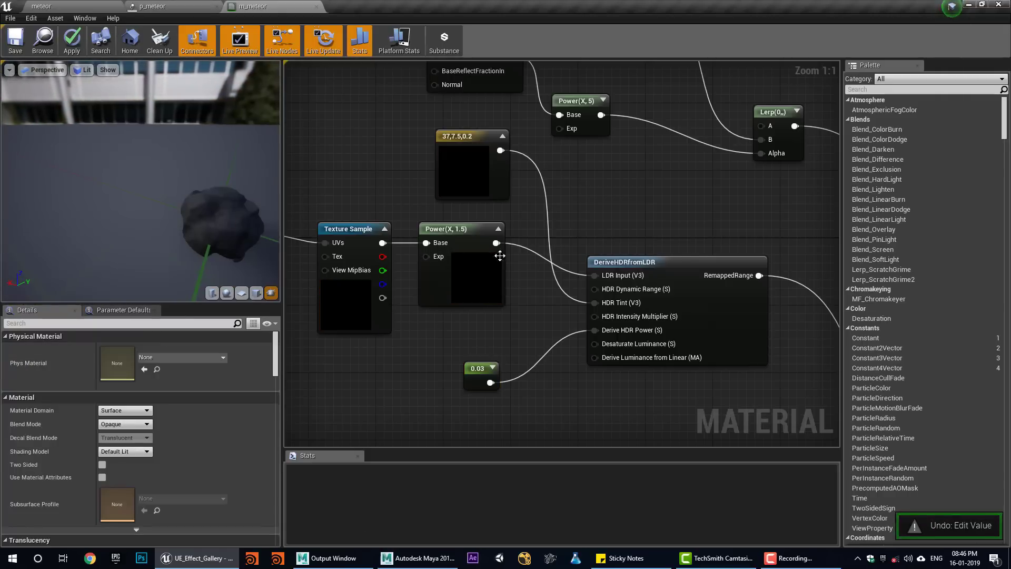
Zoom out the m_meteor graph and nudge the Lerp node up and left.
mouse_move(584, 360)
right_down()
mouse_move(510, 271)
mouse_move(707, 332)
right_up()
scroll(548, 286, down, 2)
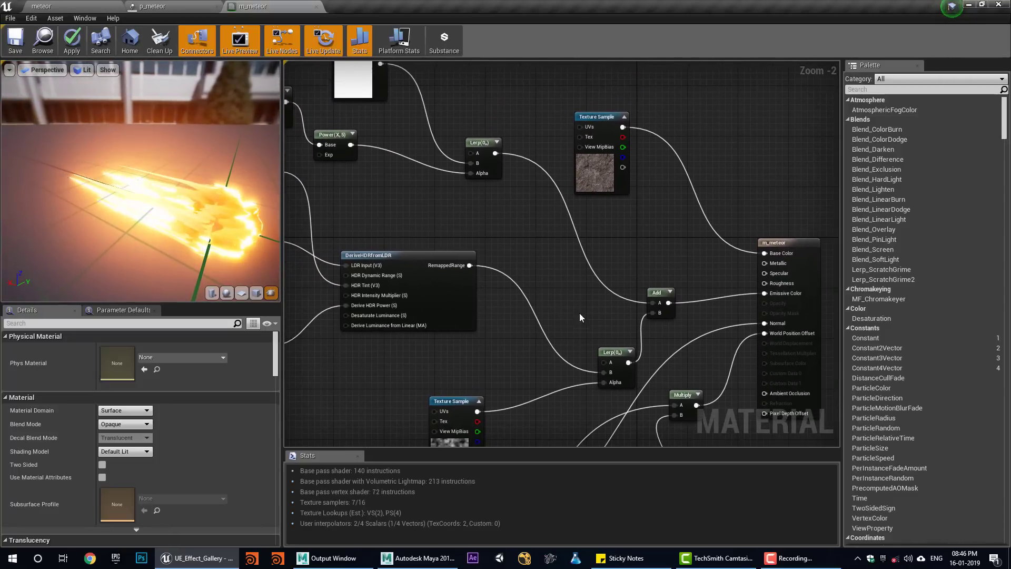
right_drag(649, 317, 565, 304)
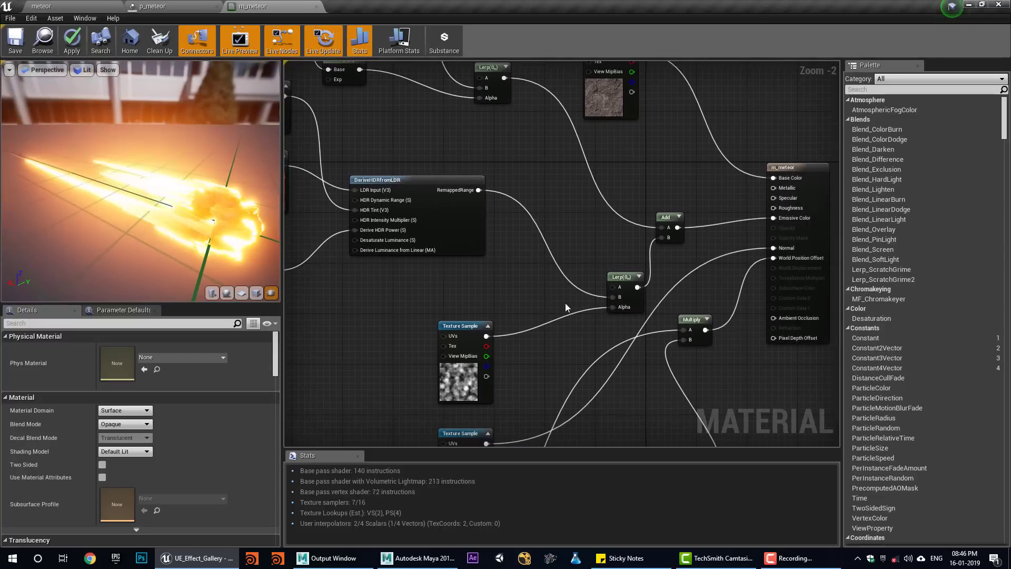
drag(635, 301, 619, 286)
Select the T_TileNoise texture sample and review the Add, Lerp and Fresnel branches.
click(461, 382)
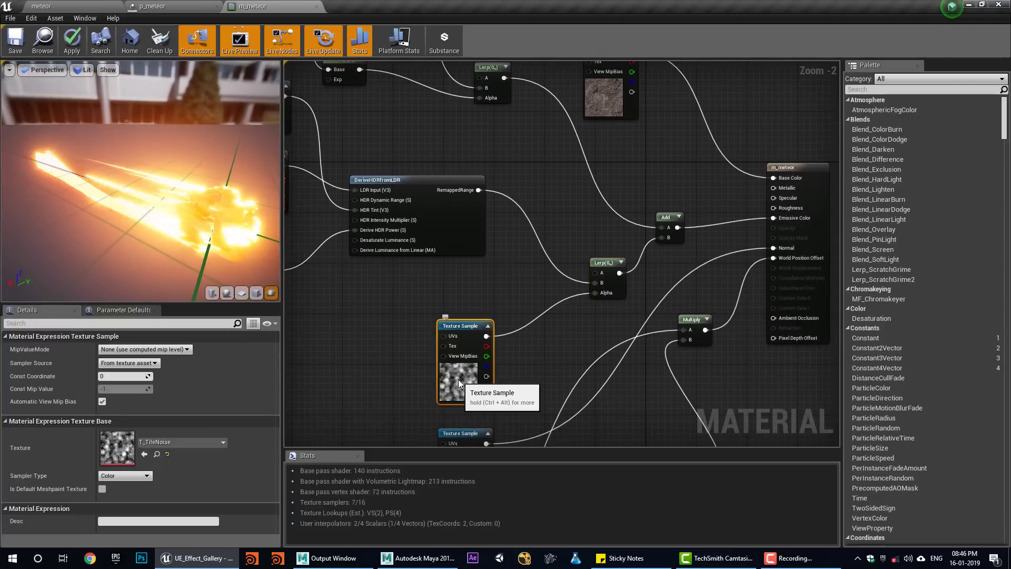
right_drag(442, 236, 609, 254)
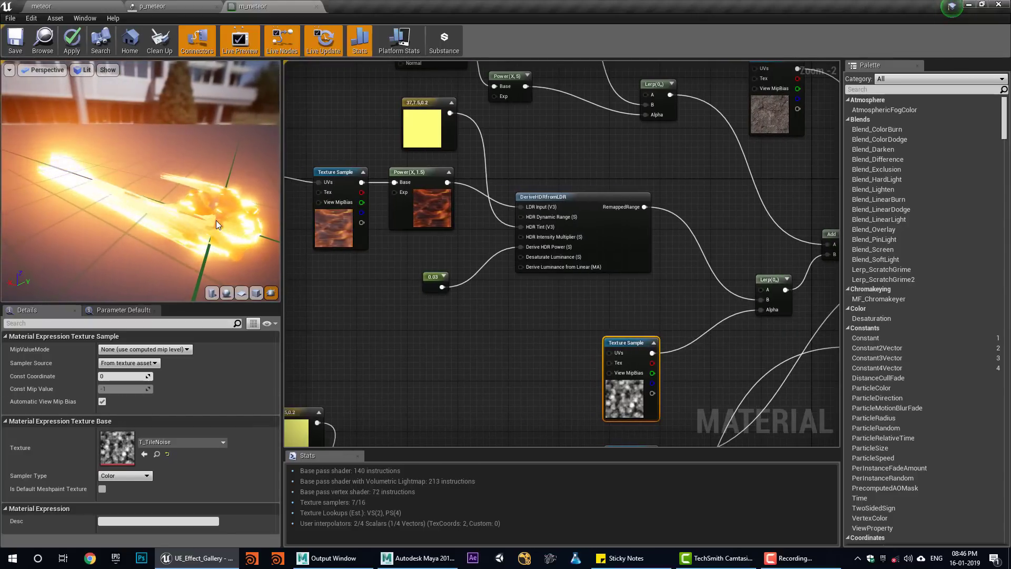
mouse_move(216, 221)
mouse_down()
mouse_move(197, 261)
mouse_move(253, 245)
mouse_up()
scroll(218, 235, down, 5)
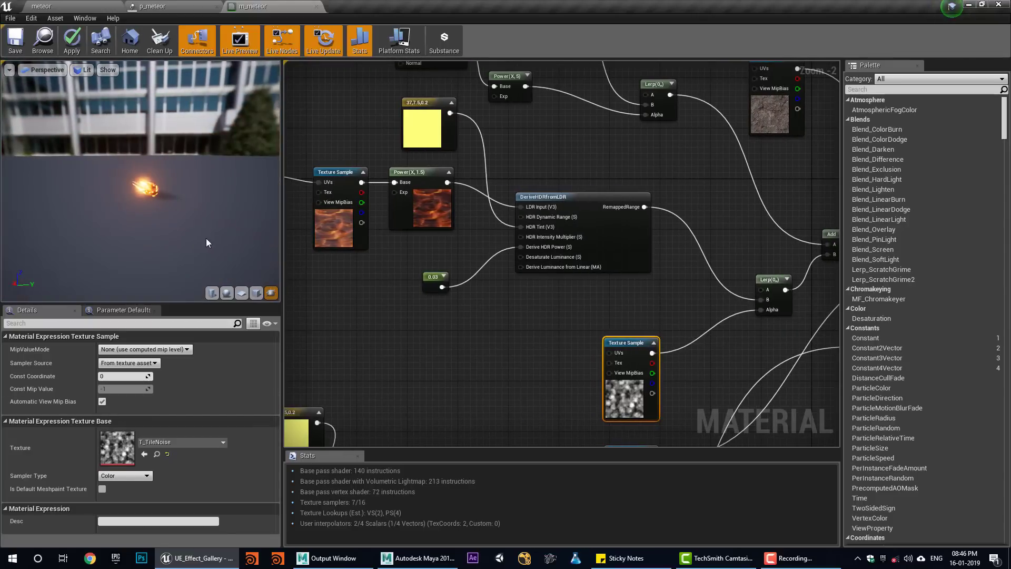
scroll(183, 234, up, 3)
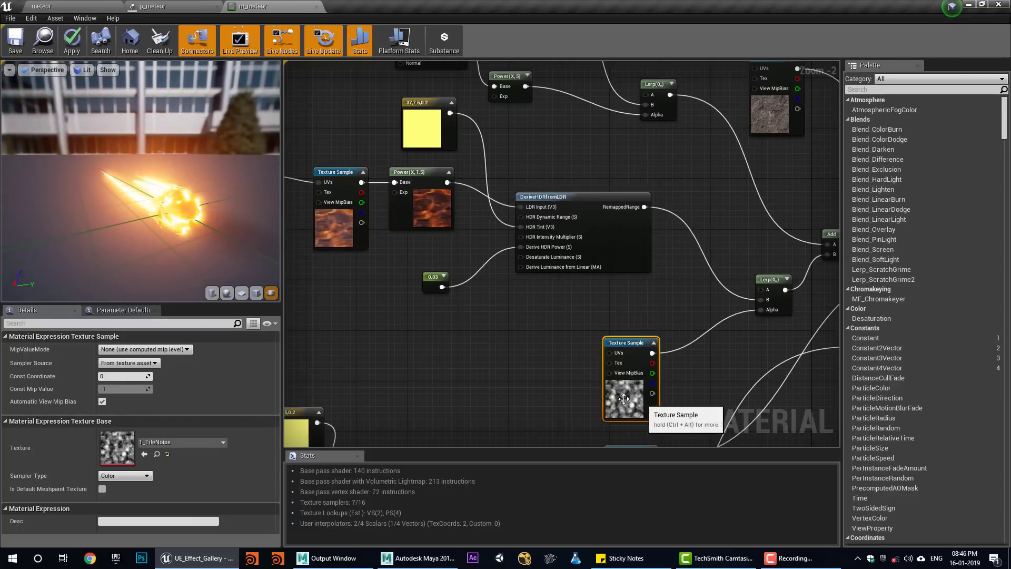
right_drag(645, 349, 525, 406)
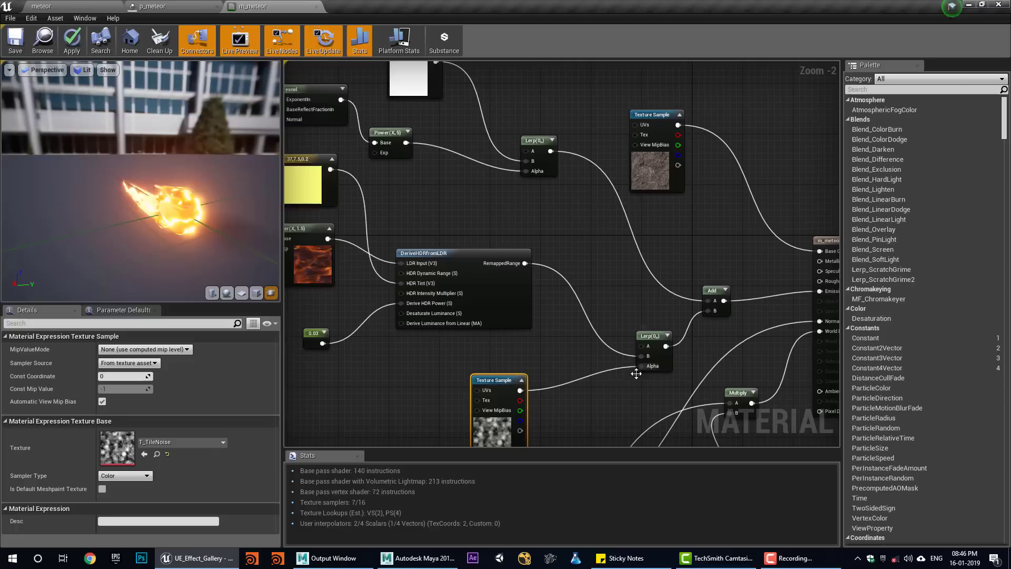
mouse_move(490, 303)
right_down()
mouse_move(543, 328)
mouse_move(509, 374)
right_up()
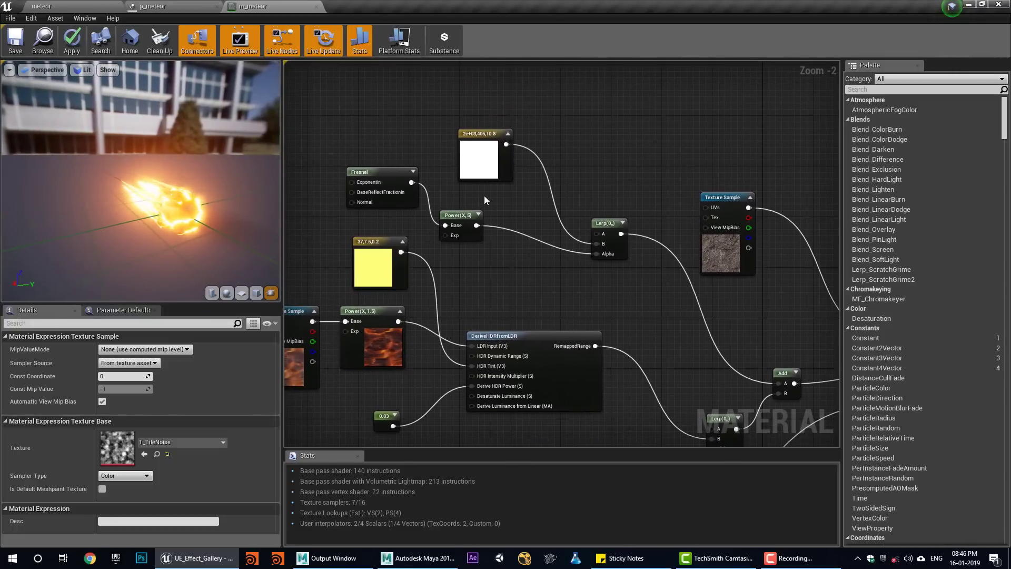
click(481, 165)
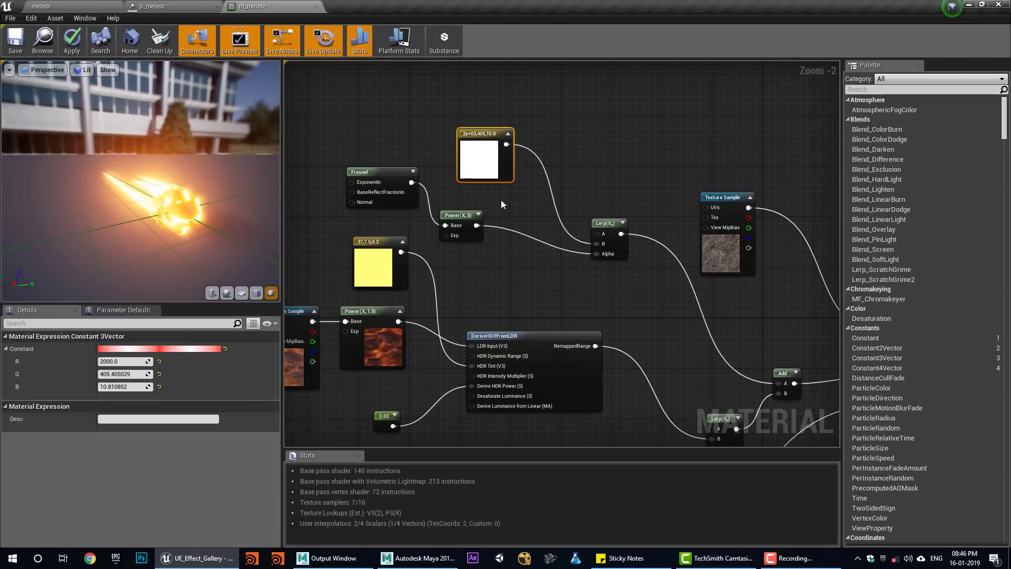
right_drag(567, 317, 477, 255)
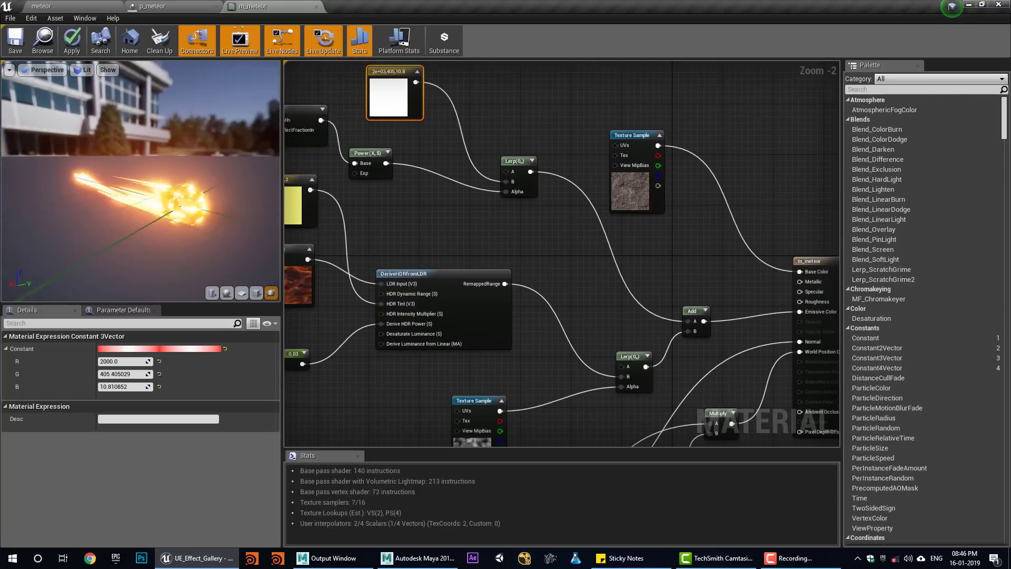
right_drag(377, 107, 457, 149)
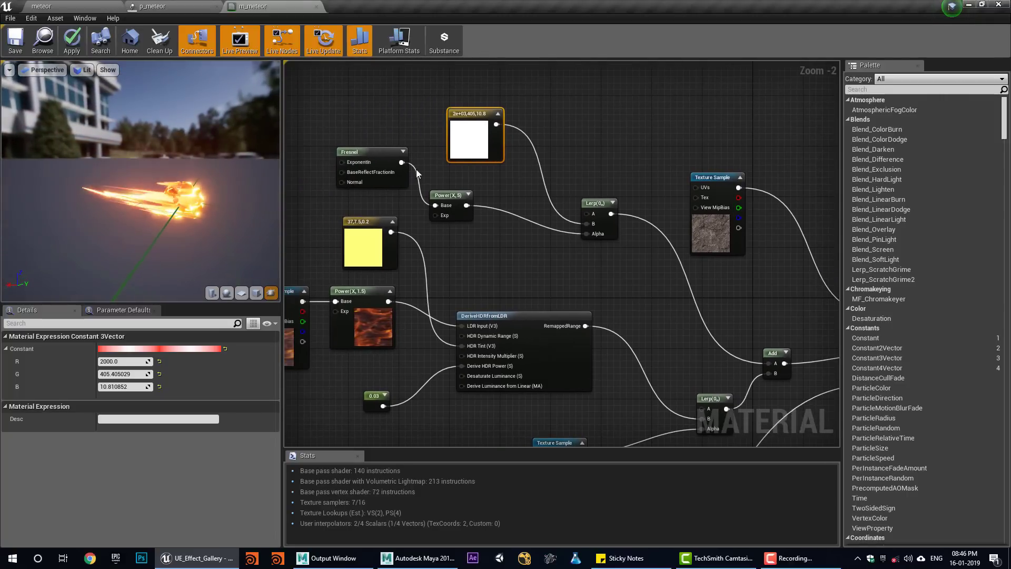
right_drag(484, 237, 480, 105)
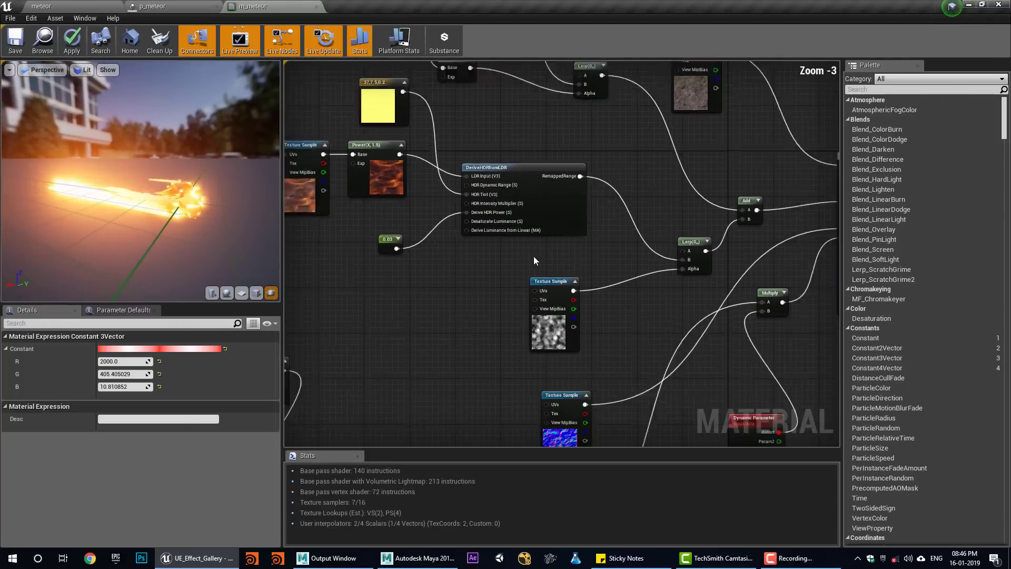
scroll(533, 256, down, 2)
scroll(521, 299, up, 1)
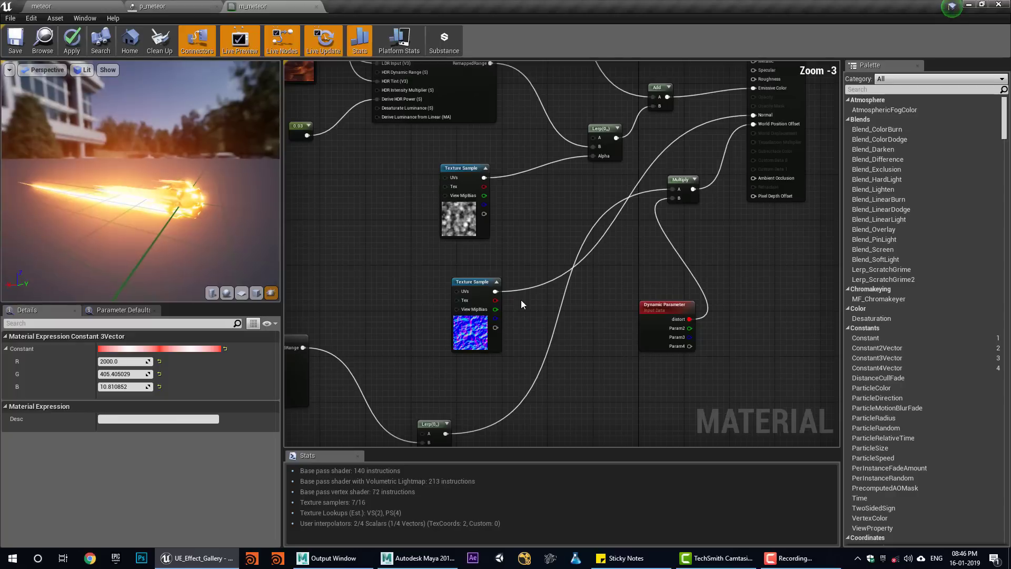
click(457, 329)
right_drag(474, 237, 456, 384)
click(589, 124)
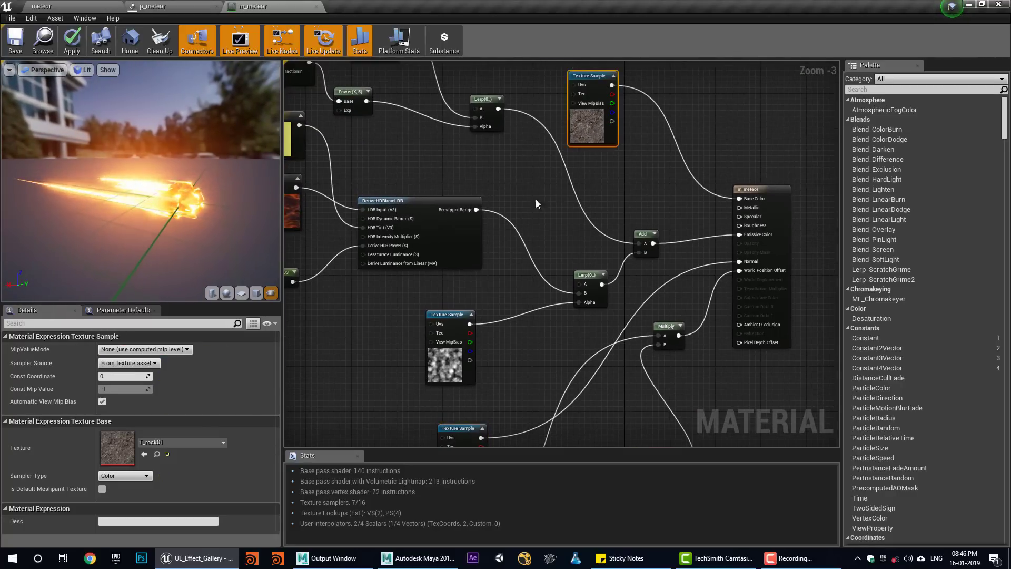
double_click(122, 445)
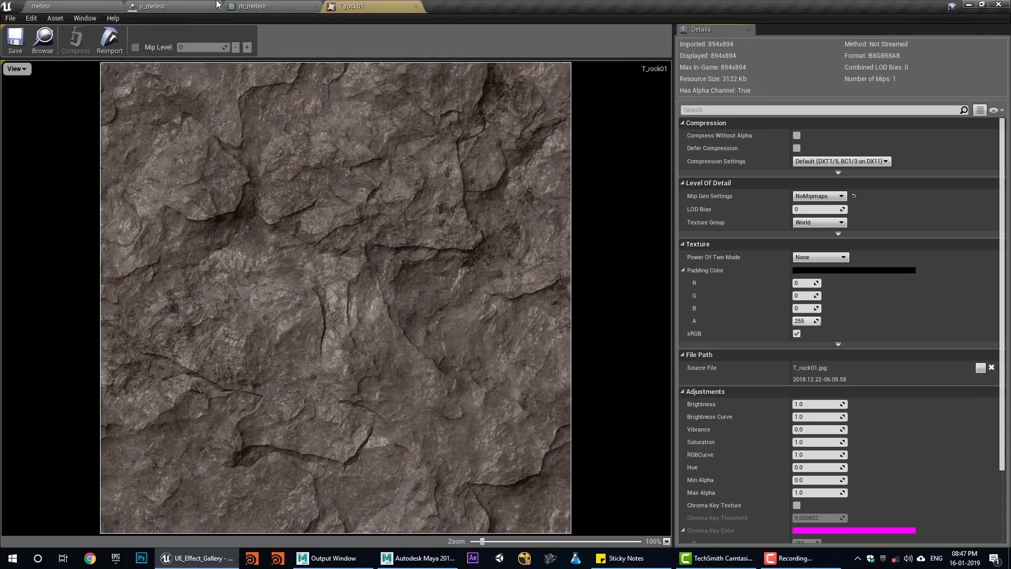
click(254, 5)
right_drag(352, 262, 352, 174)
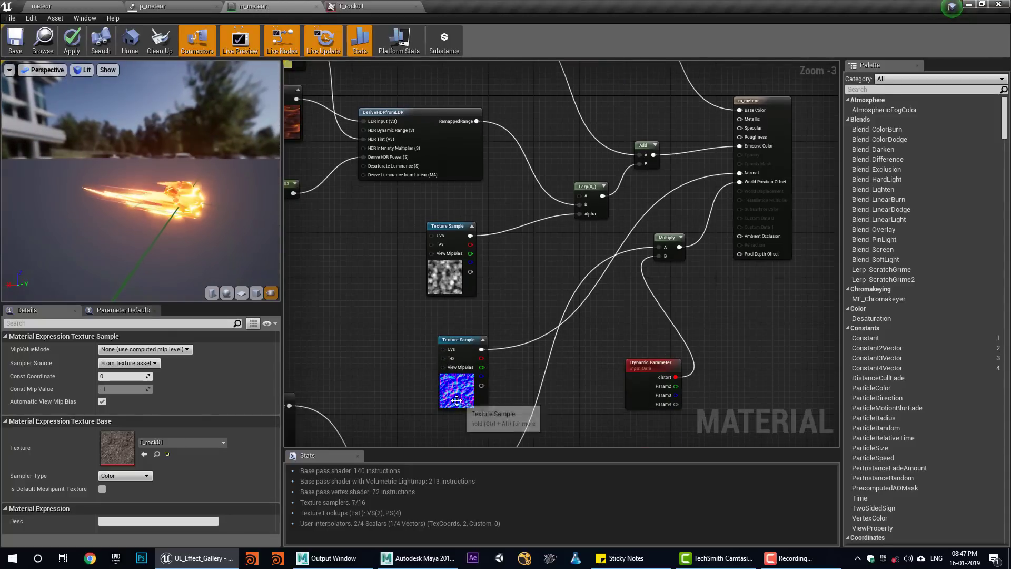
click(42, 6)
click(264, 6)
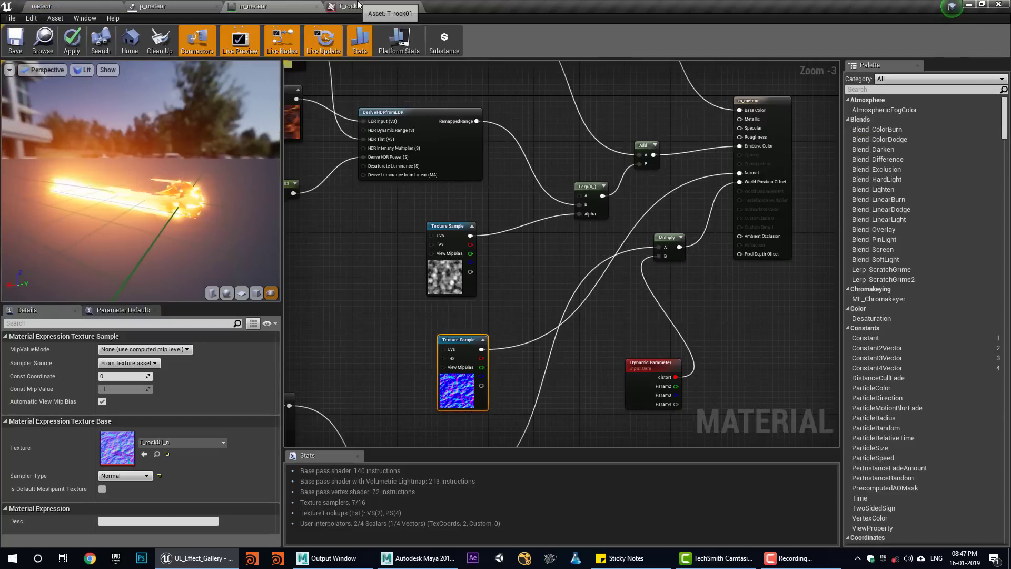
click(351, 6)
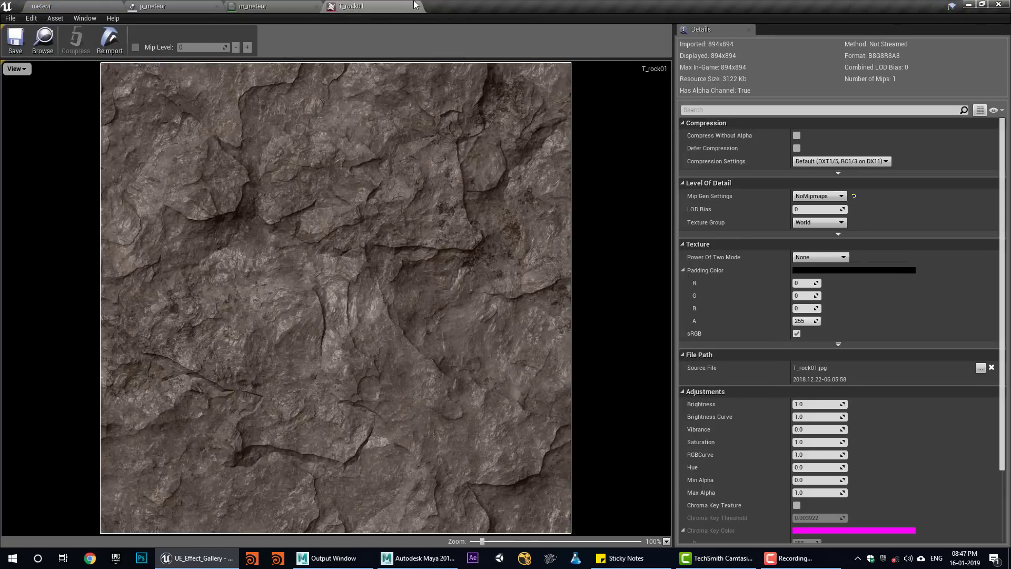
click(414, 6)
click(209, 6)
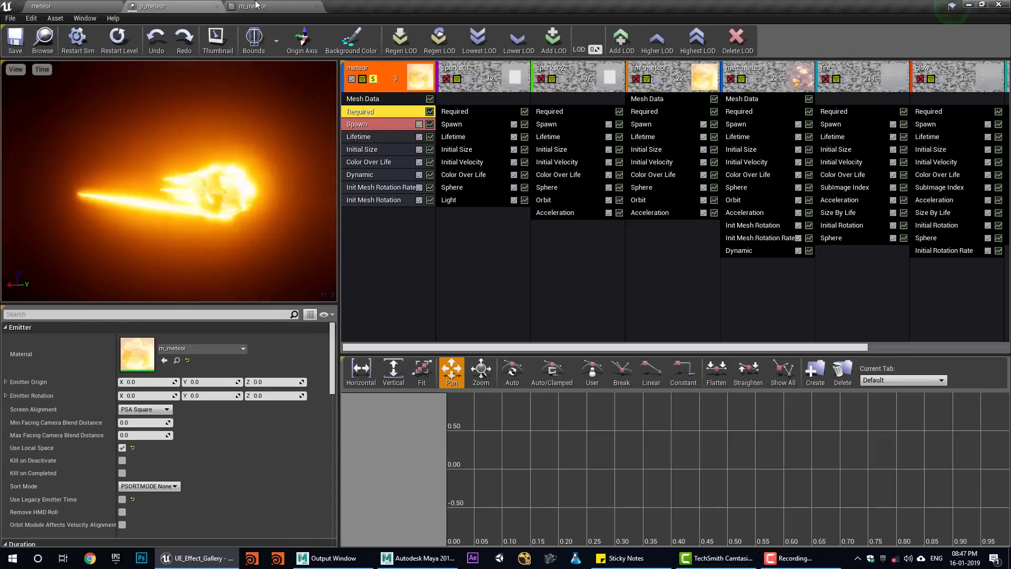
click(252, 5)
mouse_move(570, 389)
right_down()
mouse_move(564, 292)
mouse_move(608, 334)
right_up()
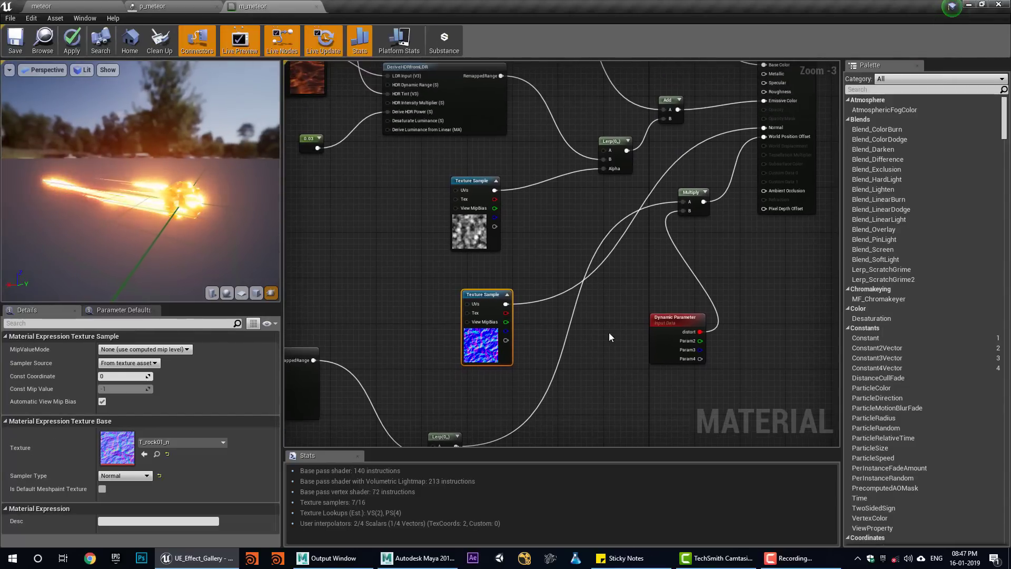
drag(479, 344, 421, 297)
right_drag(425, 335, 658, 207)
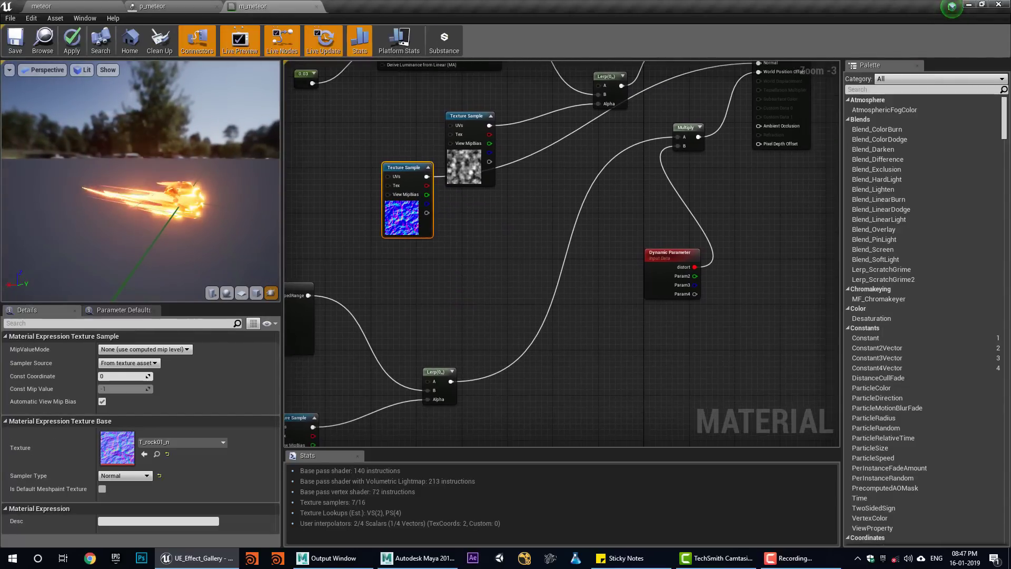
scroll(620, 220, up, 3)
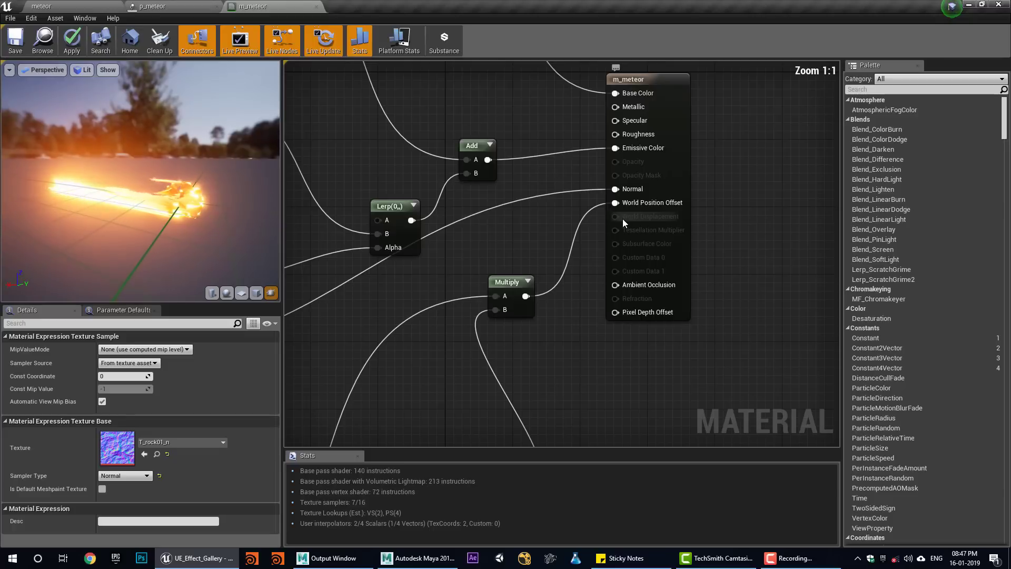
scroll(552, 239, down, 3)
scroll(552, 239, down, 2)
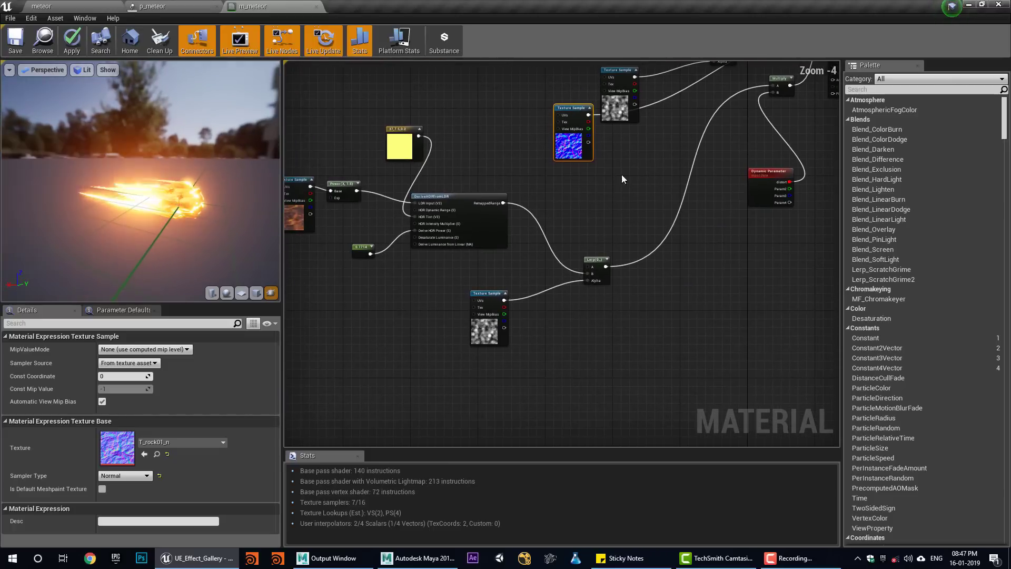
right_drag(552, 239, 585, 286)
scroll(455, 258, down, 2)
scroll(484, 171, up, 2)
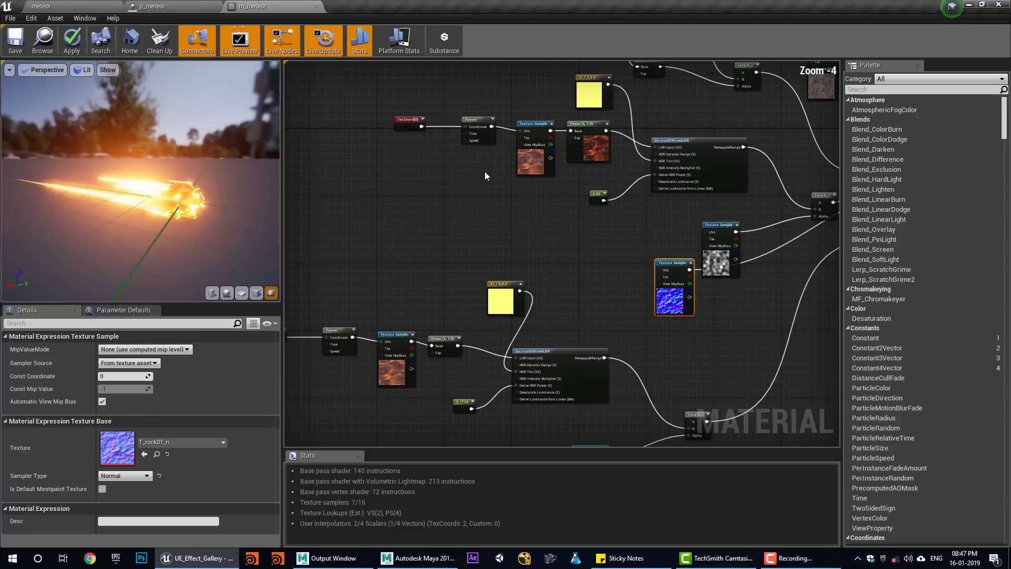
drag(385, 88, 469, 141)
drag(696, 190, 696, 190)
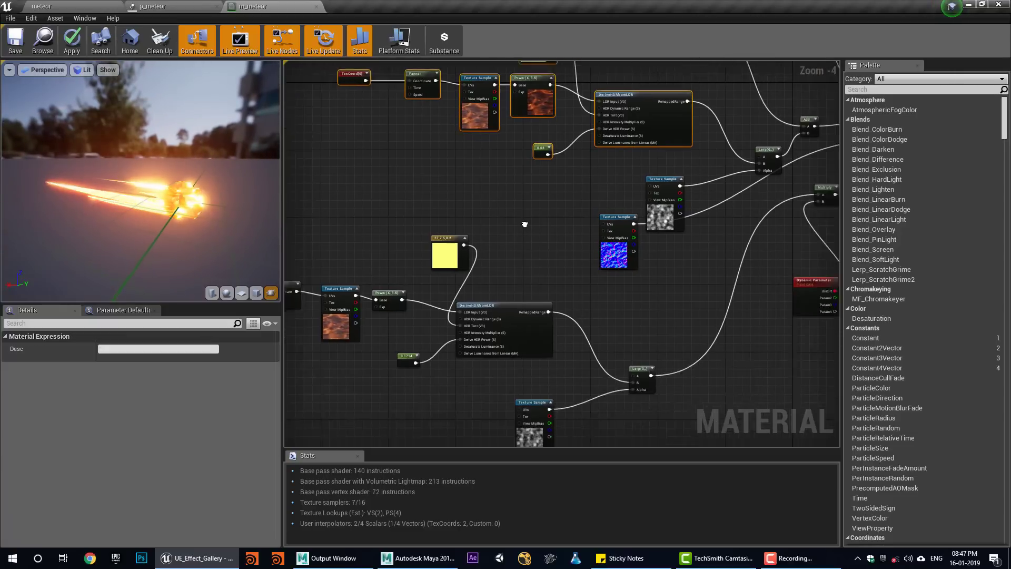
right_drag(696, 191, 425, 305)
mouse_move(551, 189)
mouse_down()
mouse_move(572, 204)
mouse_move(588, 190)
mouse_up()
click(474, 272)
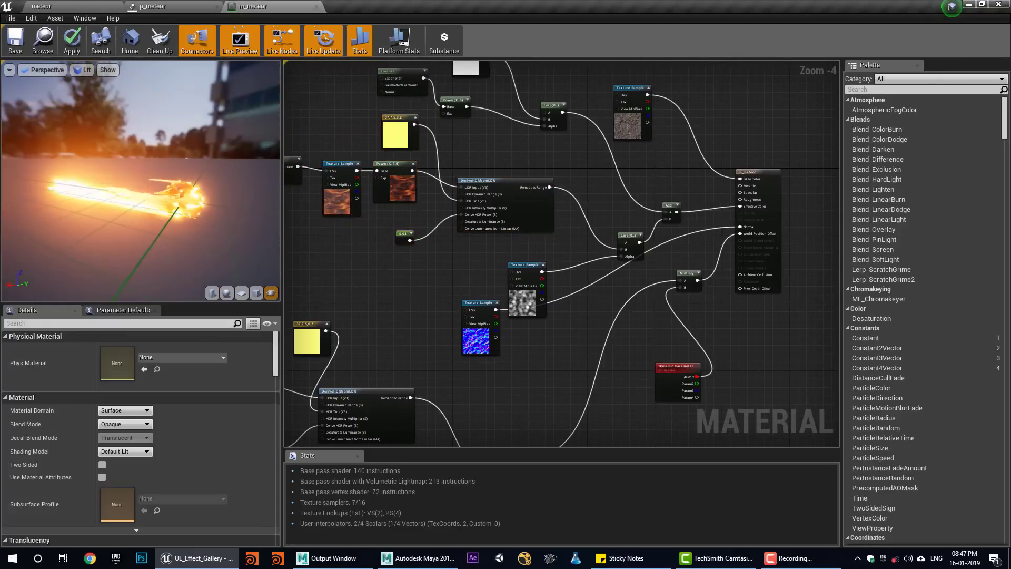
right_drag(474, 272, 383, 316)
scroll(383, 316, up, 2)
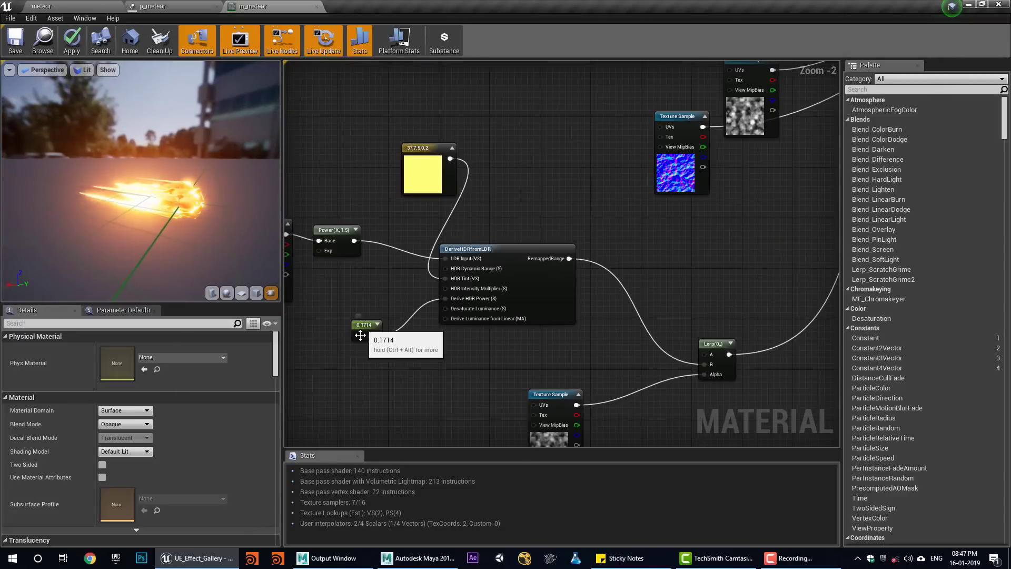
right_drag(358, 327, 330, 485)
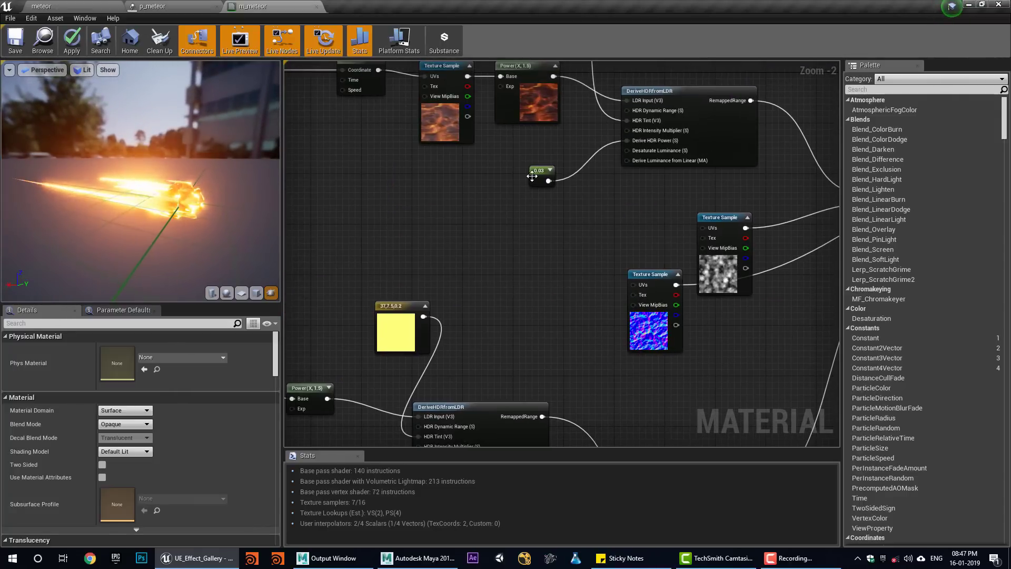
click(536, 179)
right_drag(387, 407, 424, 298)
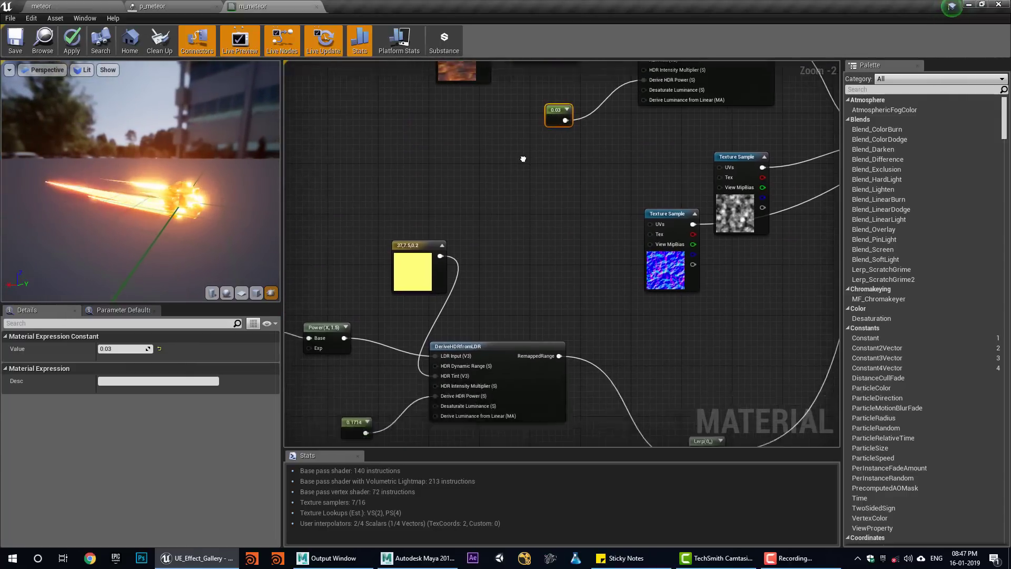
right_drag(380, 347, 327, 437)
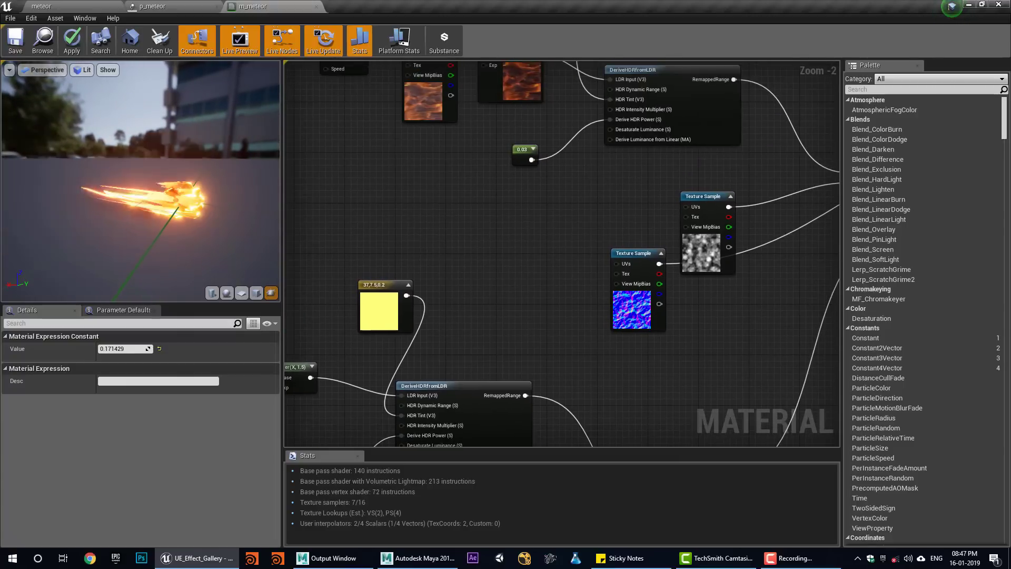
right_drag(514, 286, 318, 221)
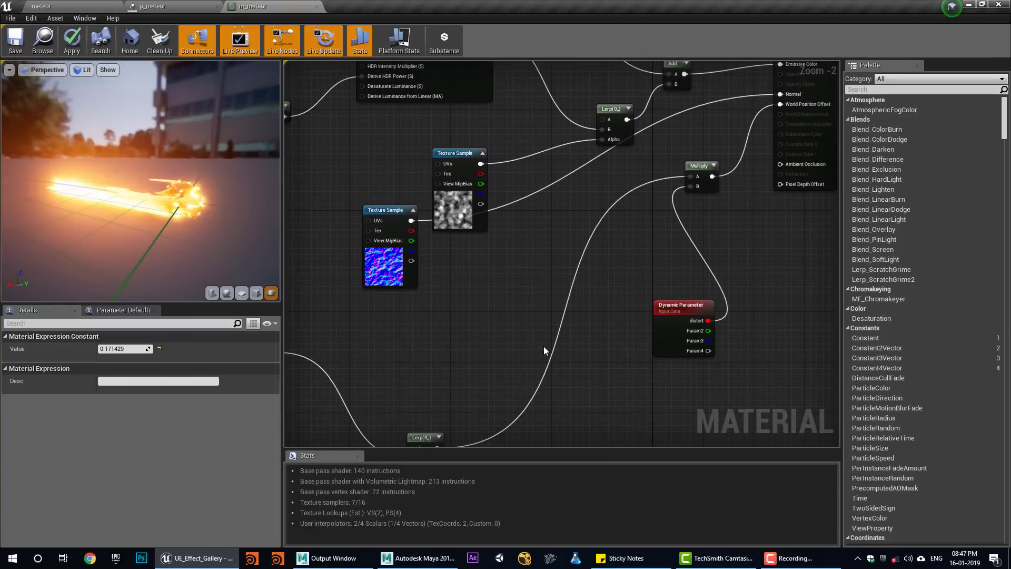
scroll(667, 267, up, 1)
scroll(668, 267, up, 1)
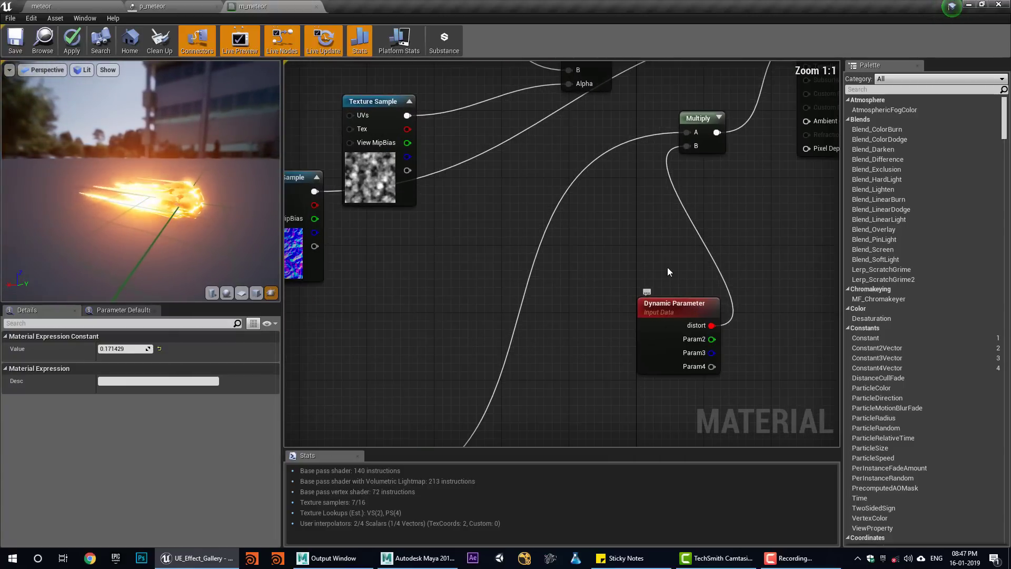
mouse_move(667, 267)
right_down()
mouse_move(616, 376)
mouse_move(606, 369)
right_up()
Disconnect distort from Multiply B and preview Const B at about 0.79 and 2.
alt+click(643, 254)
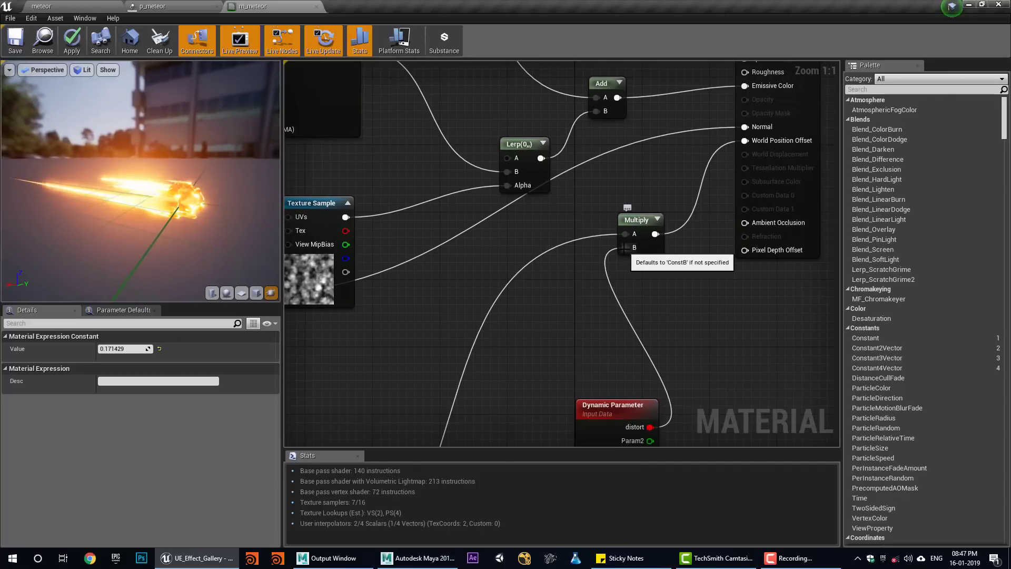
click(650, 225)
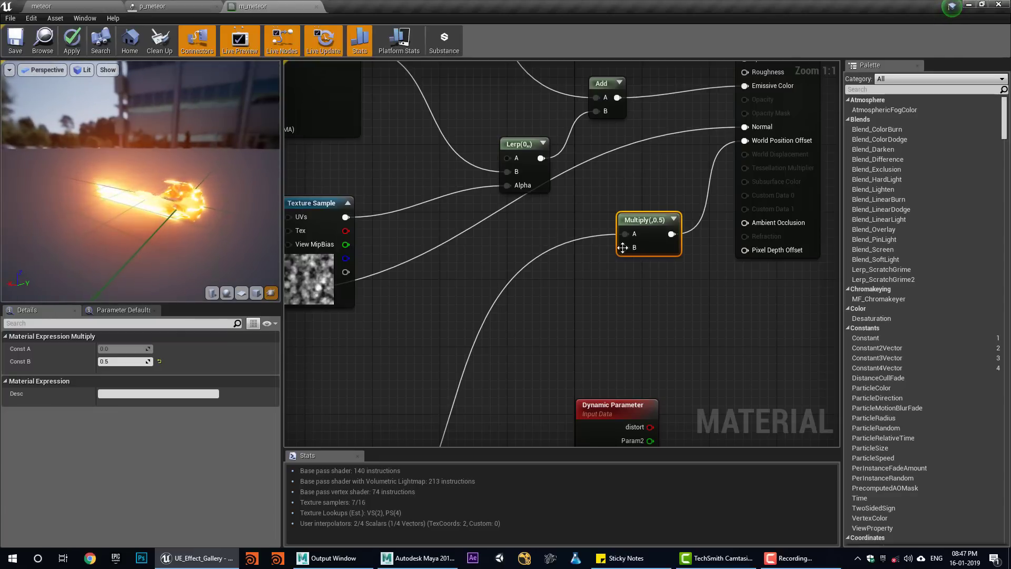
mouse_move(119, 360)
mouse_down()
mouse_move(143, 362)
mouse_move(119, 363)
mouse_up()
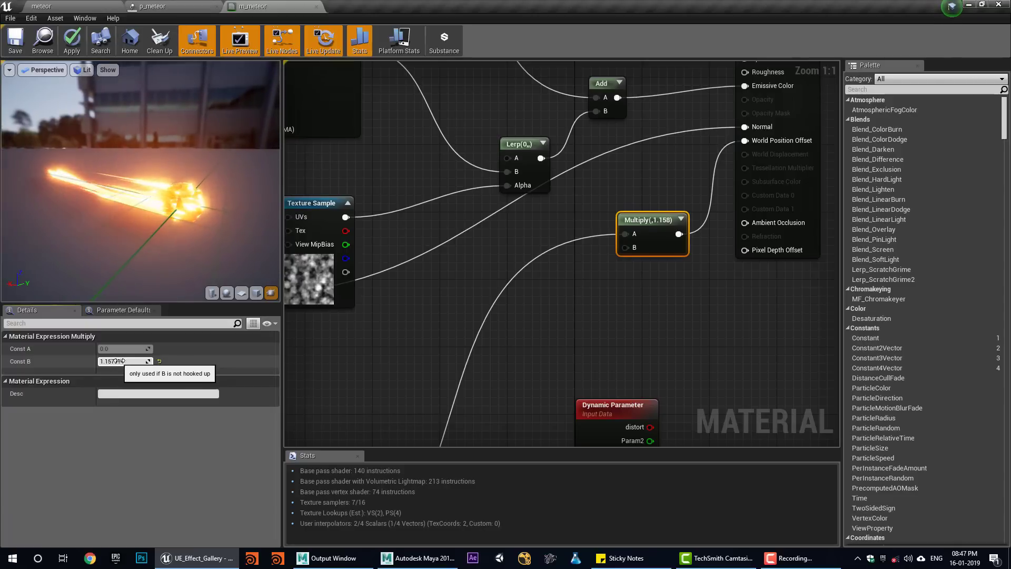
drag(119, 361, 176, 356)
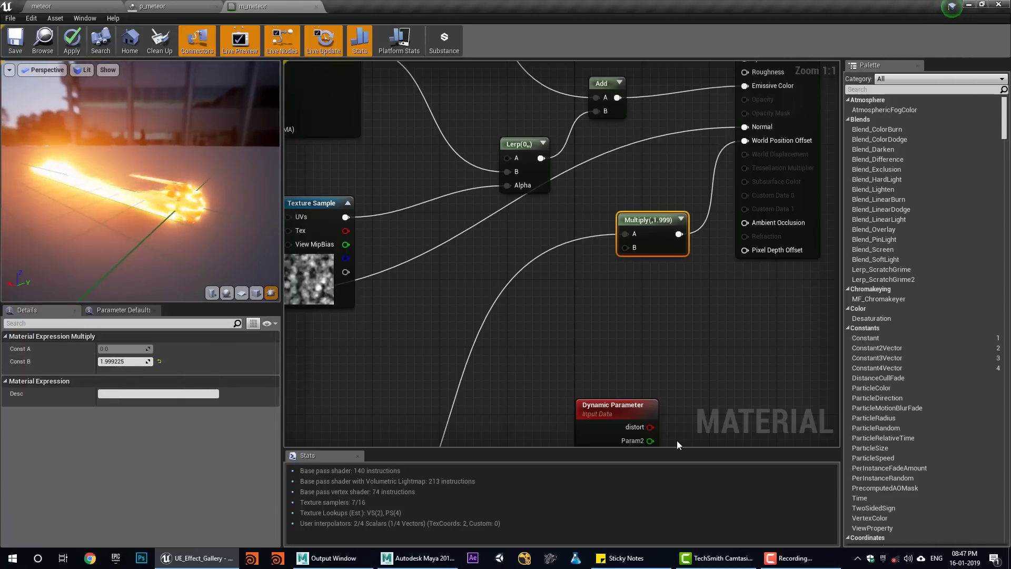
Reconnect distort to Multiply B, move the Dynamic Parameter node and close m_meteor.
drag(648, 426, 626, 247)
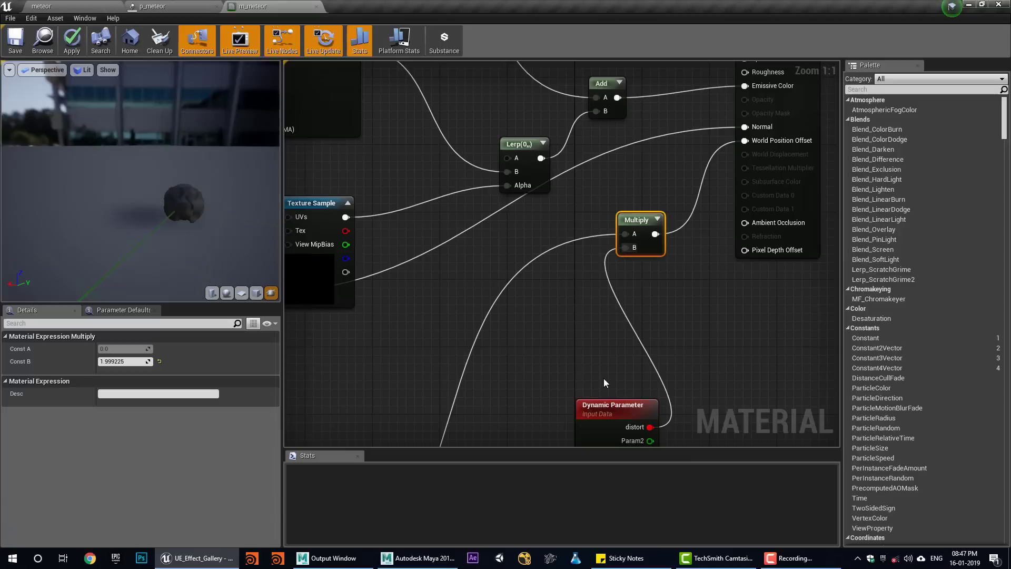
drag(588, 399, 560, 355)
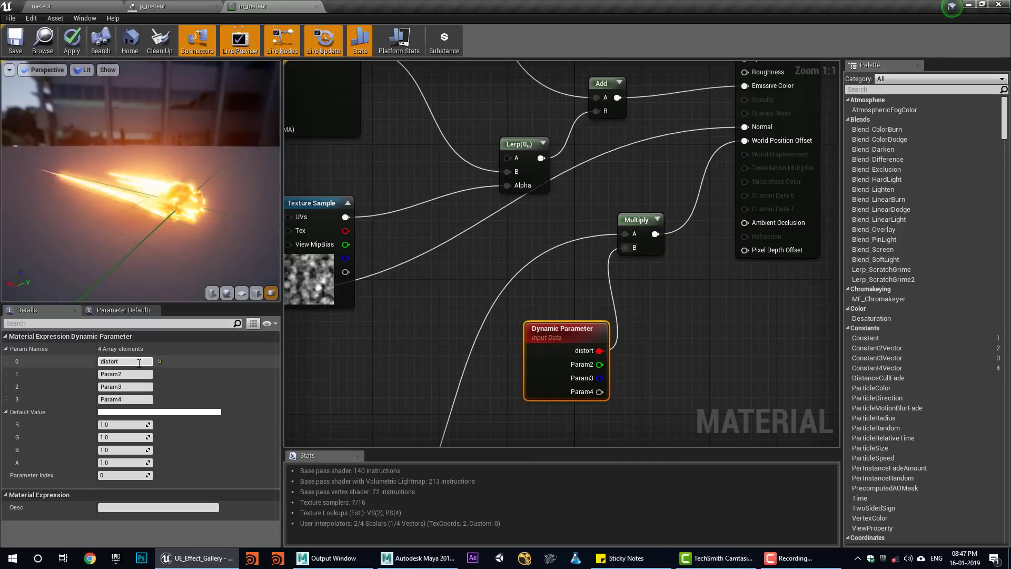
click(317, 8)
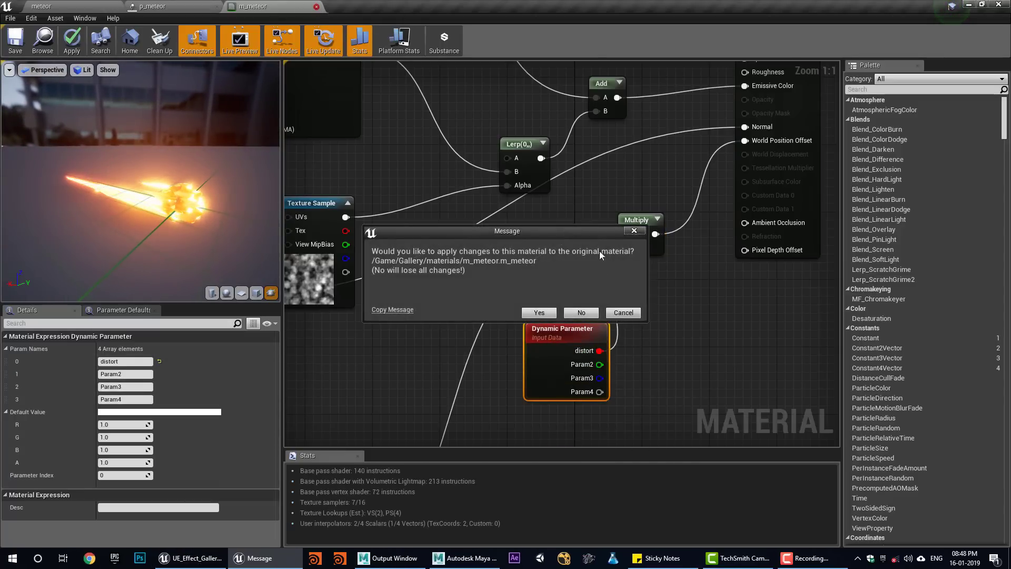
Apply the m_meteor changes, review the meteor's Dynamic and mesh rotation modules, then select sparks01.
click(591, 313)
click(384, 174)
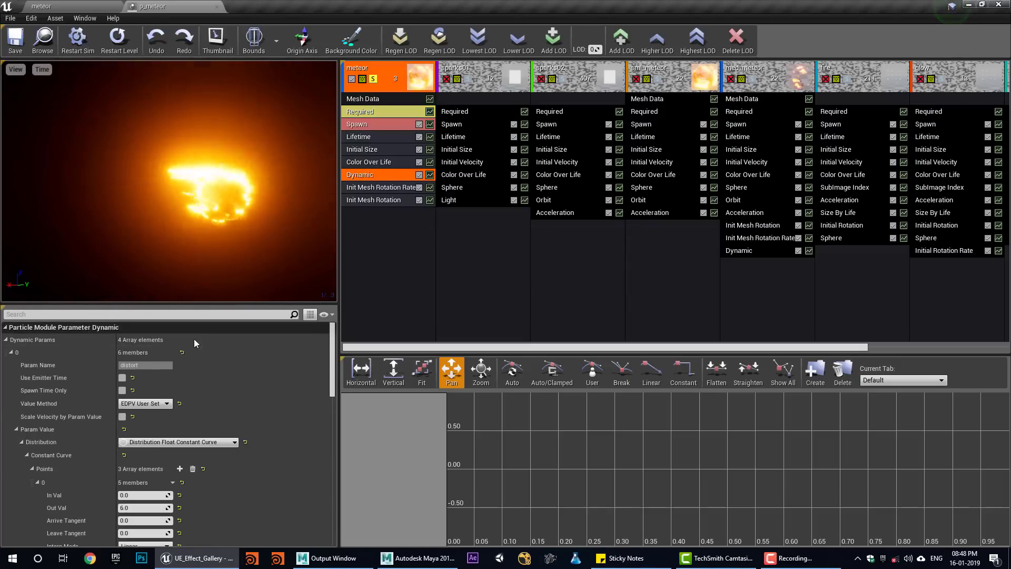
scroll(127, 390, down, 2)
scroll(131, 399, down, 1)
scroll(132, 412, down, 1)
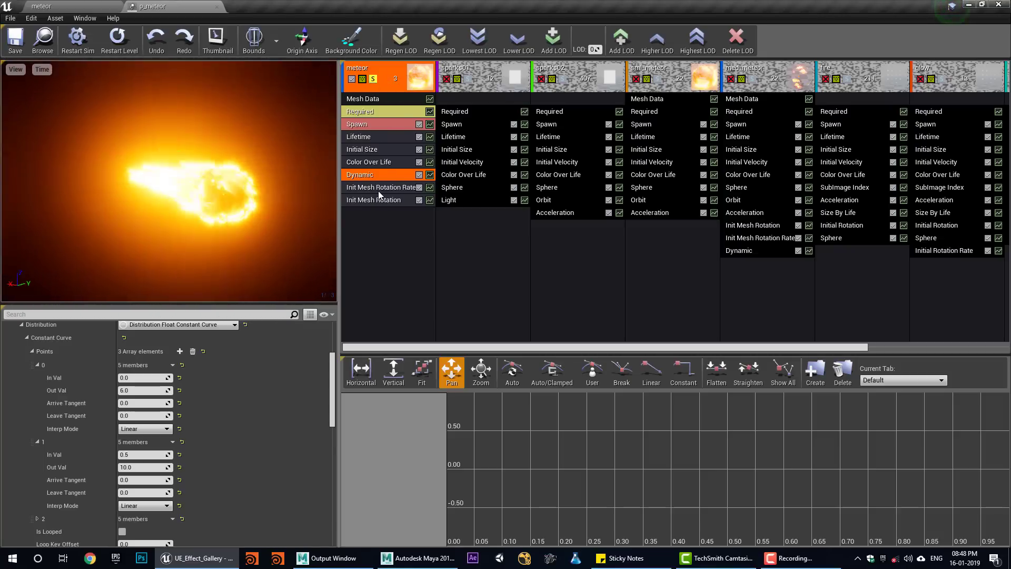
click(379, 189)
click(383, 201)
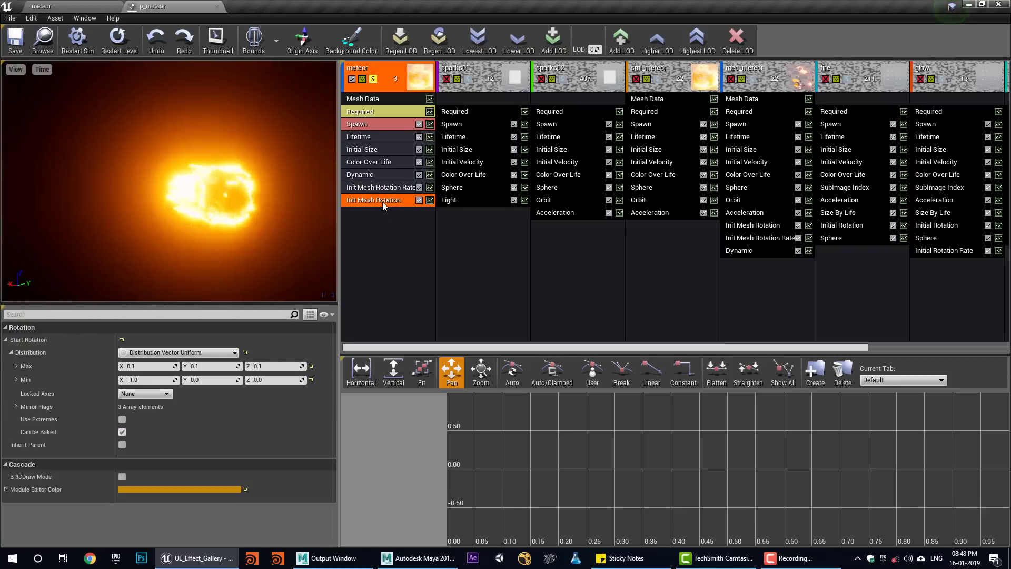
click(383, 187)
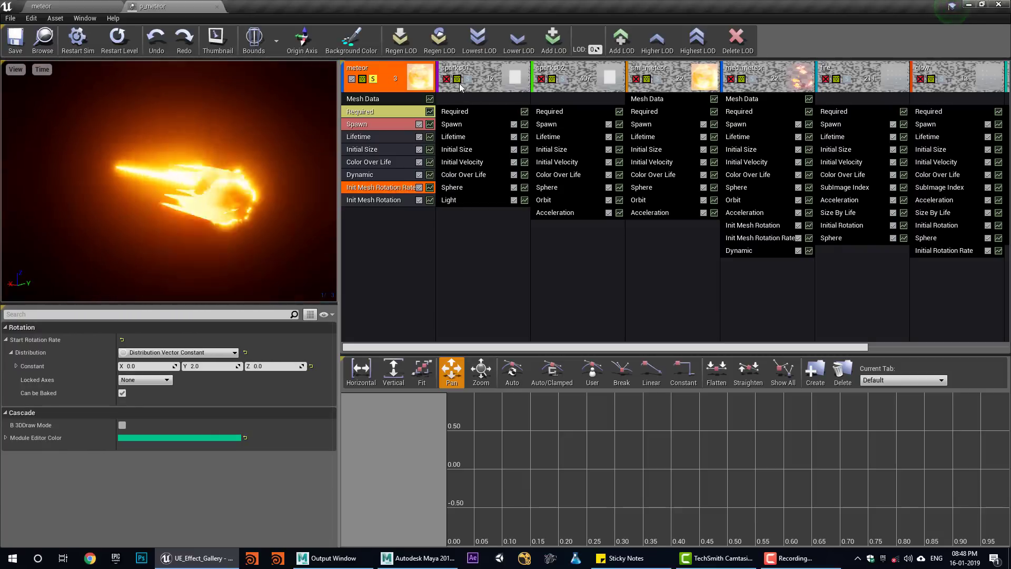
click(474, 78)
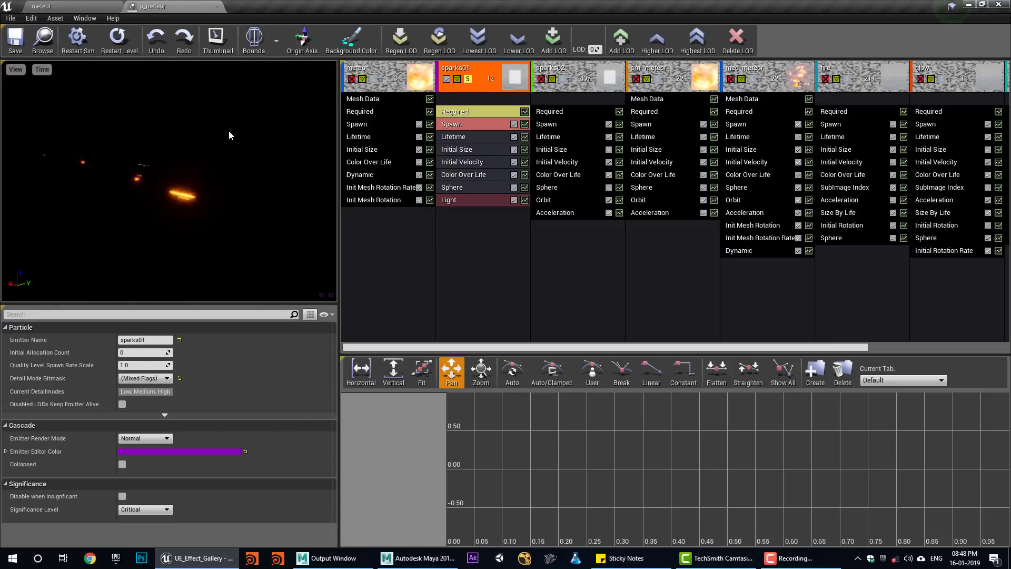
Inspect the m_sparks01 material and sparks01 Light module, then move solo to sparks02.
click(474, 112)
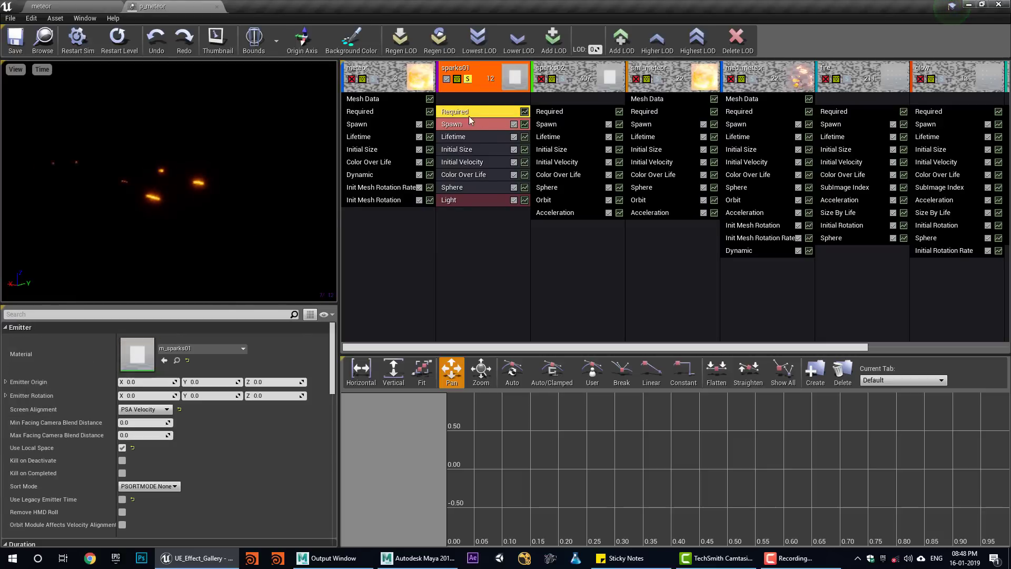
double_click(137, 354)
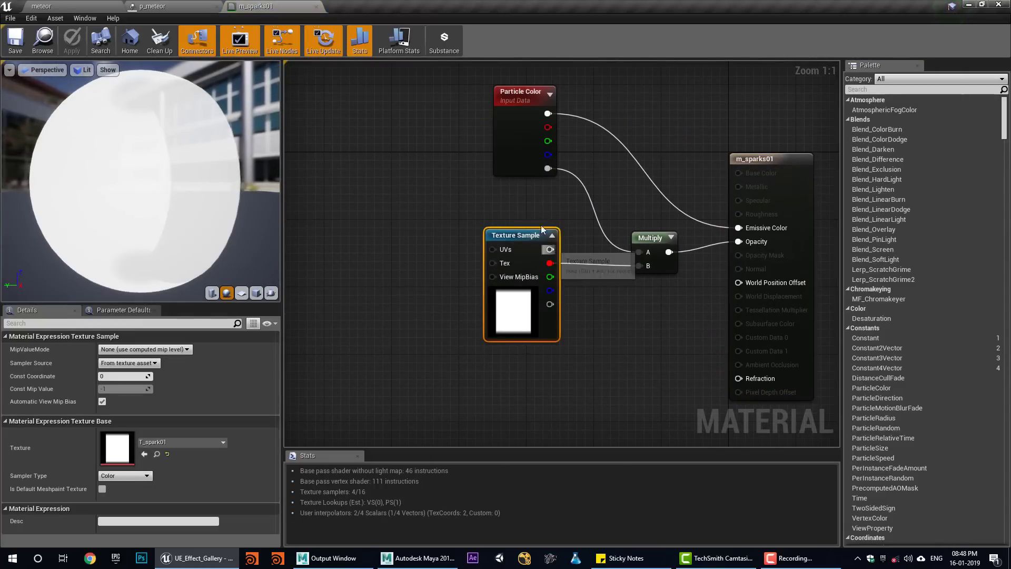
click(317, 7)
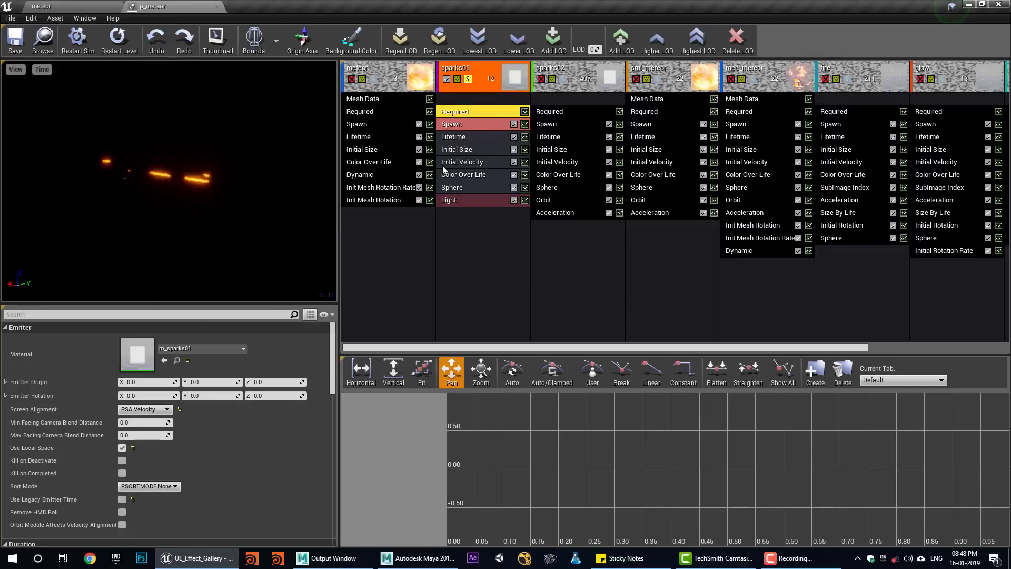
click(461, 200)
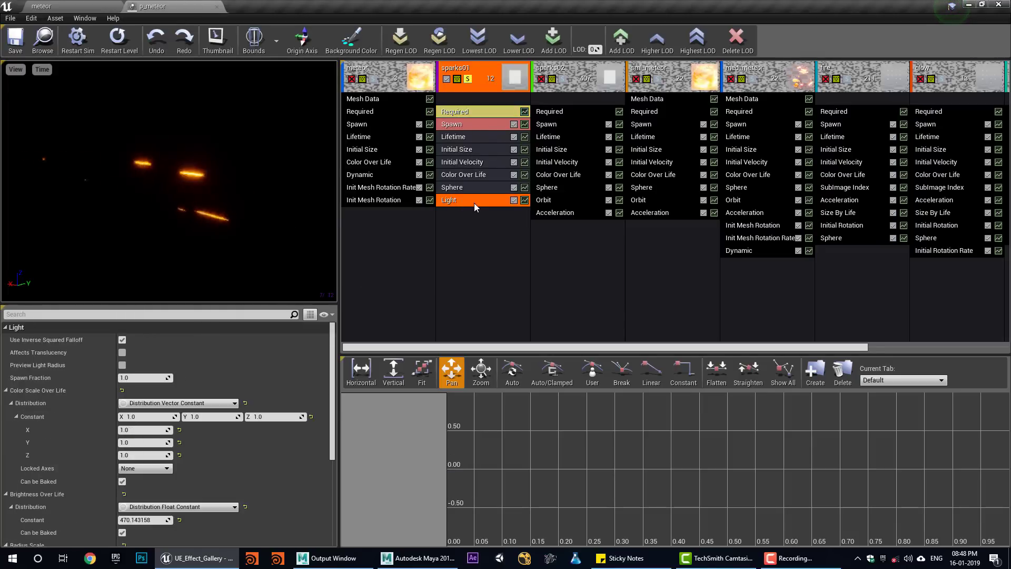
click(469, 81)
click(564, 81)
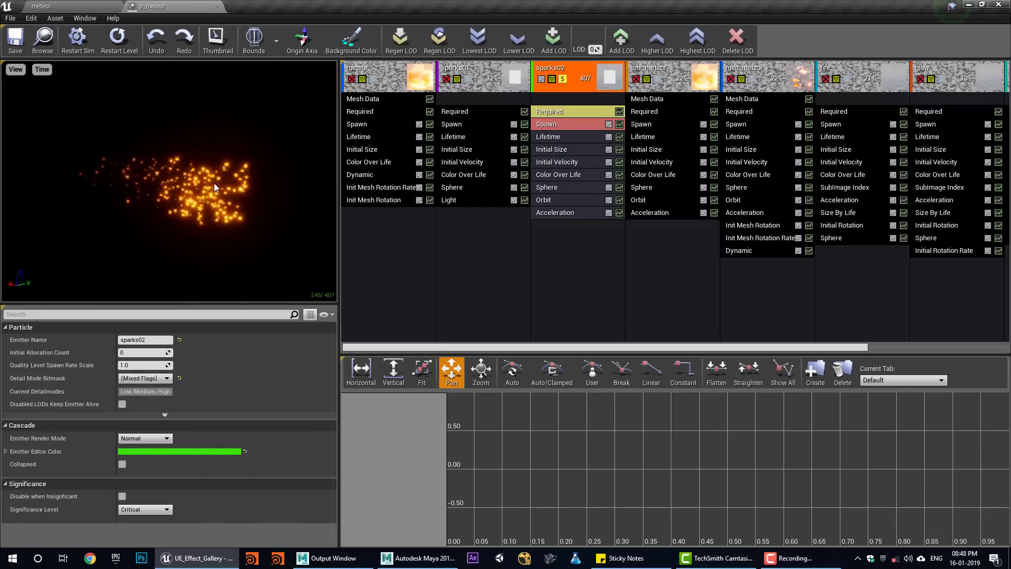
Review sparks02's Orbit, Sphere (outline toggled) and Acceleration settings, then solo sml_meteor.
click(571, 201)
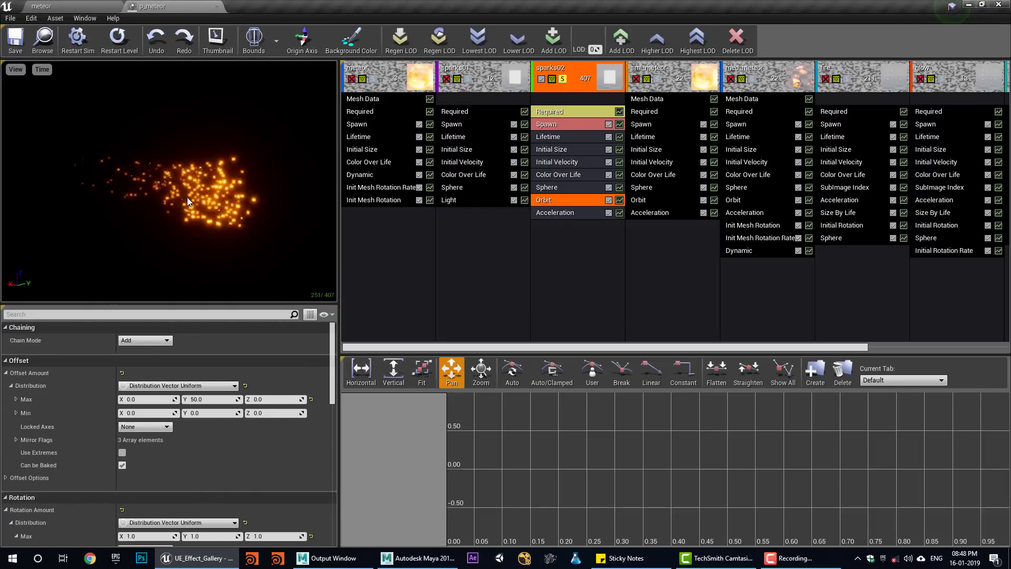
click(553, 189)
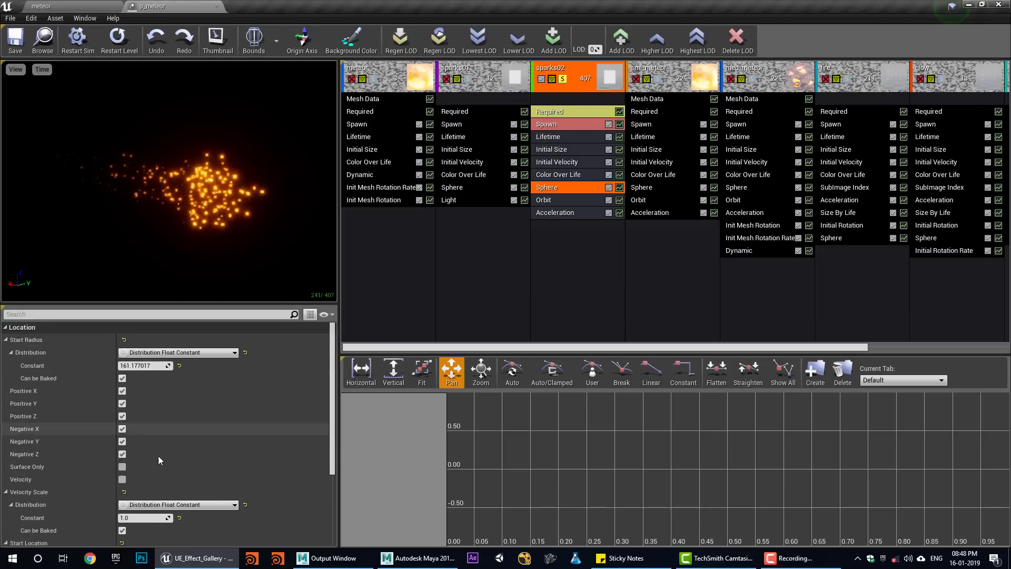
scroll(166, 478, down, 3)
click(121, 521)
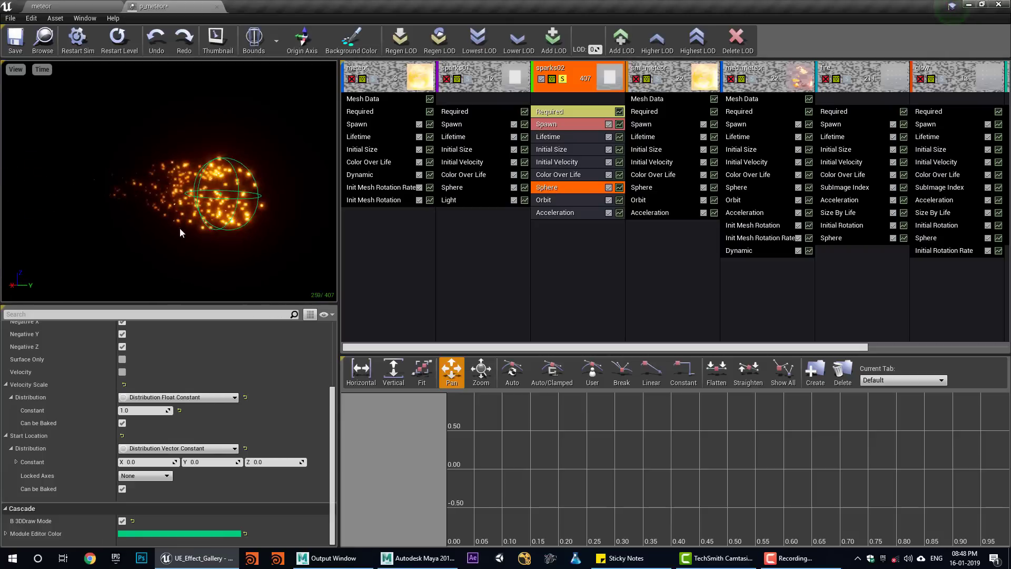
click(122, 521)
click(561, 213)
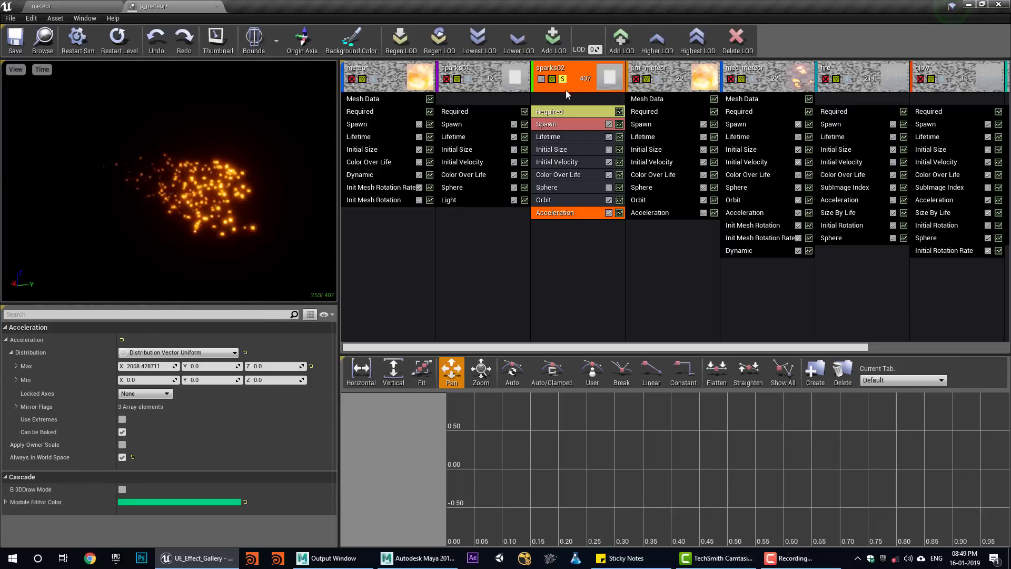
click(563, 78)
click(657, 79)
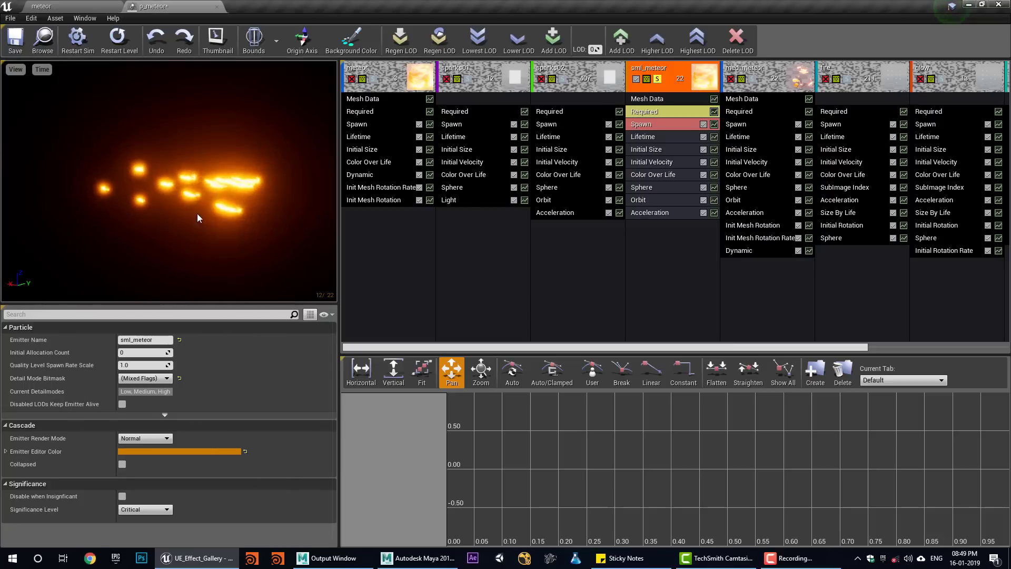
Inspect sml_meteor's mesh, material and general emitter properties.
click(649, 99)
click(663, 113)
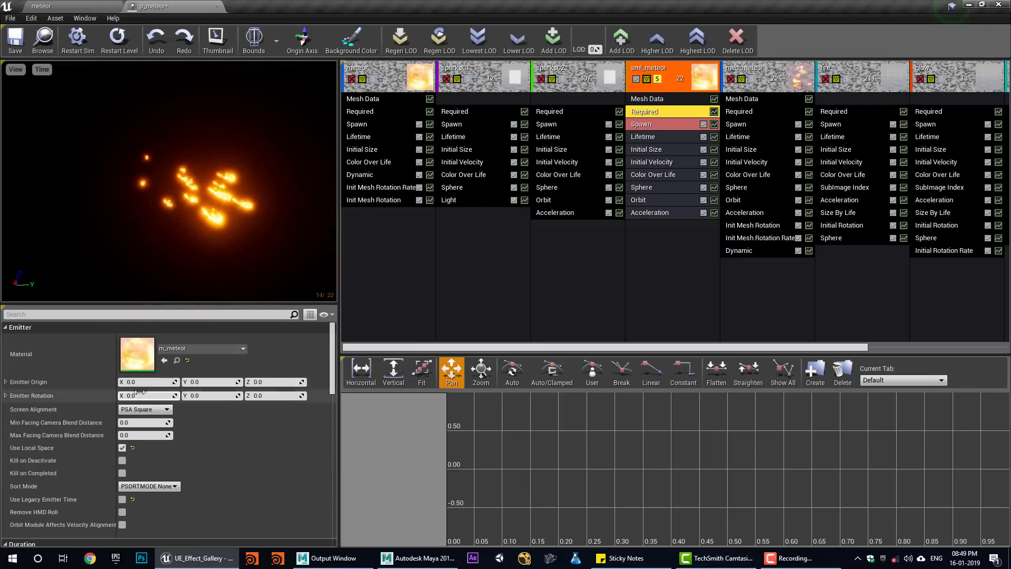
click(714, 87)
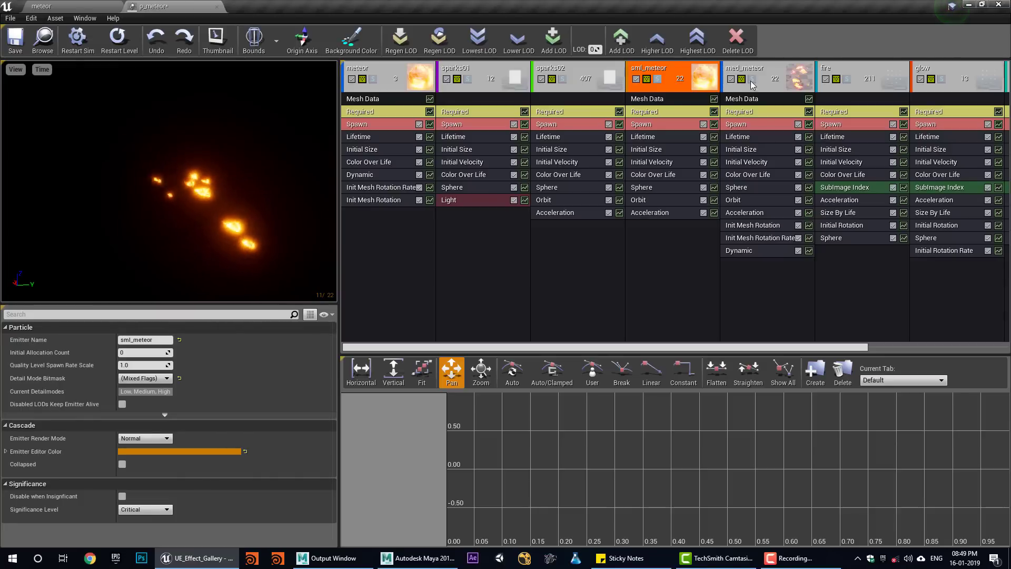
Solo med_meteor, review its Mesh Data and Required modules, and open m_meteor1.
click(751, 79)
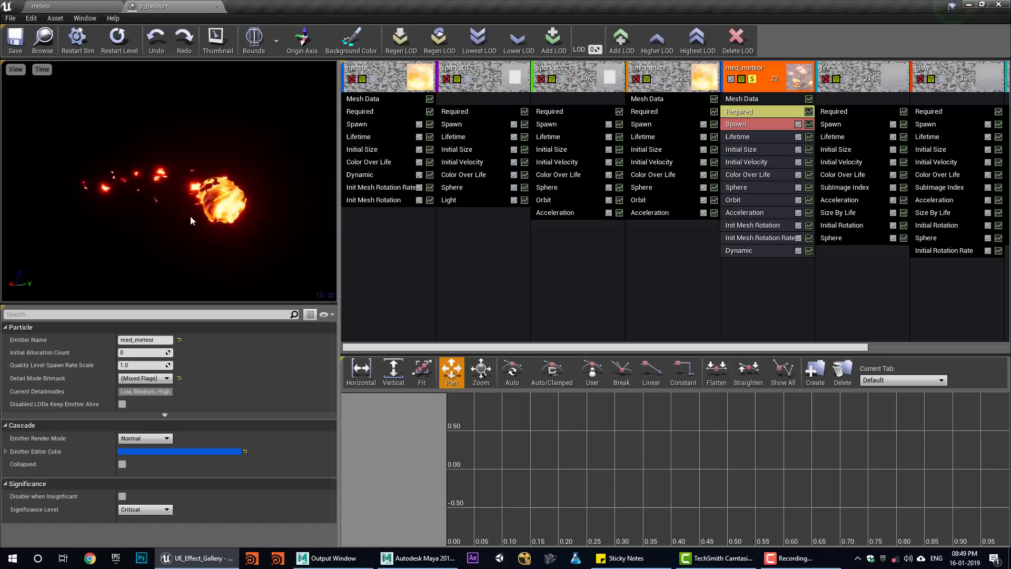
click(741, 99)
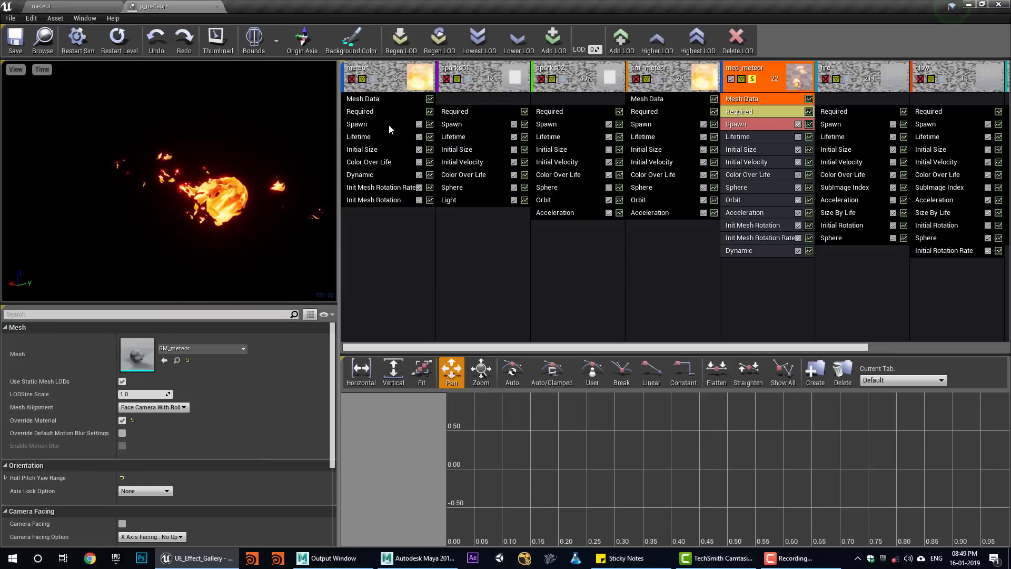
click(749, 113)
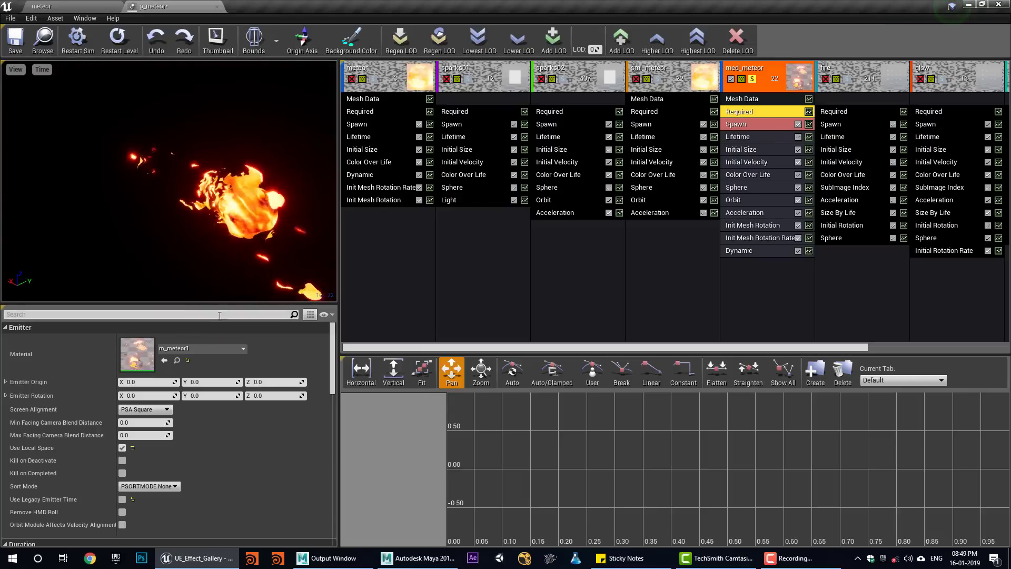
double_click(136, 355)
scroll(430, 204, down, 3)
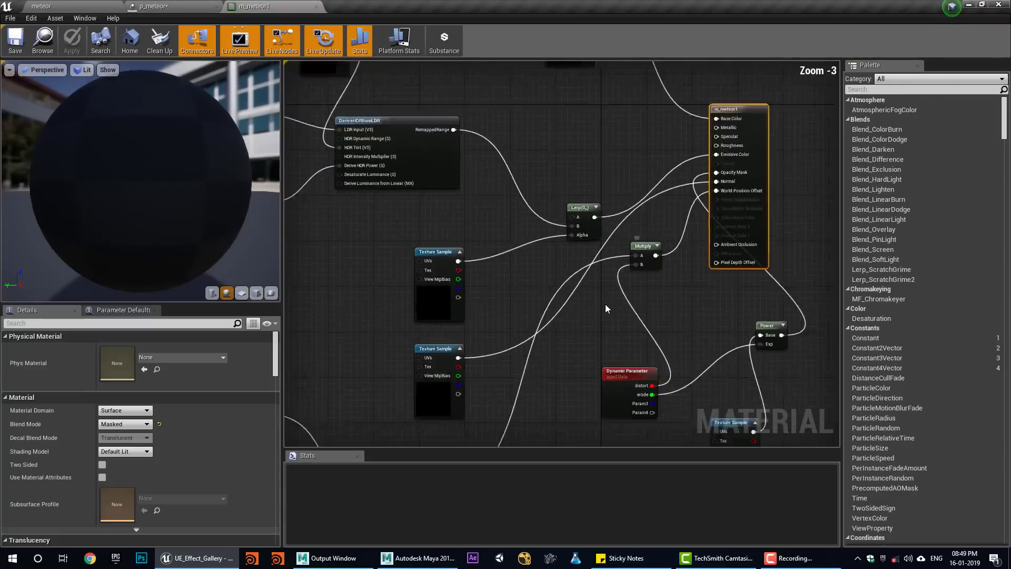
scroll(430, 204, down, 2)
scroll(464, 198, up, 1)
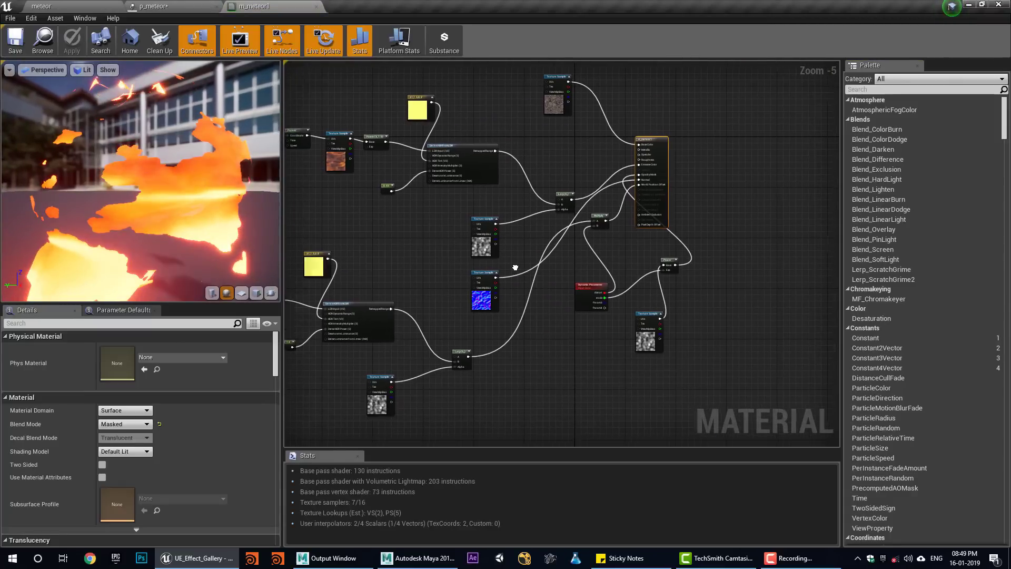
scroll(515, 266, up, 1)
scroll(505, 260, up, 1)
Rearrange the Dynamic Parameter, Texture Sample and Power nodes in the m_meteor1 graph.
right_drag(504, 260, 503, 422)
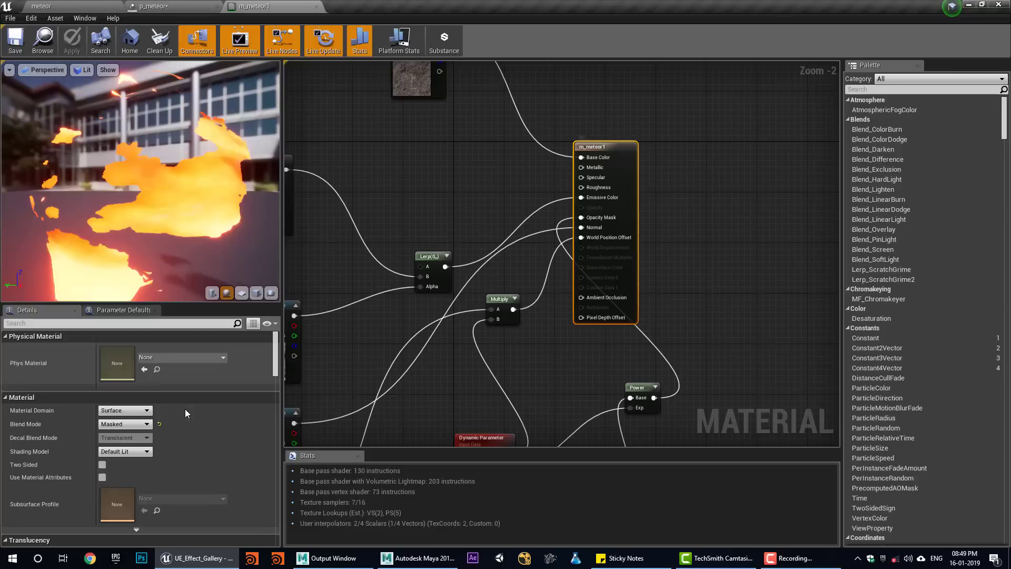
right_drag(553, 379, 530, 241)
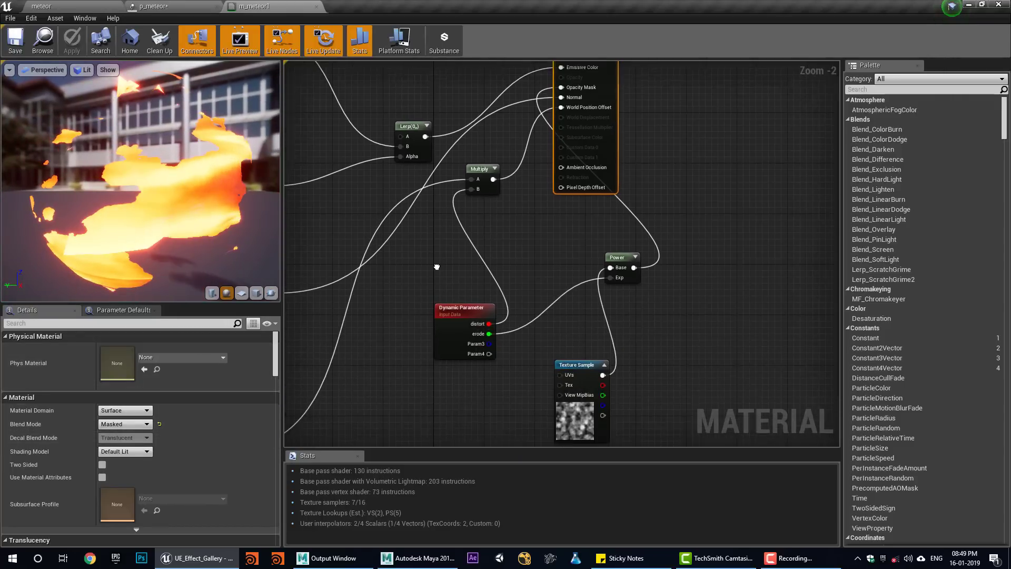
click(565, 421)
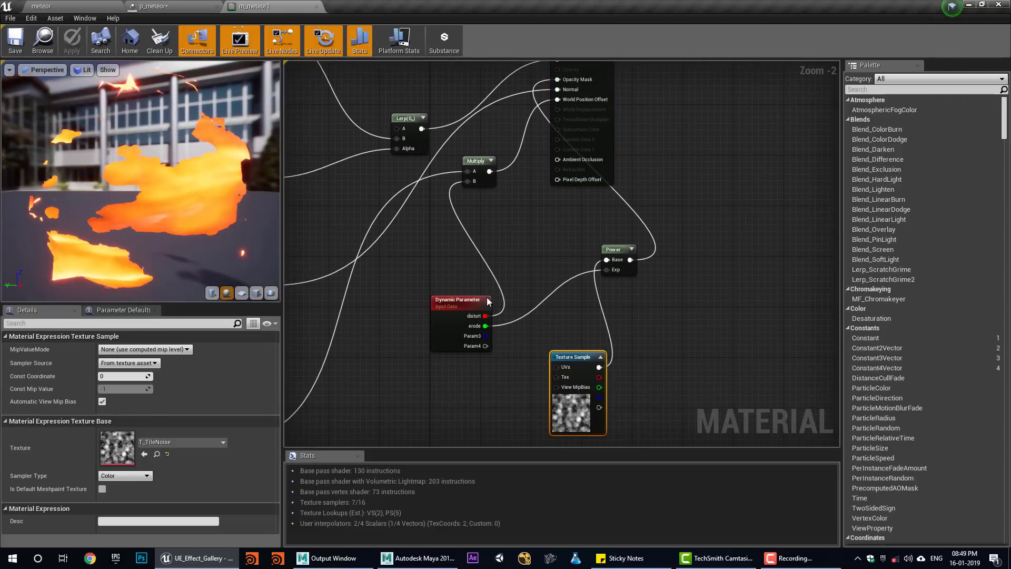
drag(486, 298, 466, 299)
drag(563, 418, 531, 419)
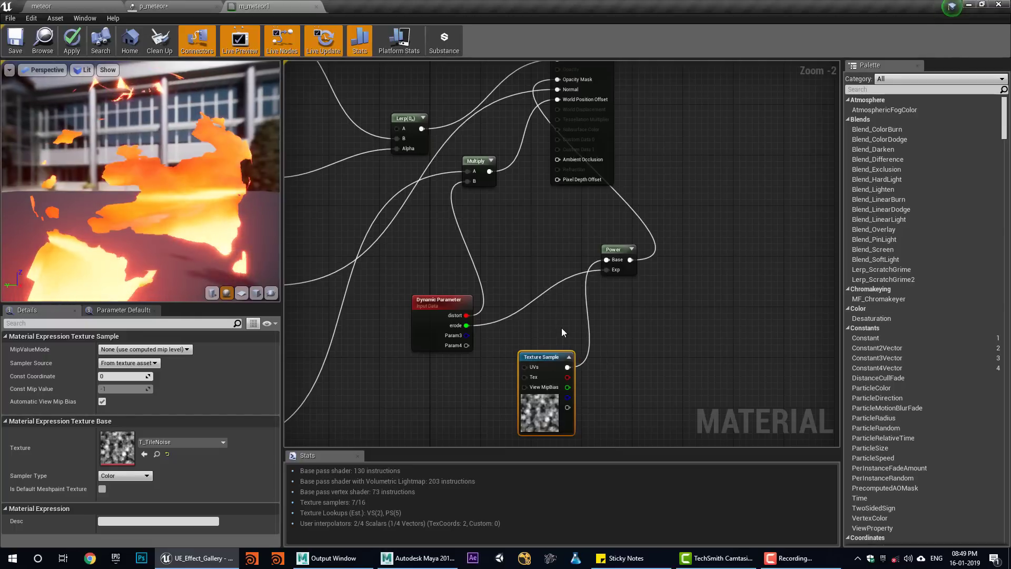
drag(613, 252, 539, 258)
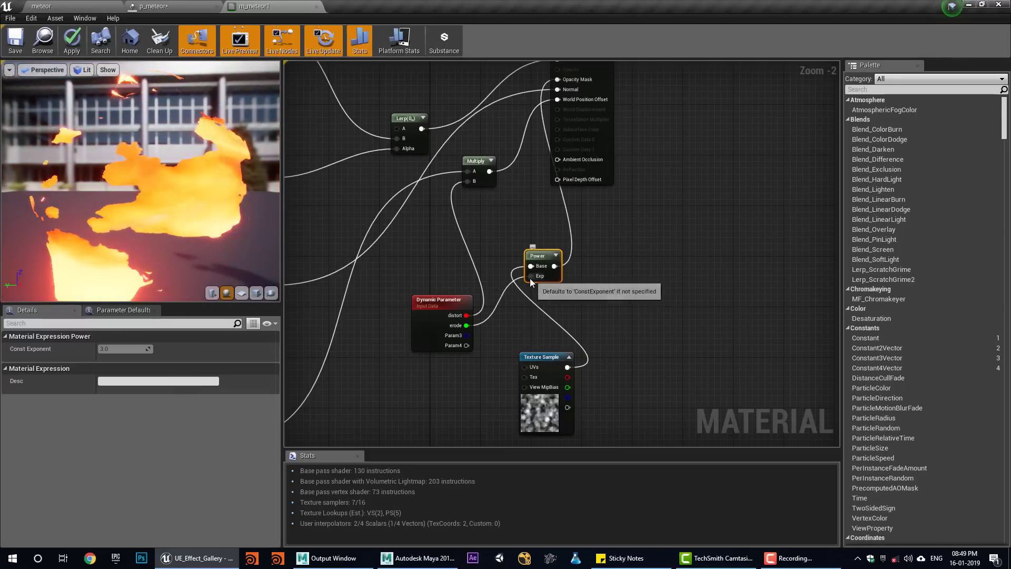
right_drag(524, 312, 551, 333)
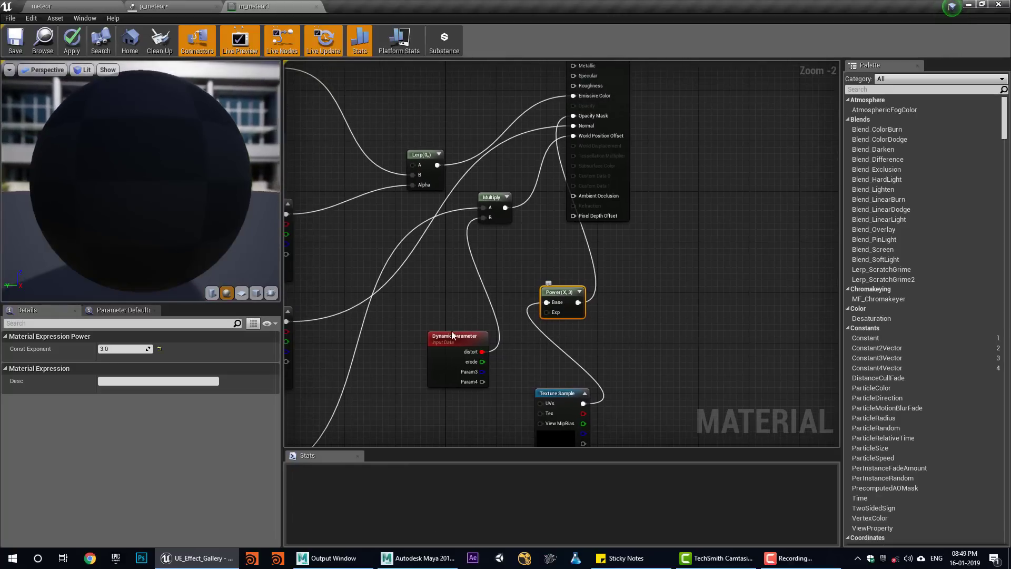
Try Power exponent values 1, 0 and about 0.5 while checking the preview sphere.
click(123, 349)
text(1)
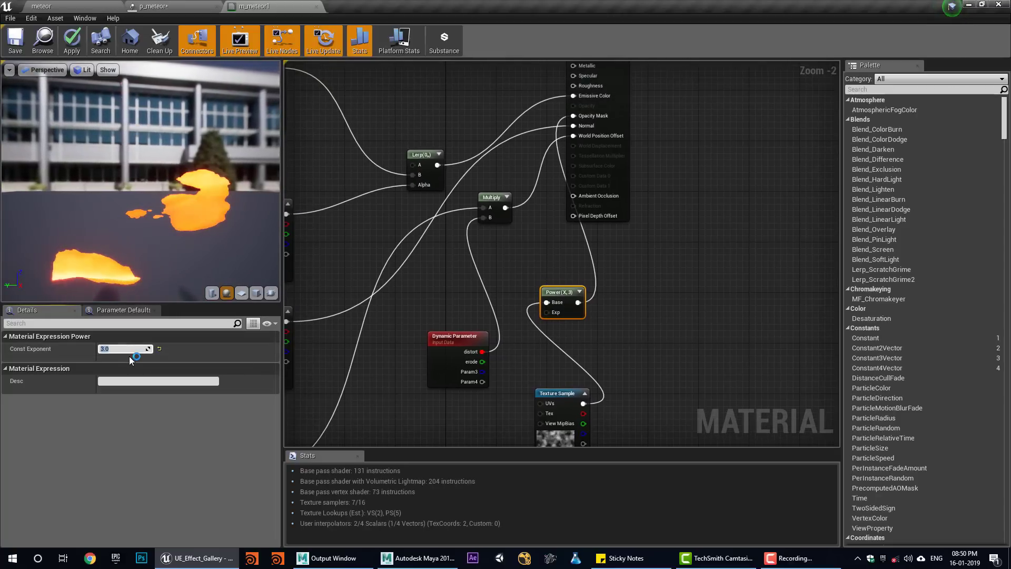
key(Return)
drag(210, 202, 158, 236)
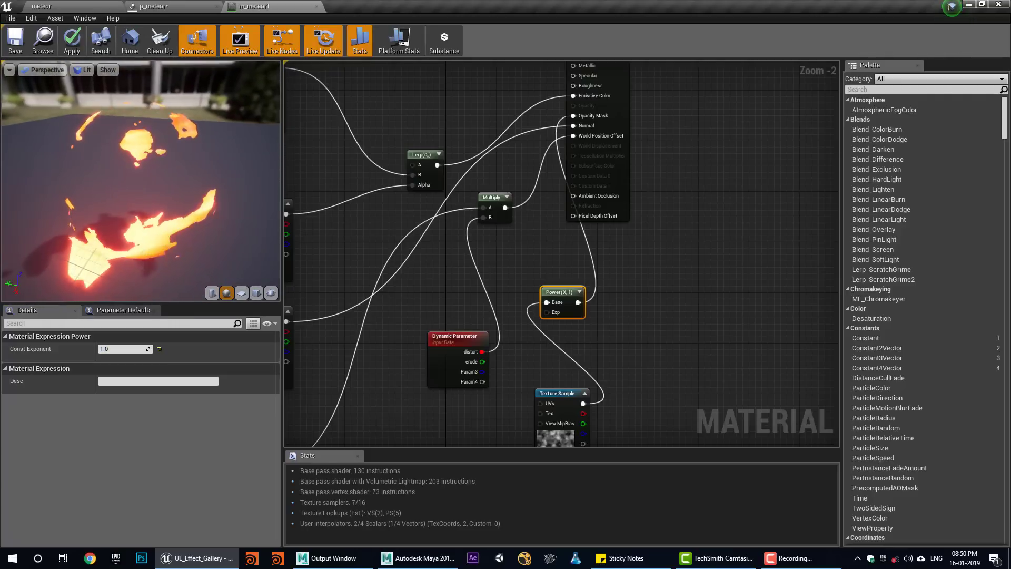
click(123, 349)
text(0)
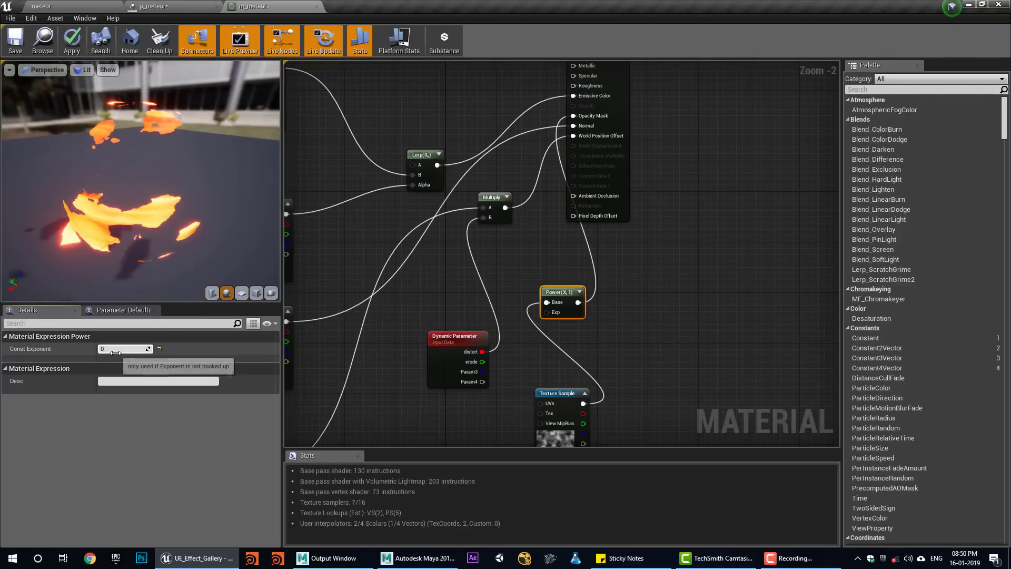
key(Return)
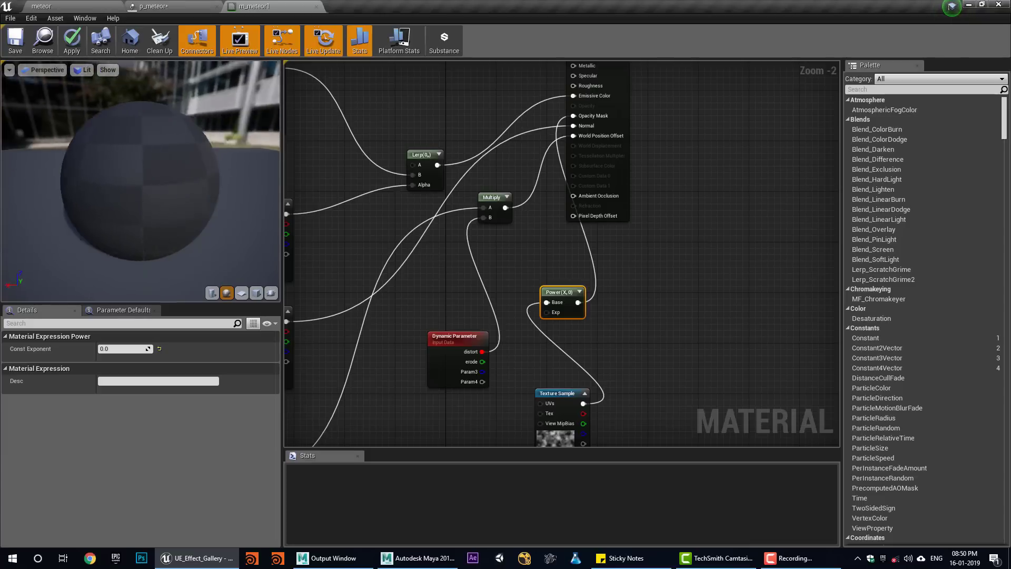
drag(182, 207, 208, 153)
drag(119, 349, 138, 348)
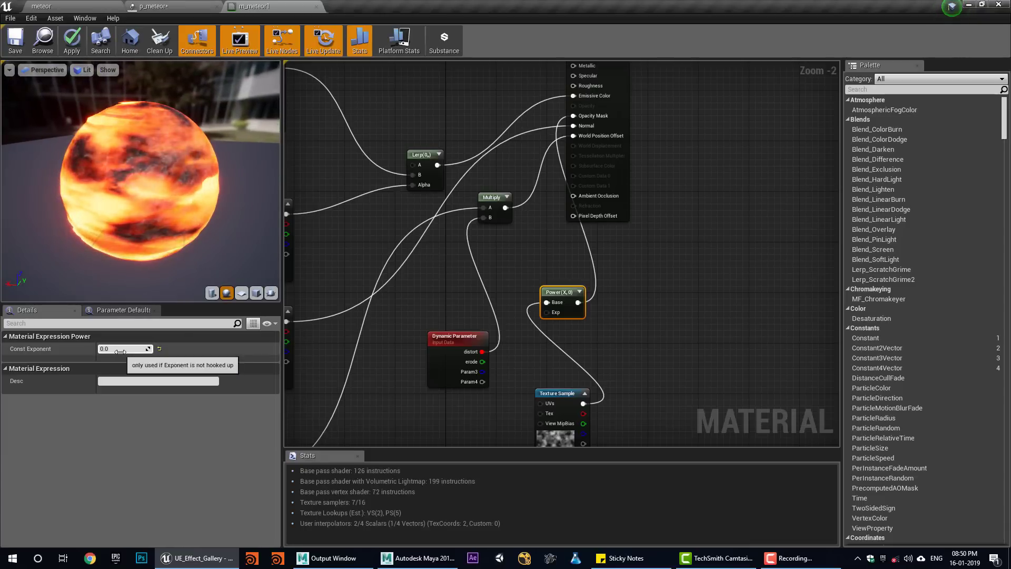
drag(158, 202, 146, 198)
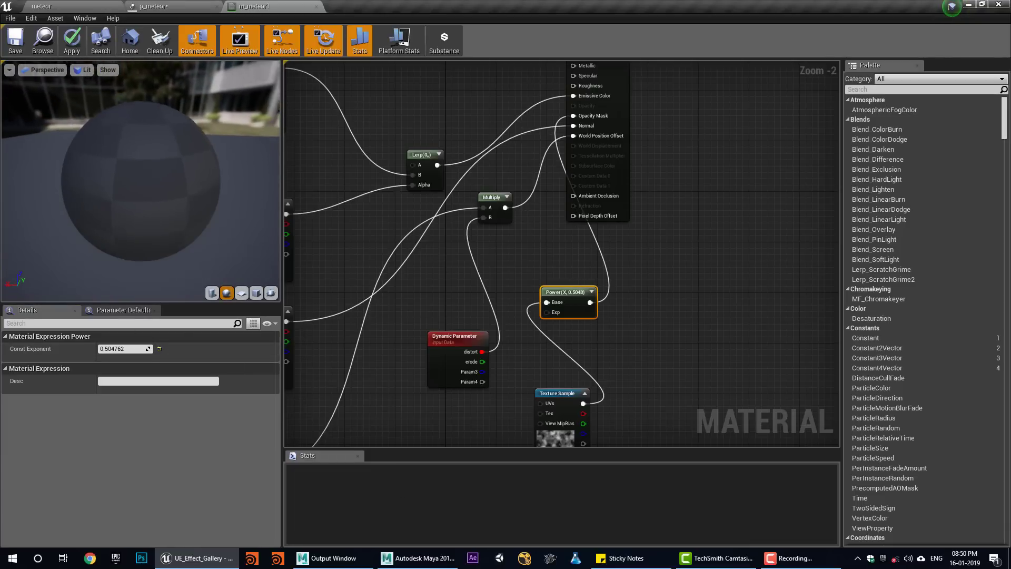
Wire the Dynamic Parameter's erode output into the Power node's Exp pin and apply.
right_drag(606, 403, 599, 329)
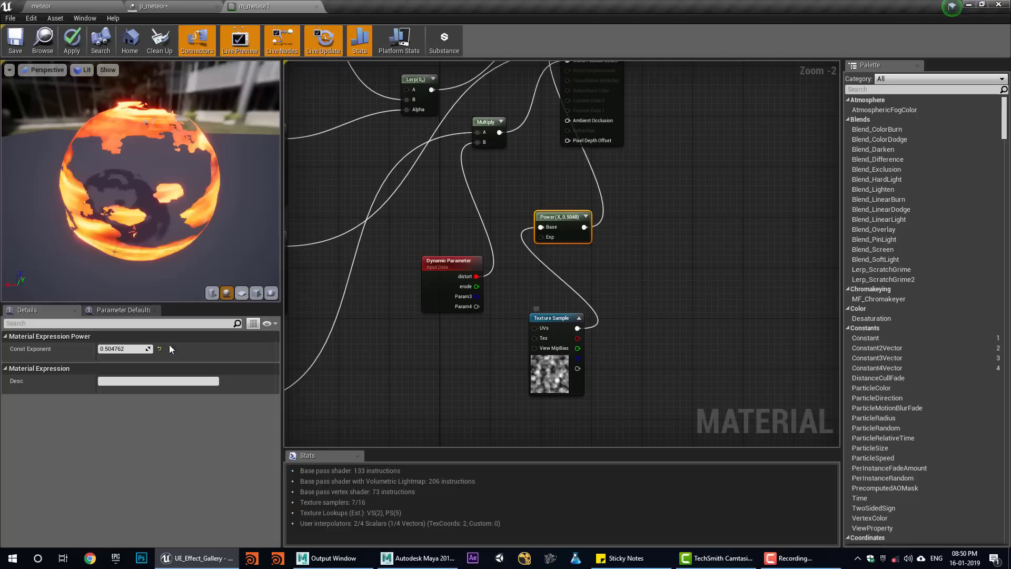
drag(476, 286, 543, 239)
click(454, 288)
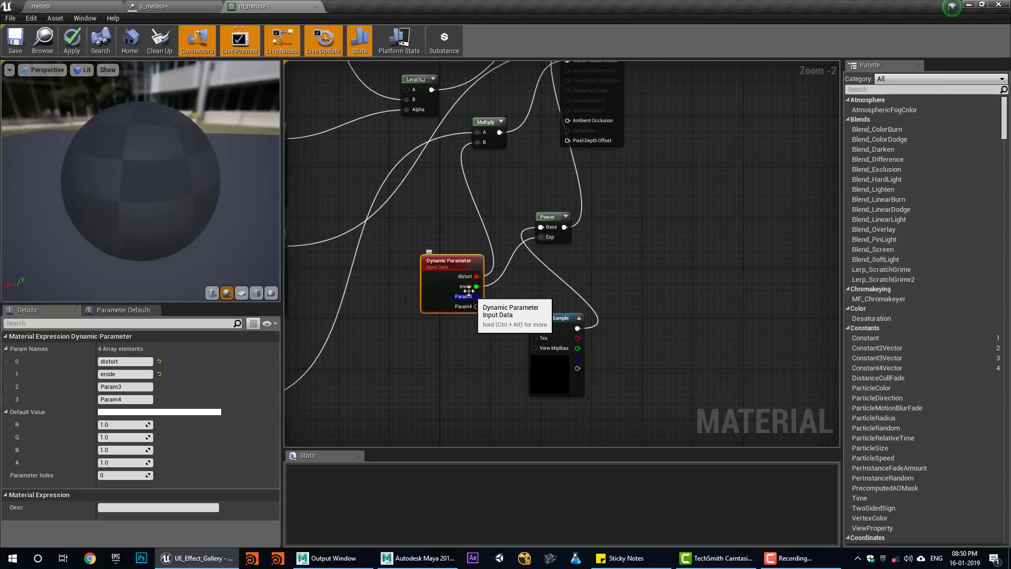
click(99, 373)
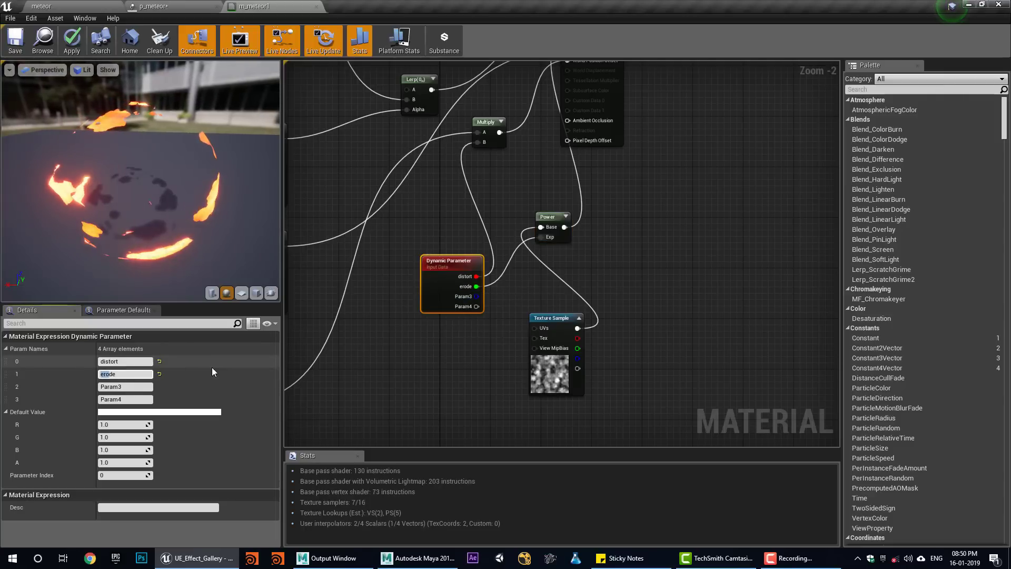
Save and close m_meteor1, review med_meteor's erode Constant Curve, then solo the fire emitter.
click(315, 5)
click(585, 311)
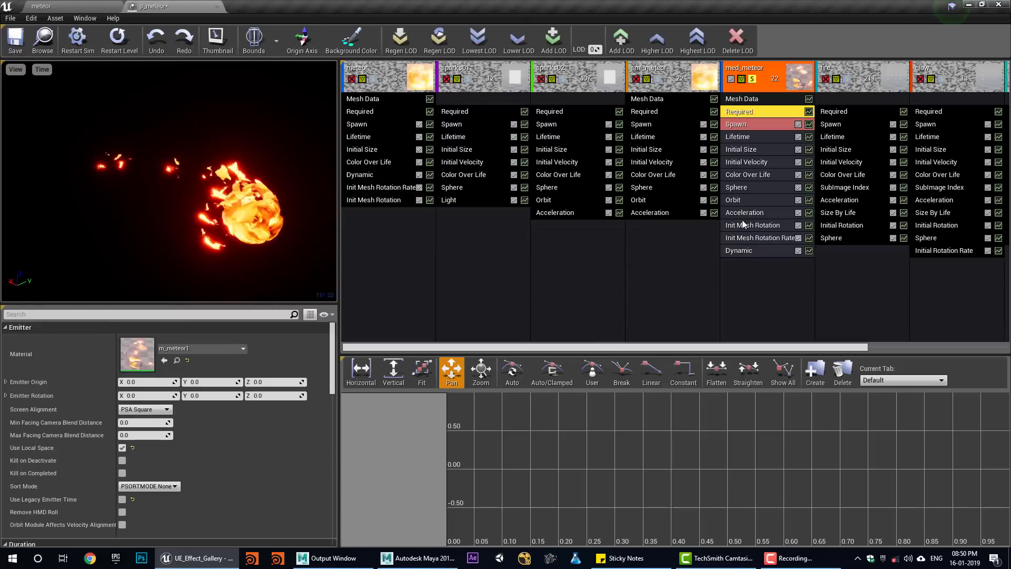
click(738, 250)
scroll(170, 390, down, 3)
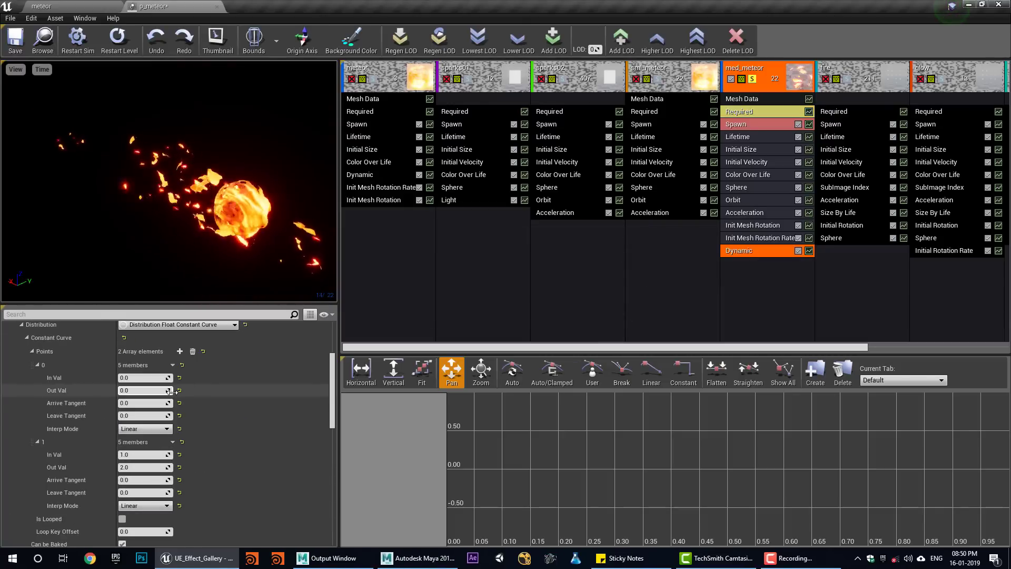
scroll(170, 391, down, 3)
scroll(184, 408, down, 2)
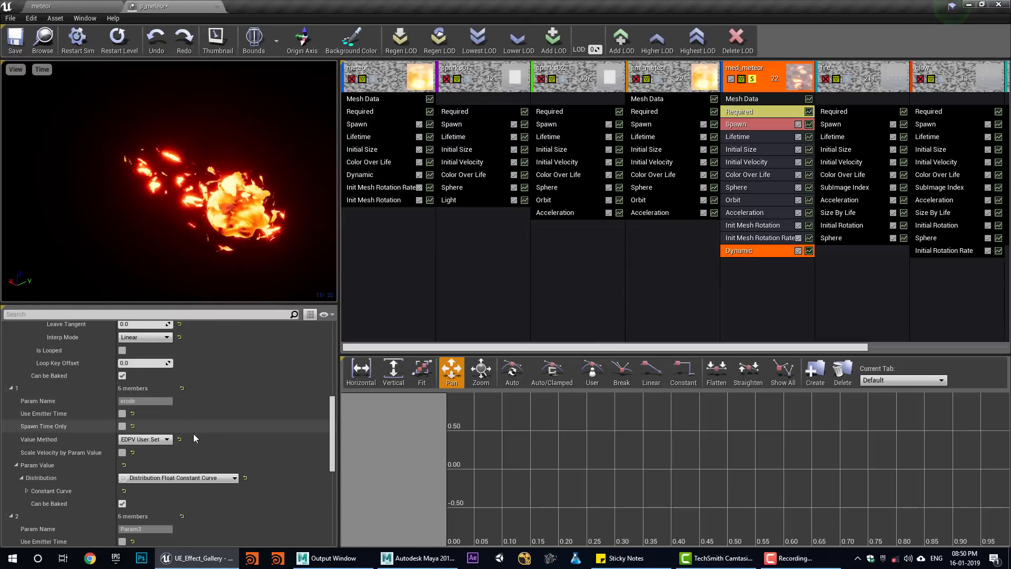
scroll(194, 437, down, 2)
click(27, 423)
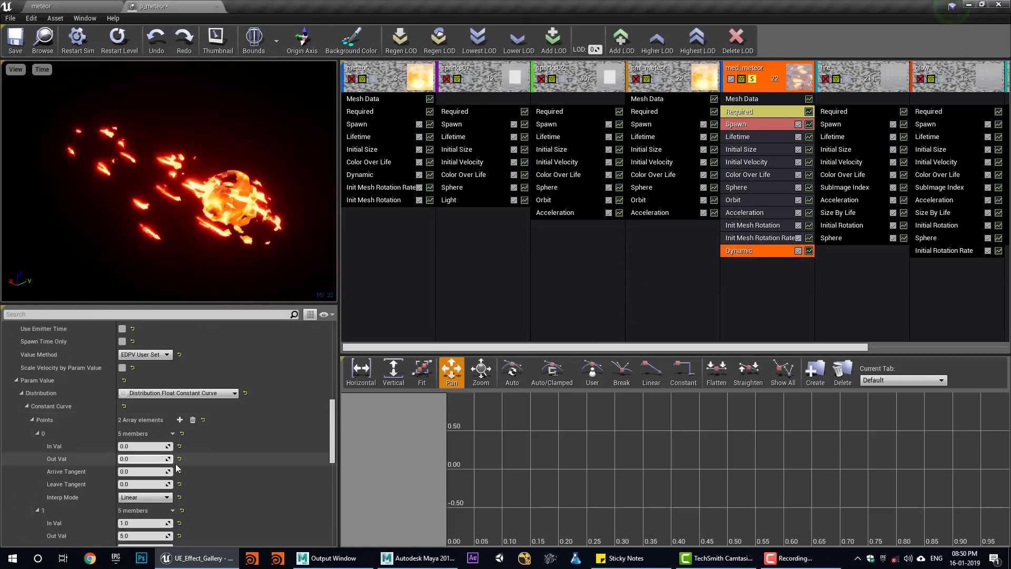
scroll(95, 419, down, 2)
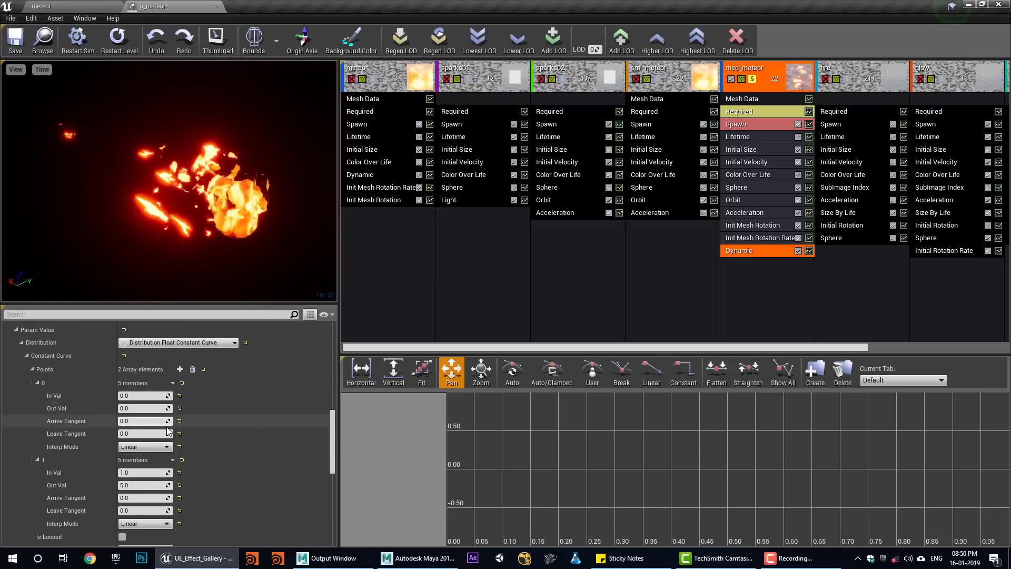
scroll(153, 426, down, 1)
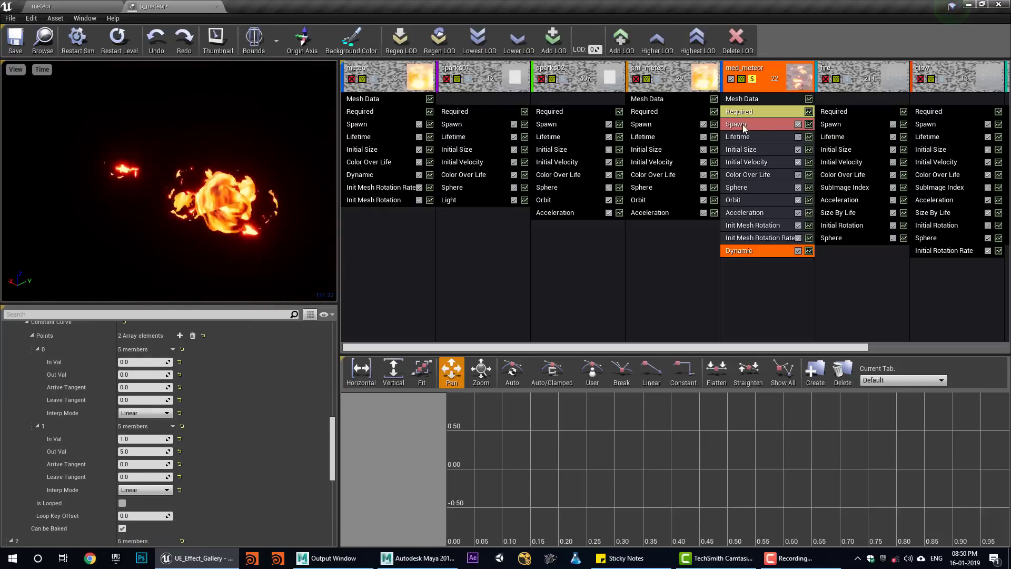
click(752, 80)
click(847, 79)
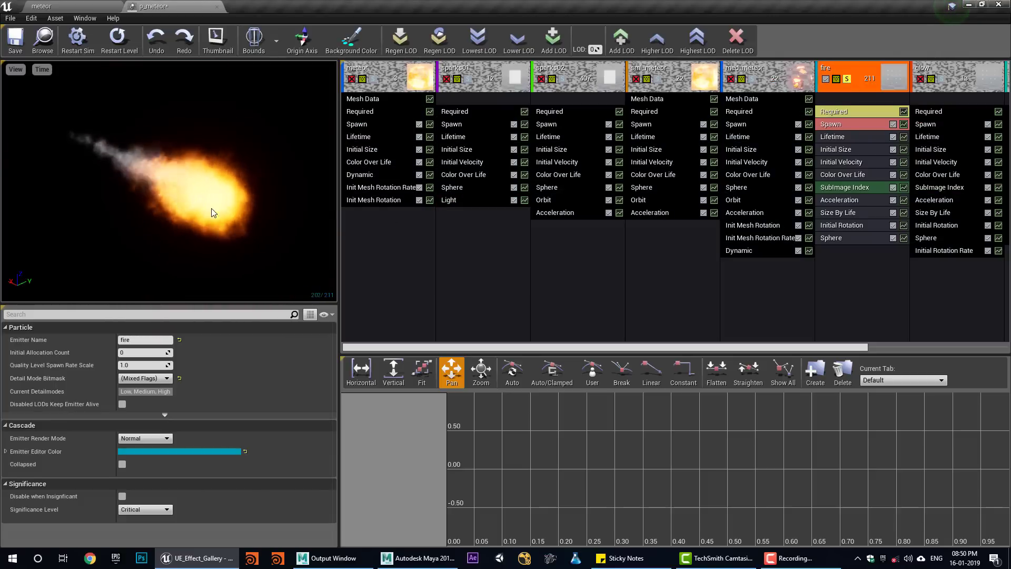
Open the fire emitter's m_smoke01 material and its t_smoke_subUV_4x4_01 texture.
click(848, 113)
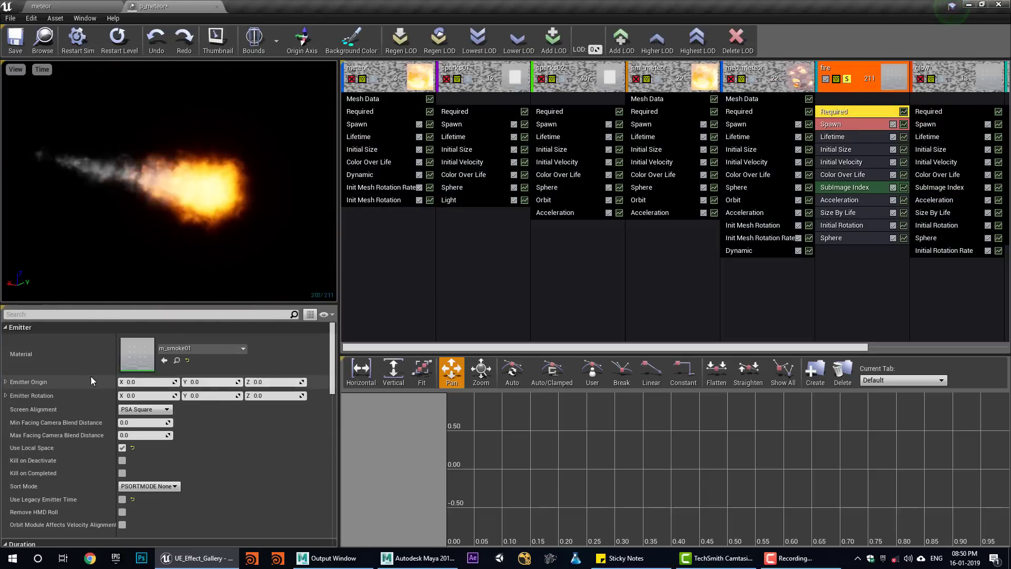
double_click(143, 357)
scroll(584, 253, down, 2)
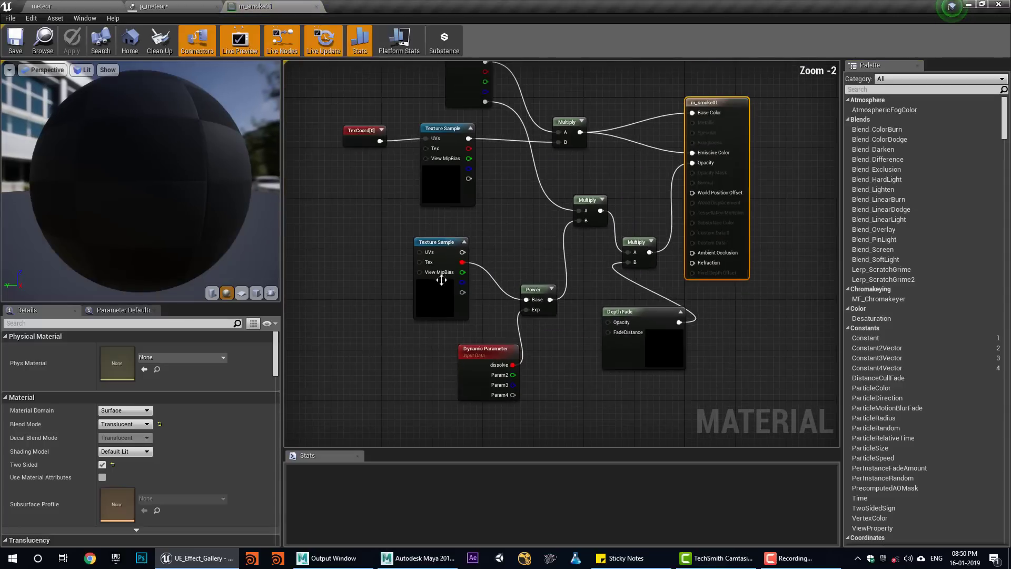
double_click(443, 304)
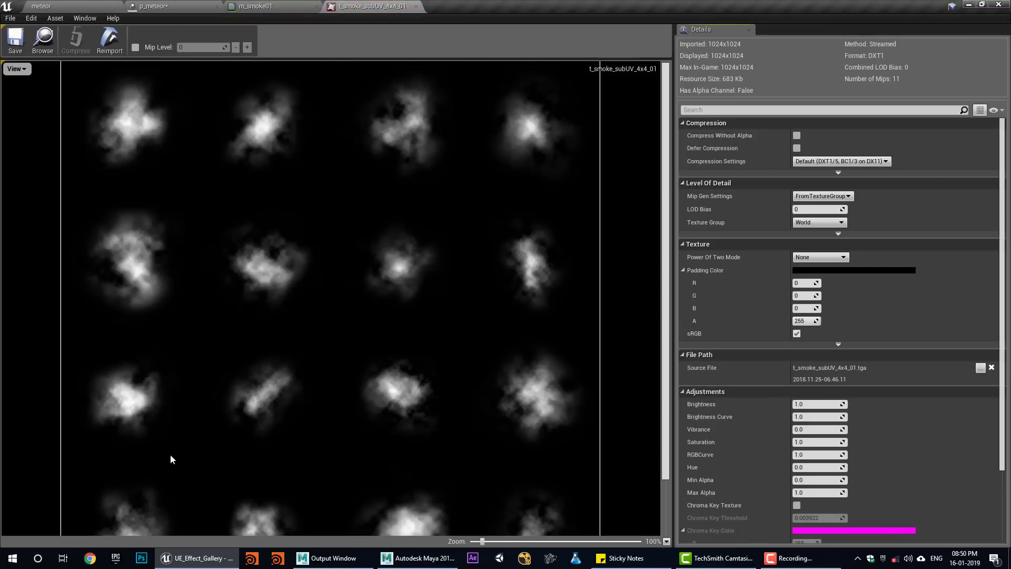
scroll(283, 396, down, 1)
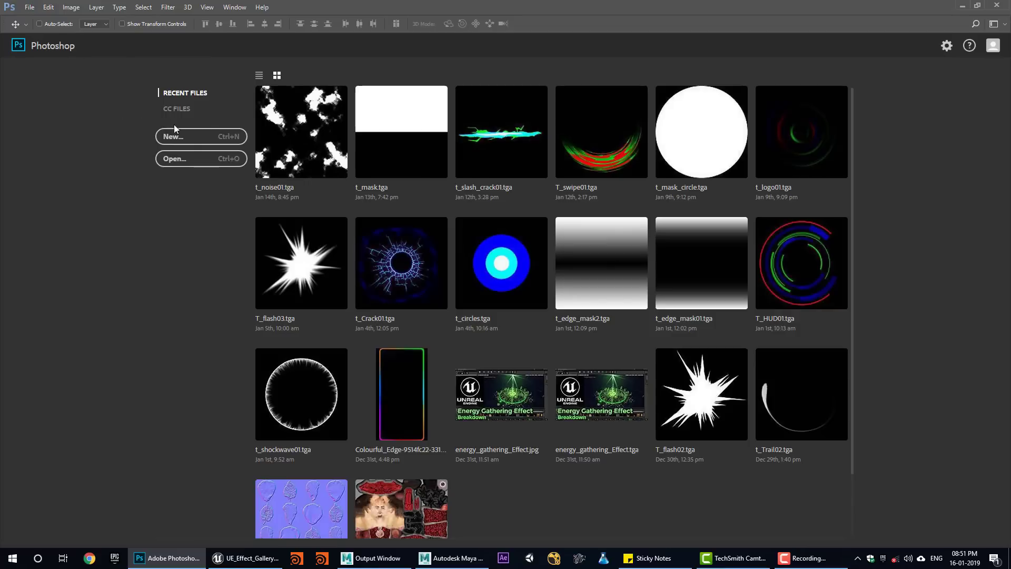
Create a new Photoshop document and resize it to 1024×1024.
click(190, 141)
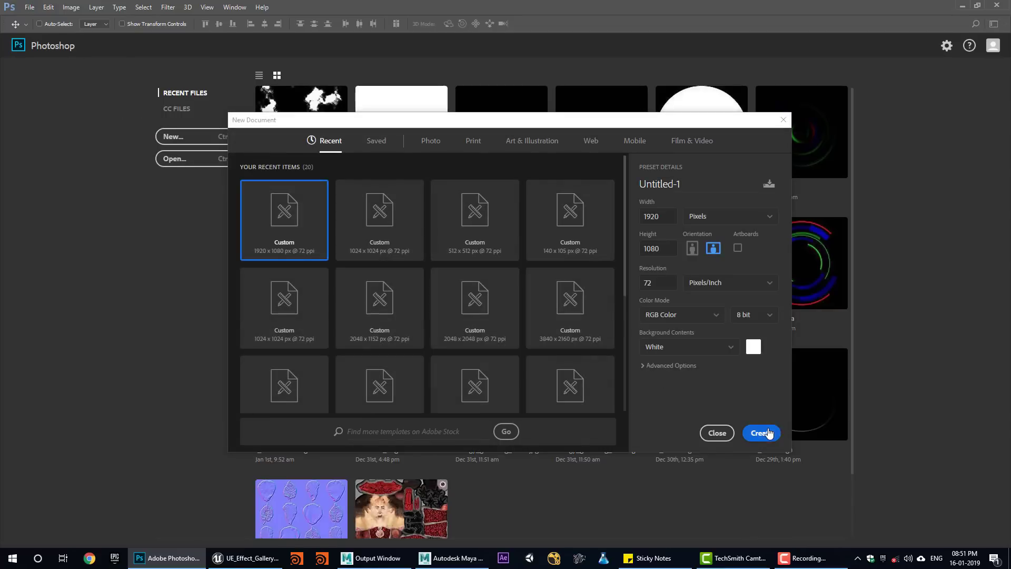
double_click(293, 219)
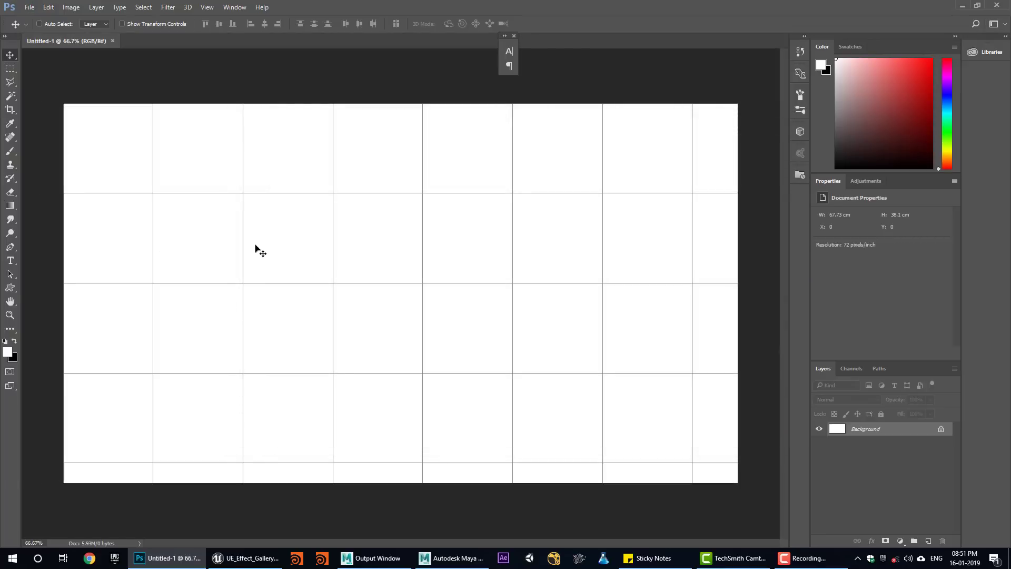
key(ctrl+alt+i)
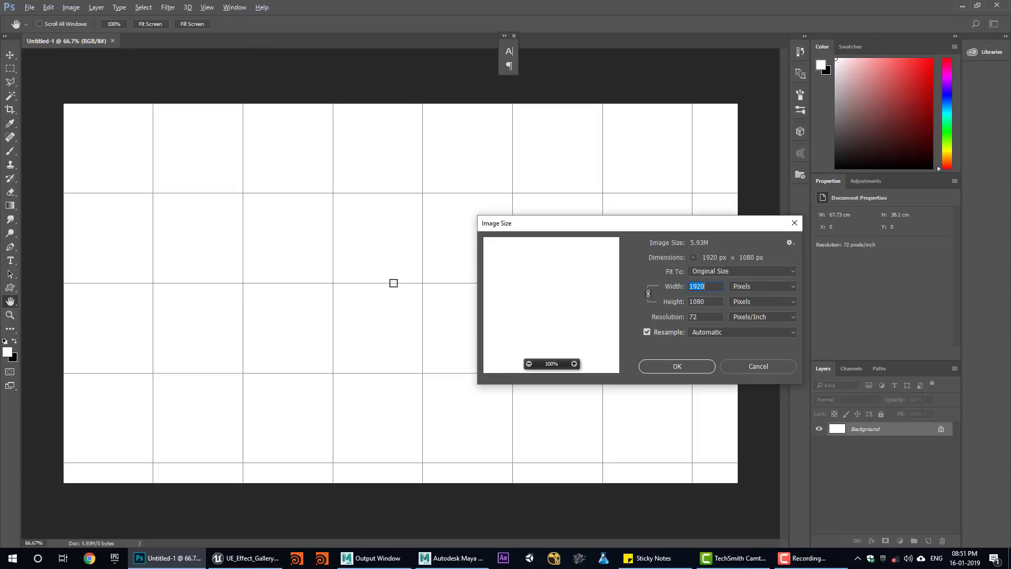
text(1024)
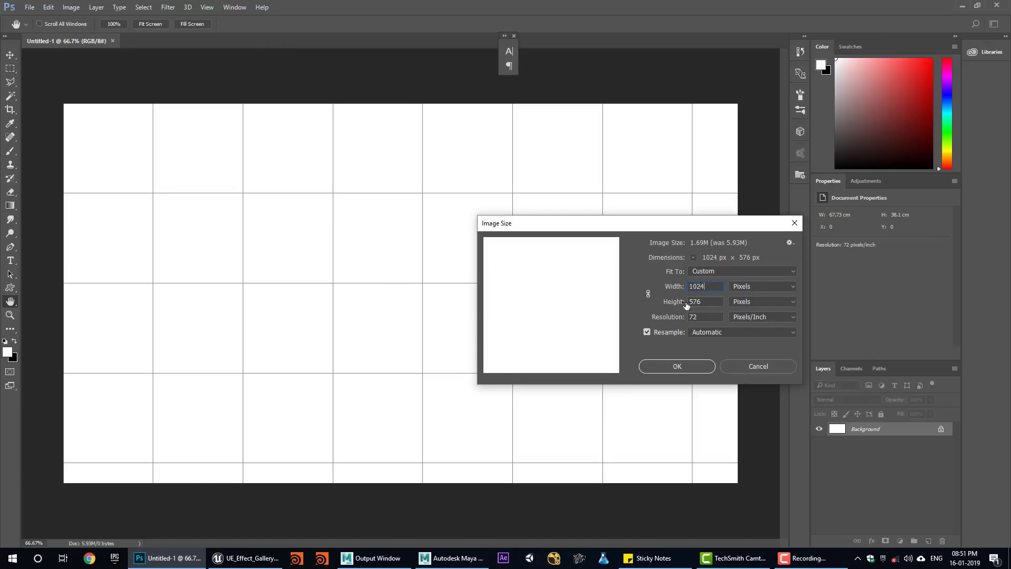
double_click(704, 303)
text(1024)
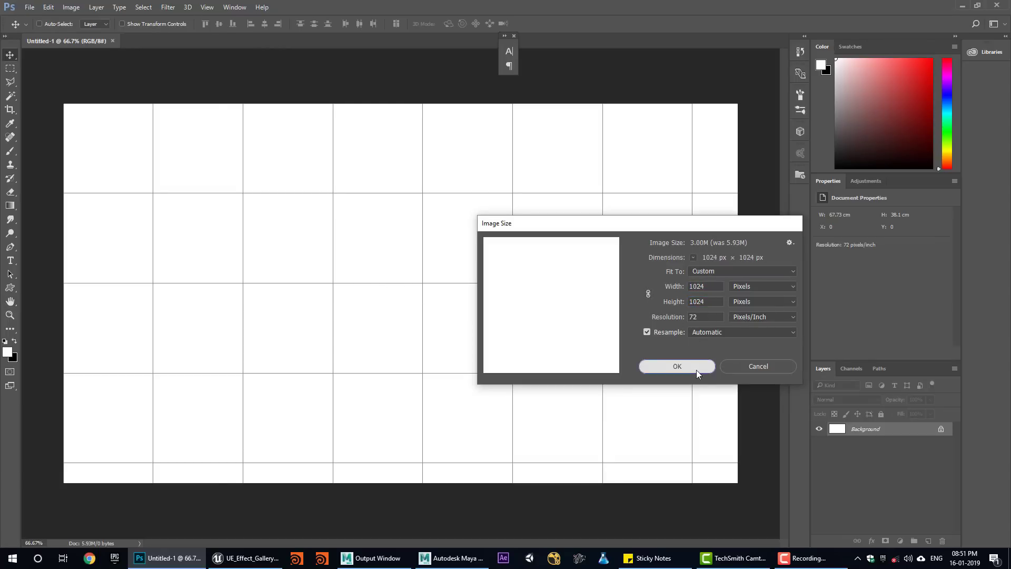
click(696, 368)
Render clouds and copy a feathered elliptical cloud selection onto a new layer.
click(168, 10)
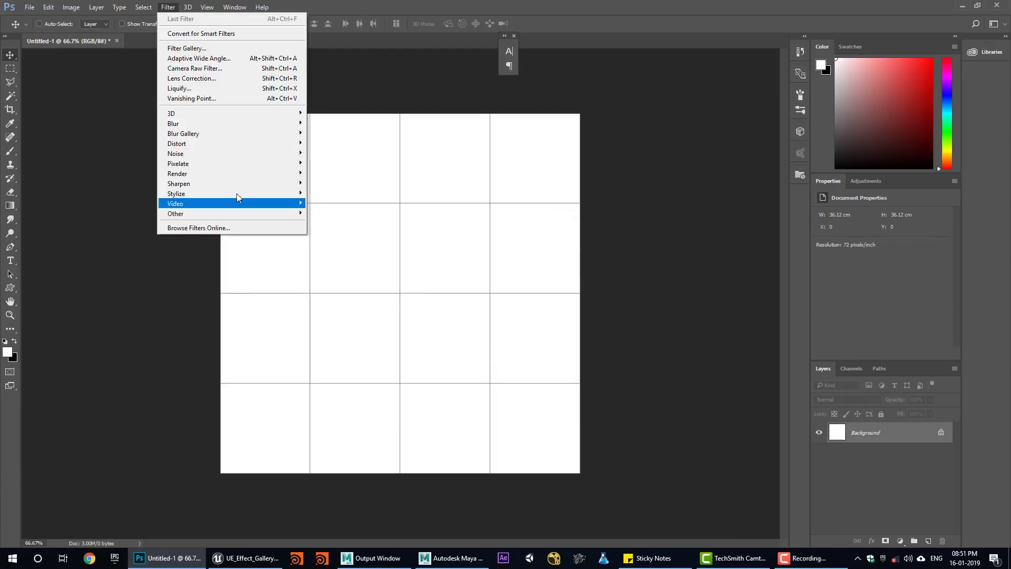
click(332, 208)
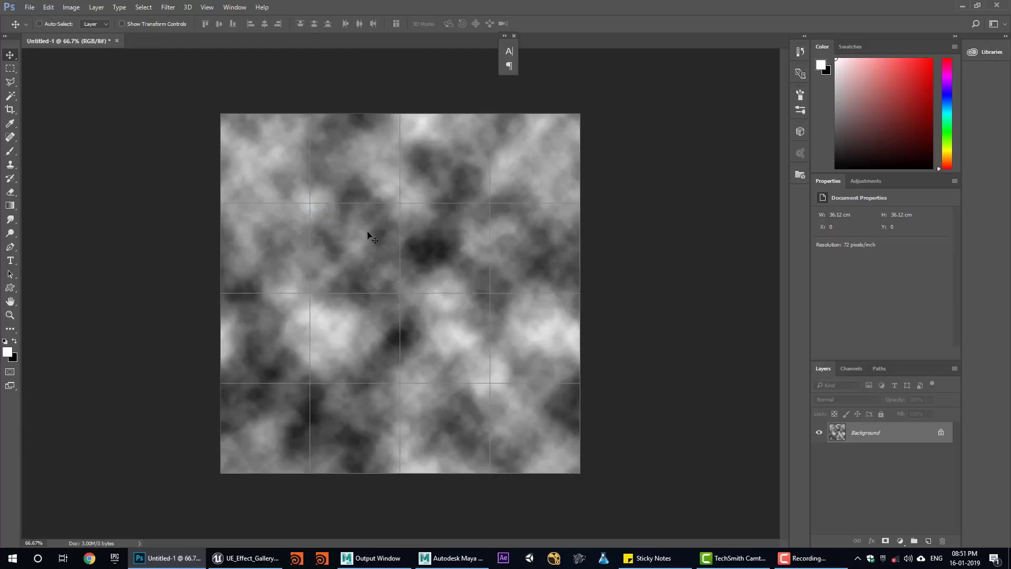
click(11, 70)
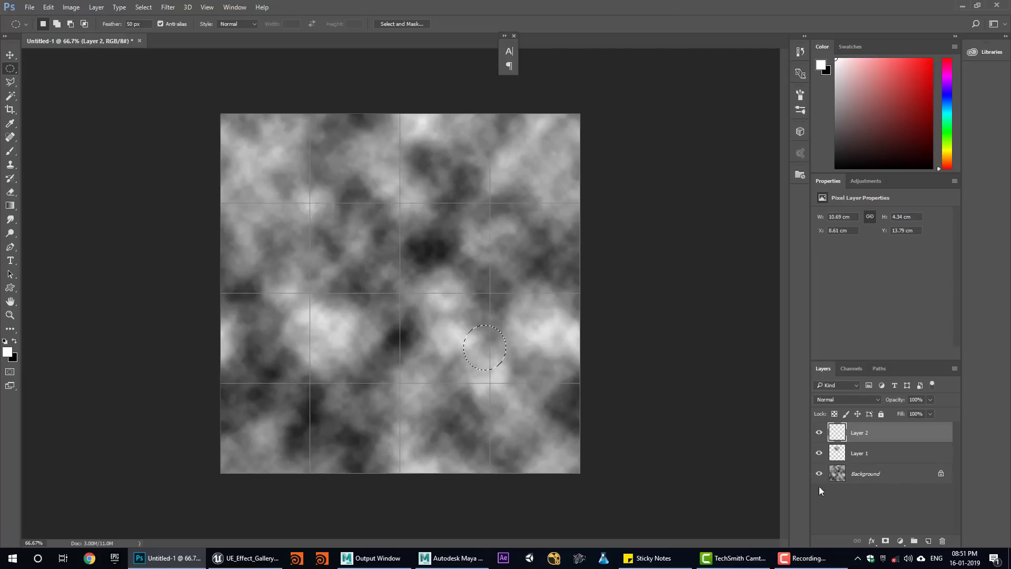
key(ctrl+j)
click(508, 211)
Fill the Background layer black and reposition the cloud blobs on Layers 1 and 4.
click(872, 473)
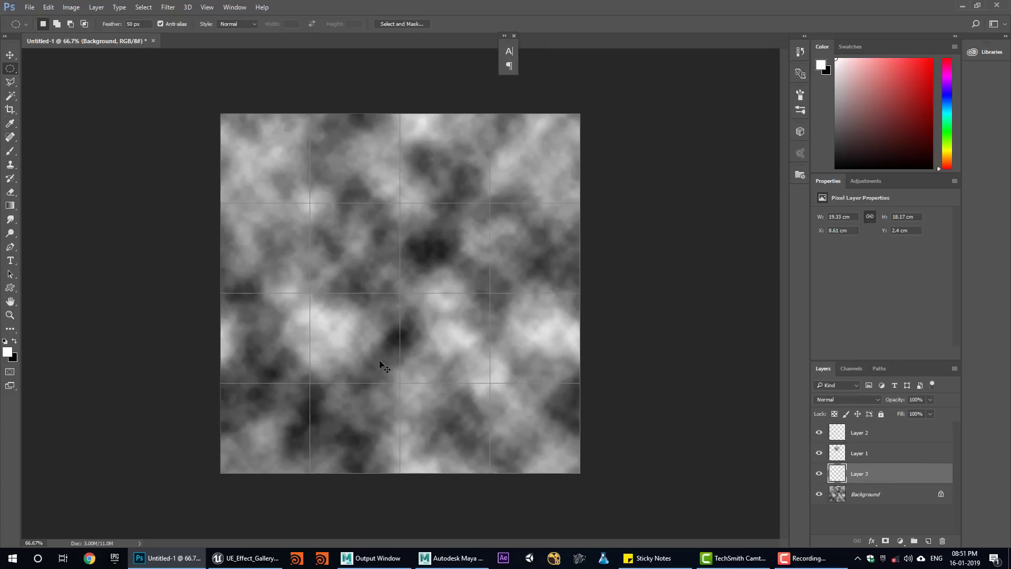
click(887, 493)
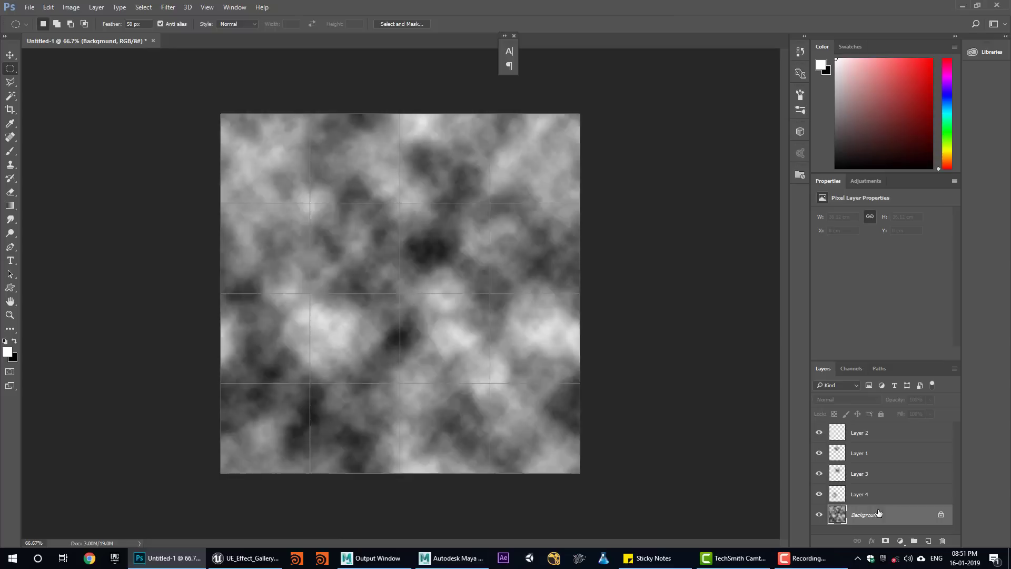
key(ctrl+BackSpace)
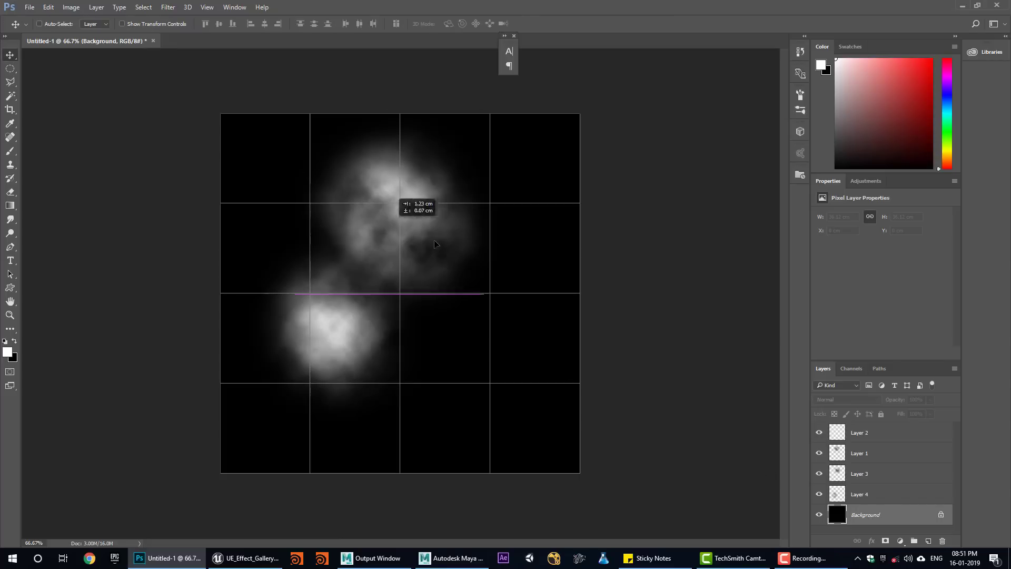
drag(436, 244, 414, 244)
click(510, 211)
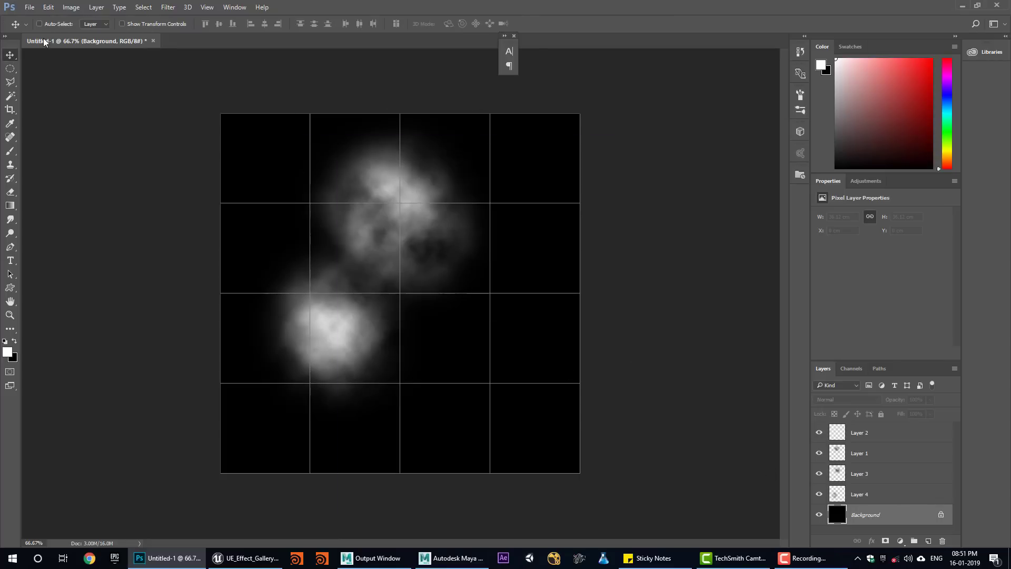
drag(401, 210, 520, 384)
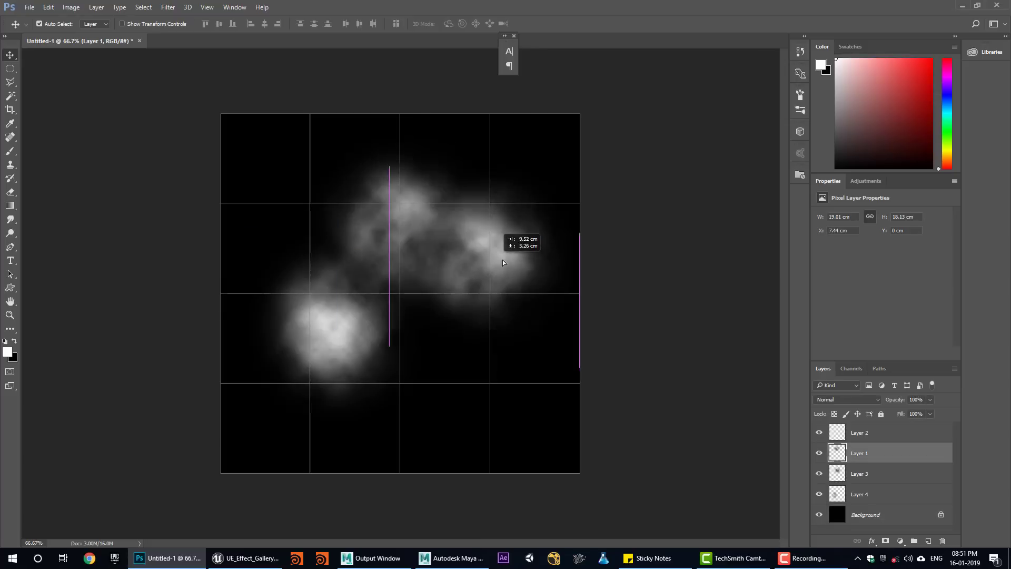
drag(361, 344, 275, 332)
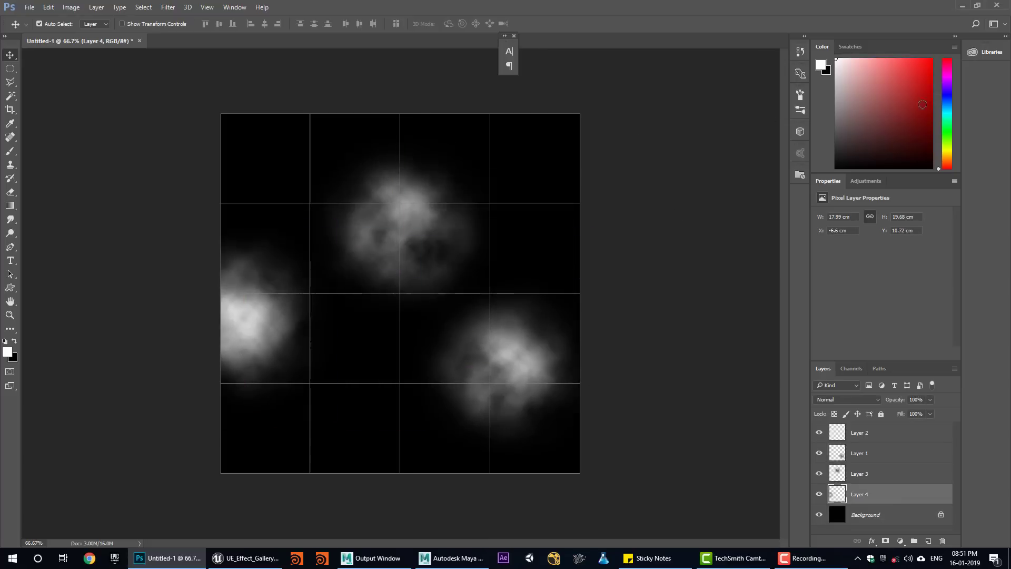
Quit Photoshop without saving and close Unreal's smoke texture and material tabs.
key(ctrl+q)
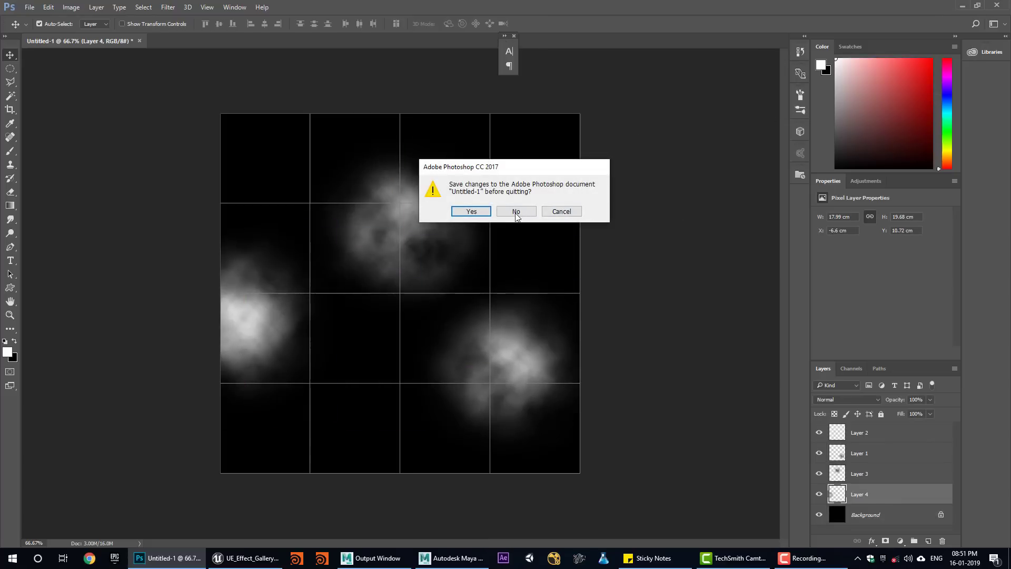
click(516, 212)
click(414, 7)
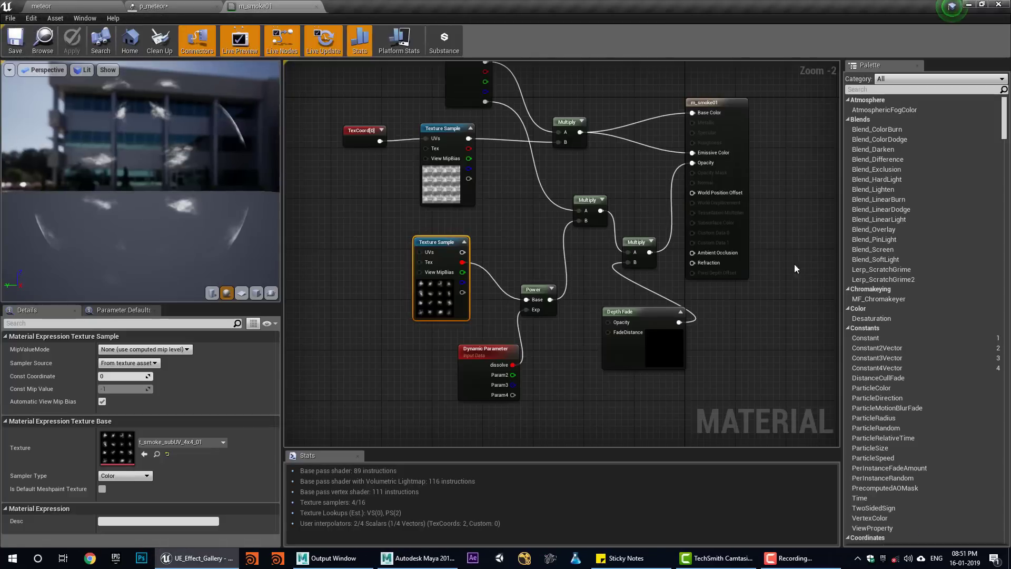
right_drag(490, 188, 476, 254)
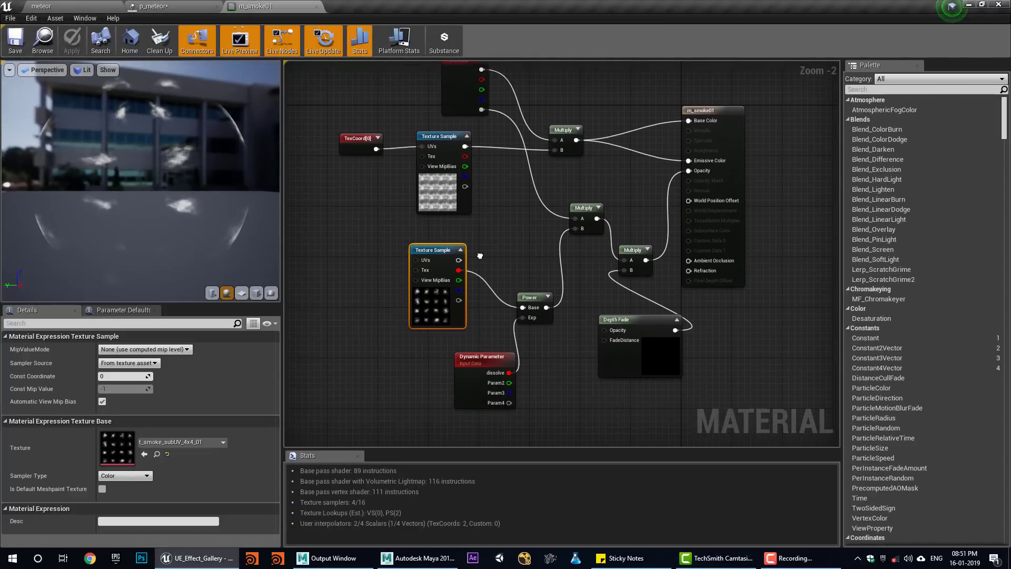
right_drag(563, 319, 520, 360)
click(314, 6)
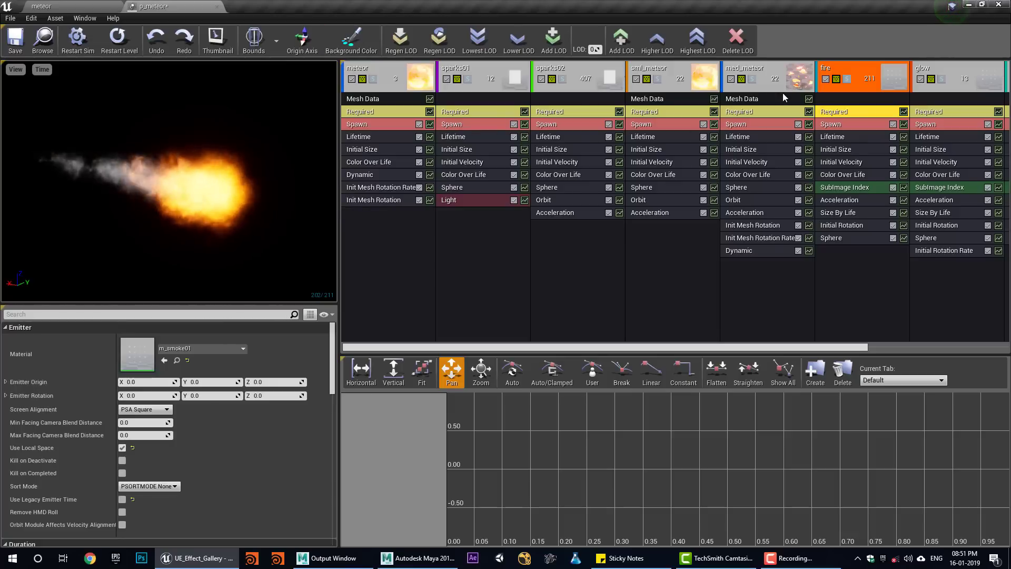
Review med_meteor's Color Over Life, then preview the glow emitter alone.
click(743, 175)
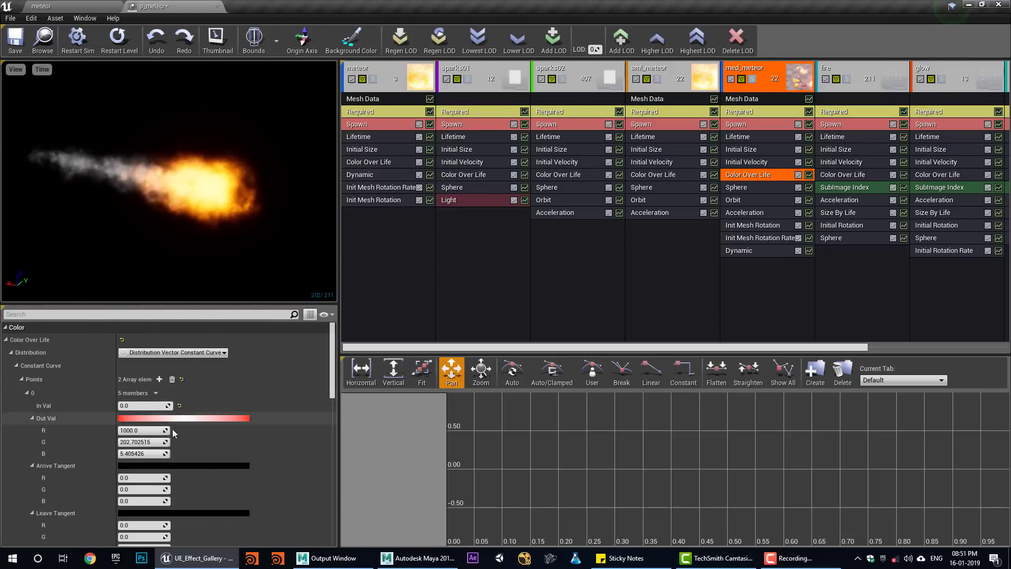
scroll(190, 430, down, 3)
scroll(190, 432, down, 2)
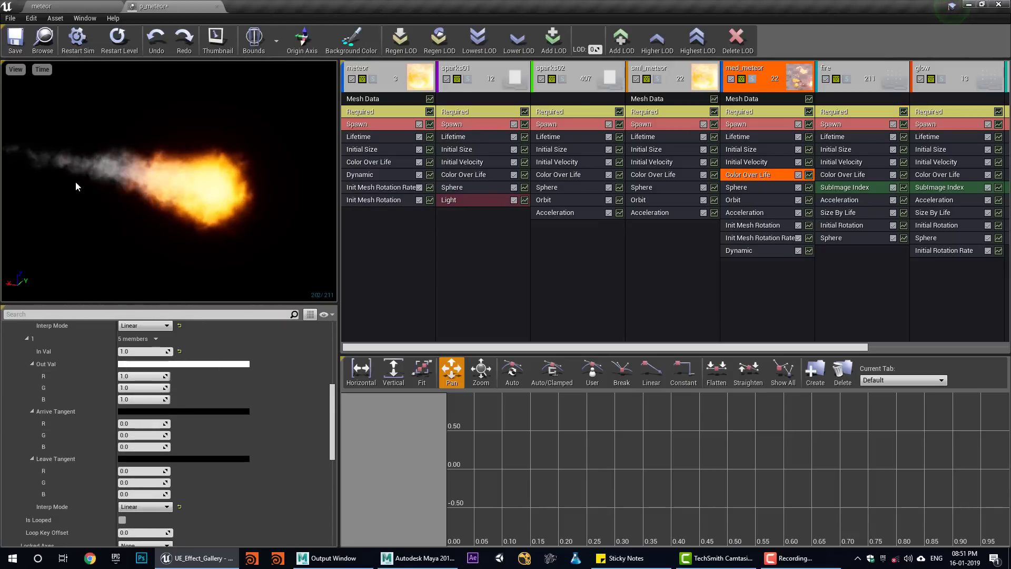
scroll(164, 446, down, 2)
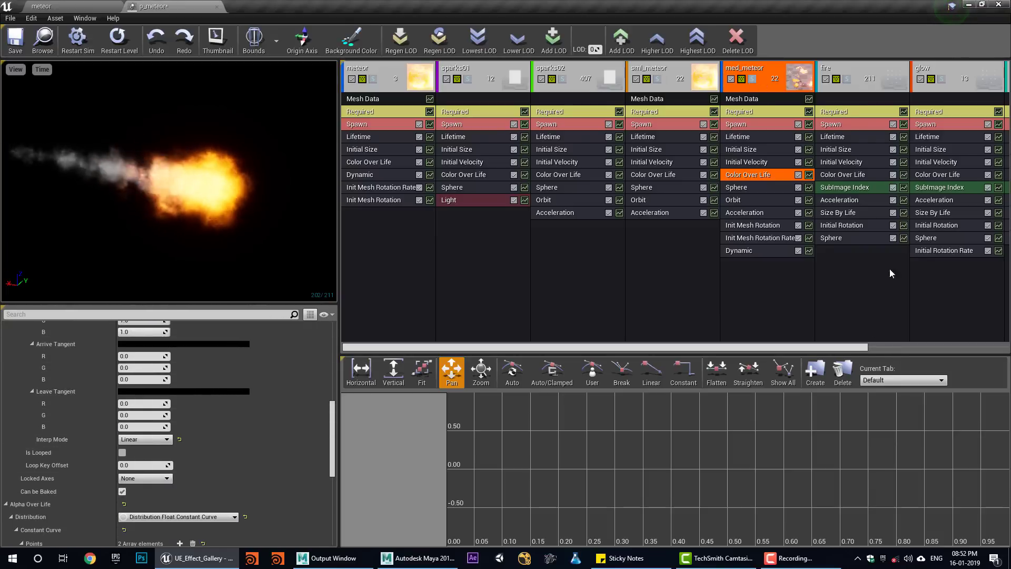
scroll(837, 237, right, 2)
scroll(813, 113, right, 2)
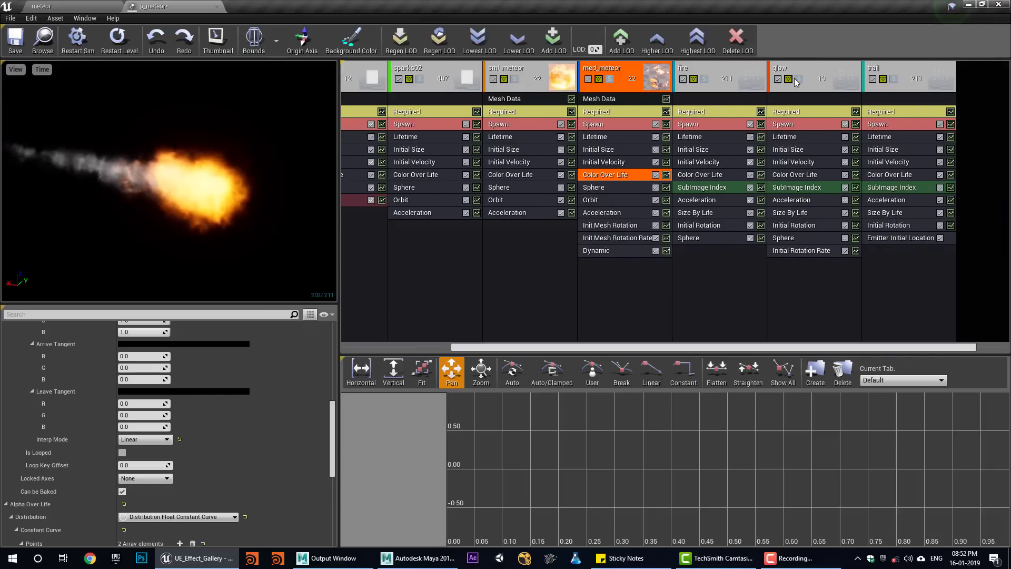
click(796, 80)
click(126, 43)
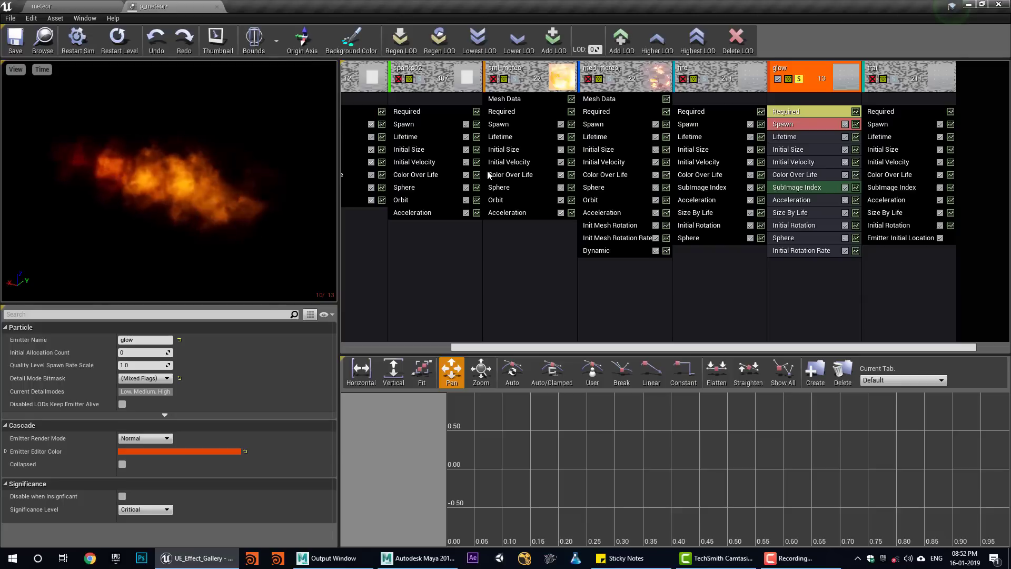
click(799, 79)
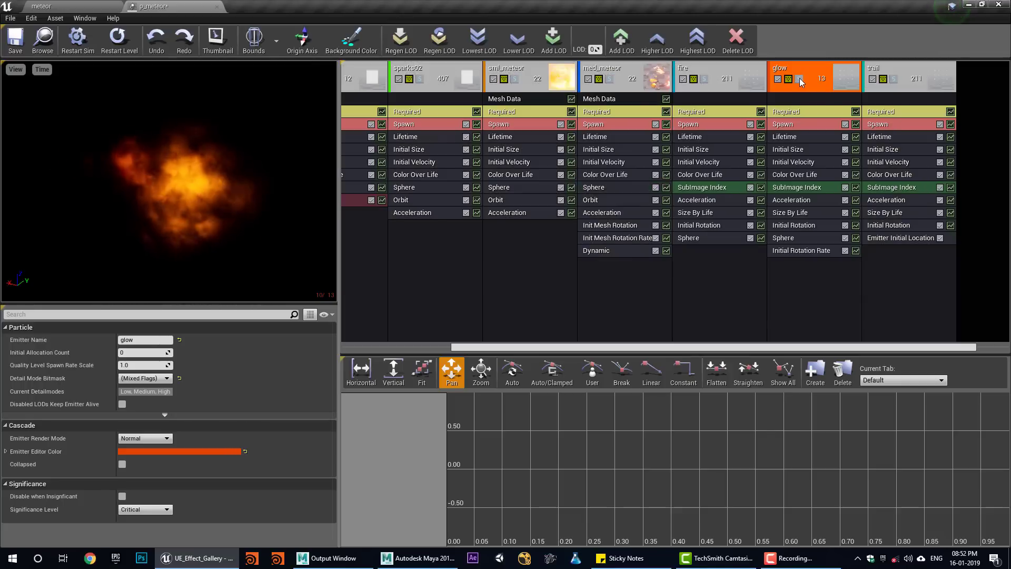
Preview the trail emitter alone, then sml_meteor together with the trail.
click(893, 79)
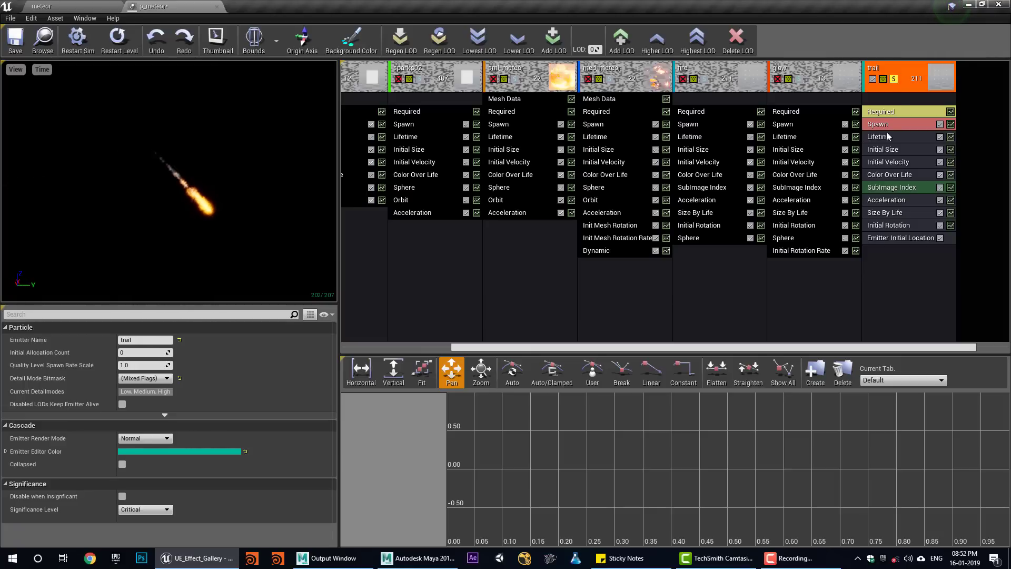
click(893, 79)
drag(743, 348, 549, 348)
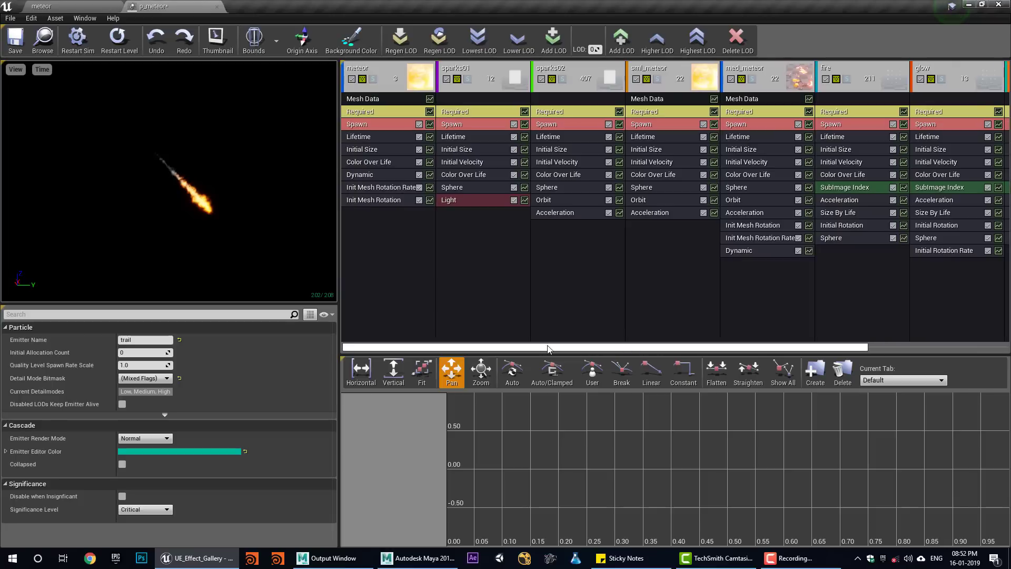
click(656, 80)
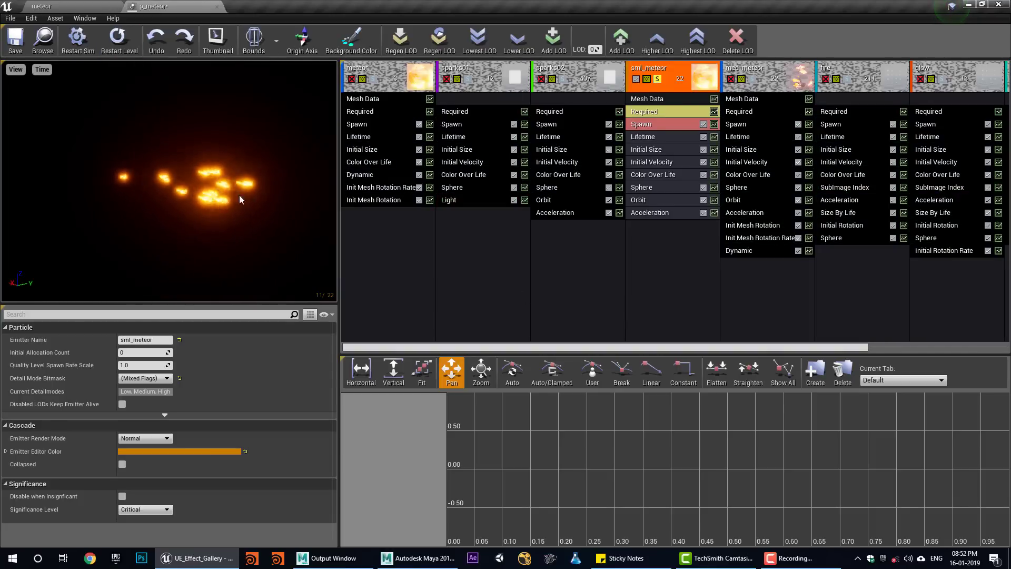
scroll(819, 164, right, 5)
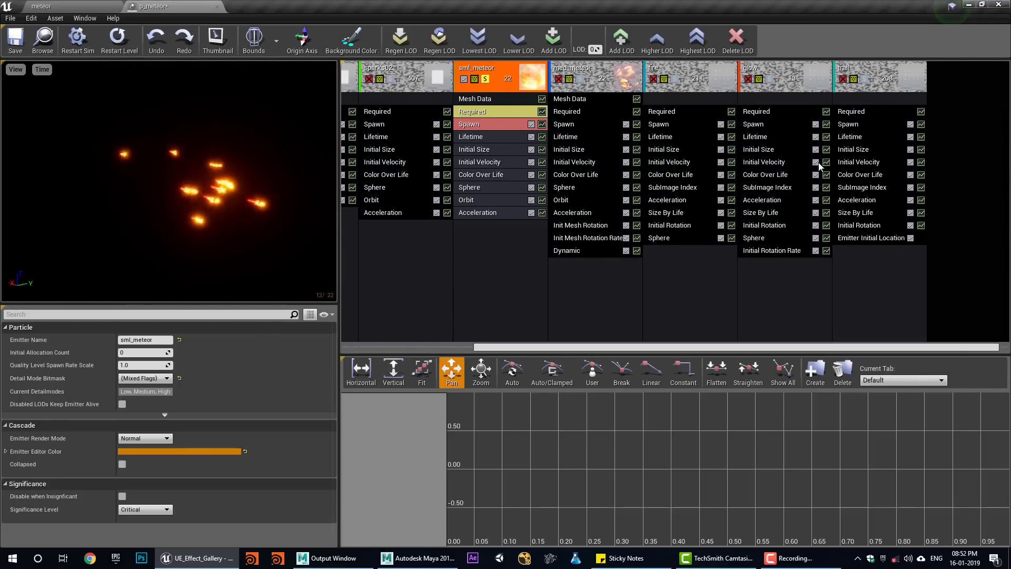
click(865, 80)
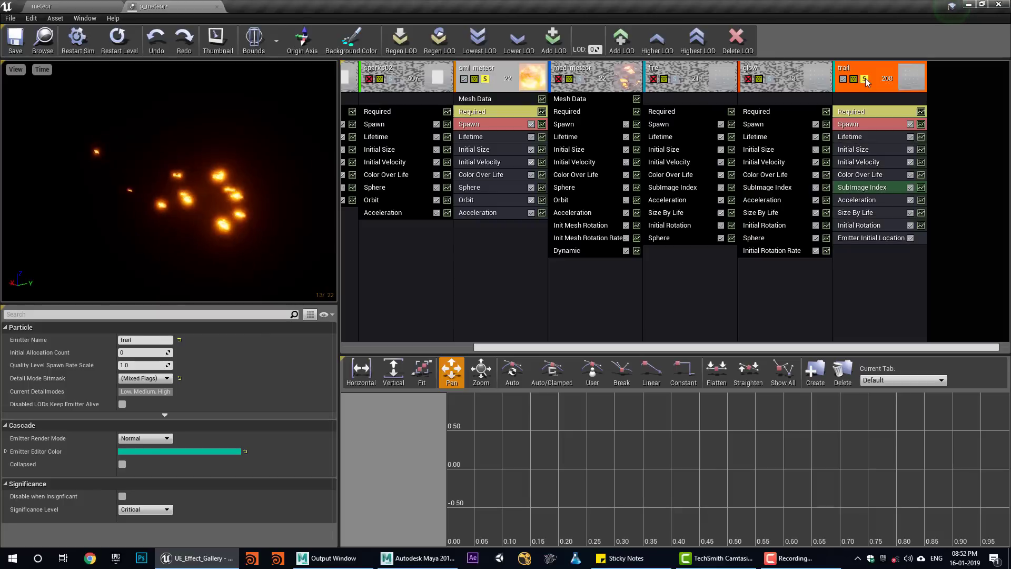
Restart the preview and confirm the trail's Emitter Initial Location uses sml_meteor.
click(117, 51)
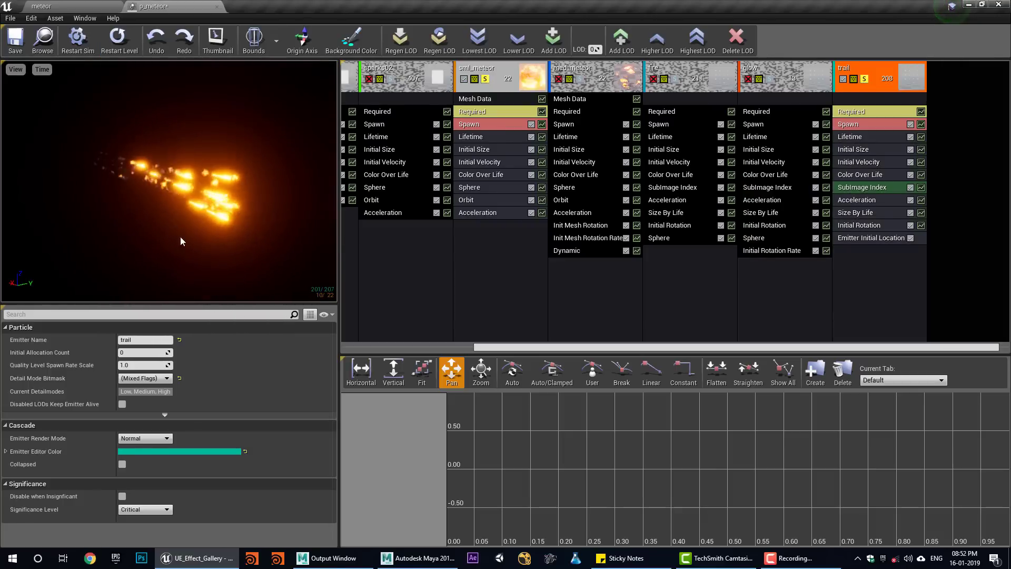
click(864, 238)
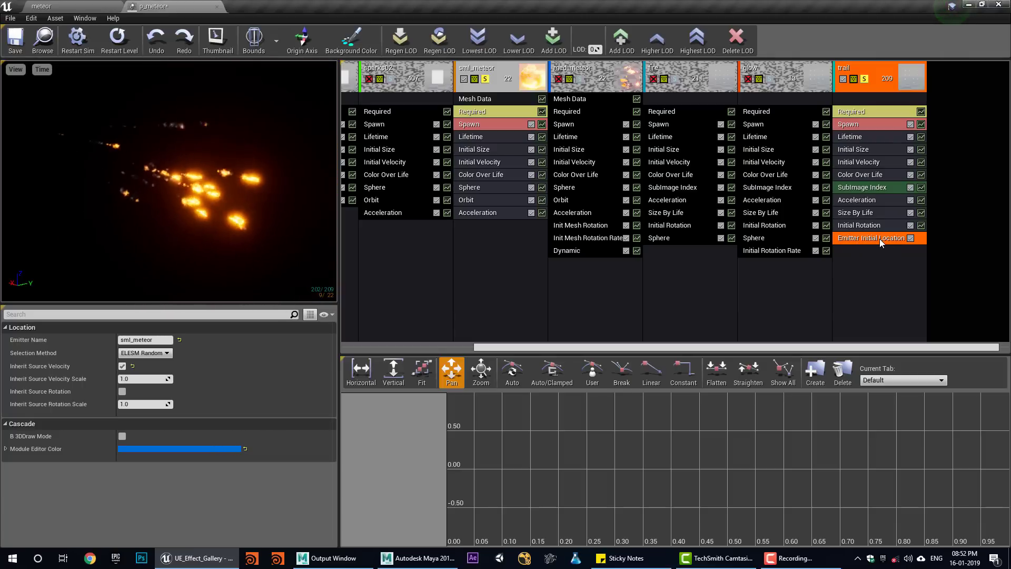
click(126, 340)
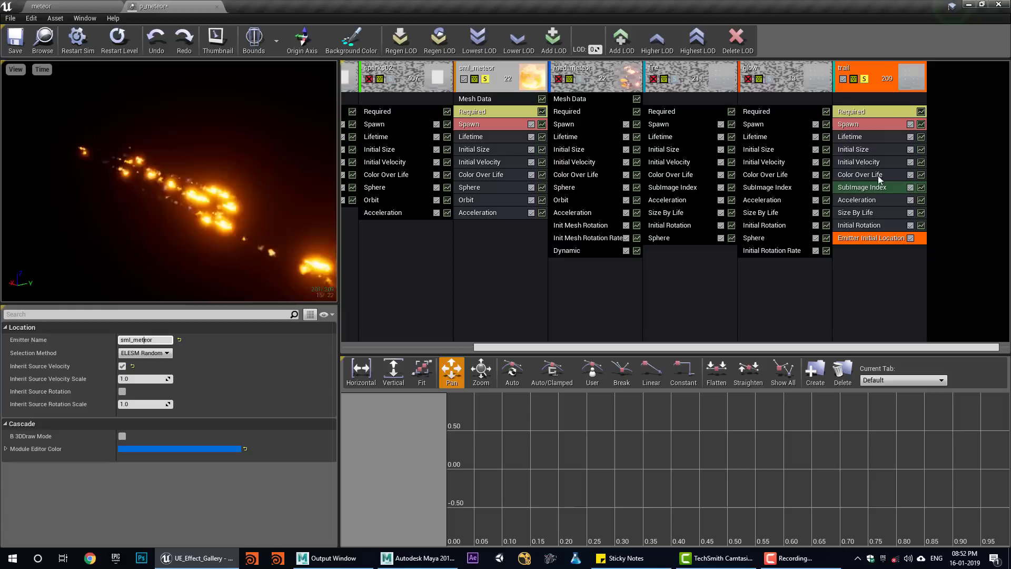
Unsolo the trail emitter and float the p_meteor editor, widened and lowered over the level.
click(866, 82)
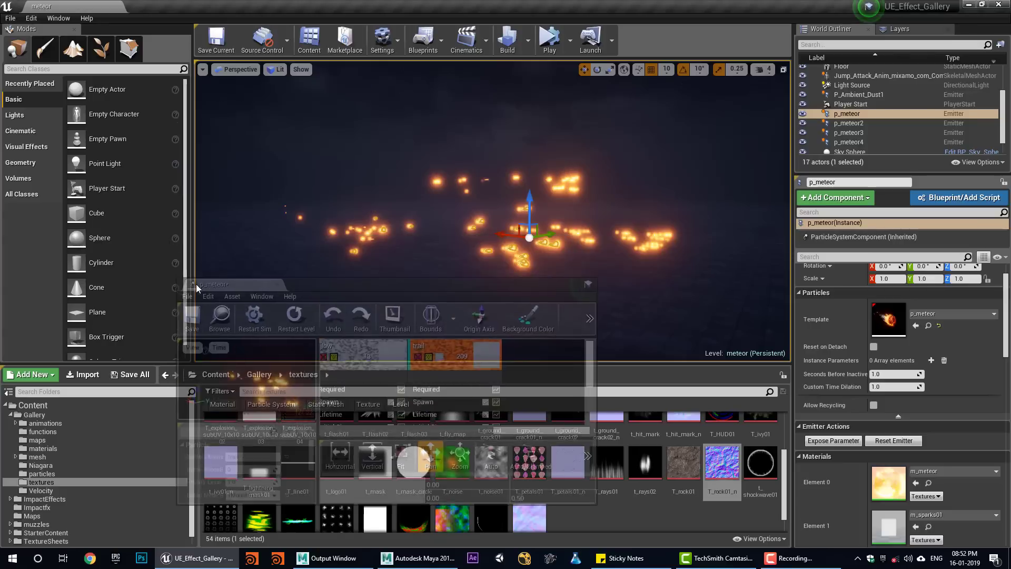
drag(150, 7, 38, 301)
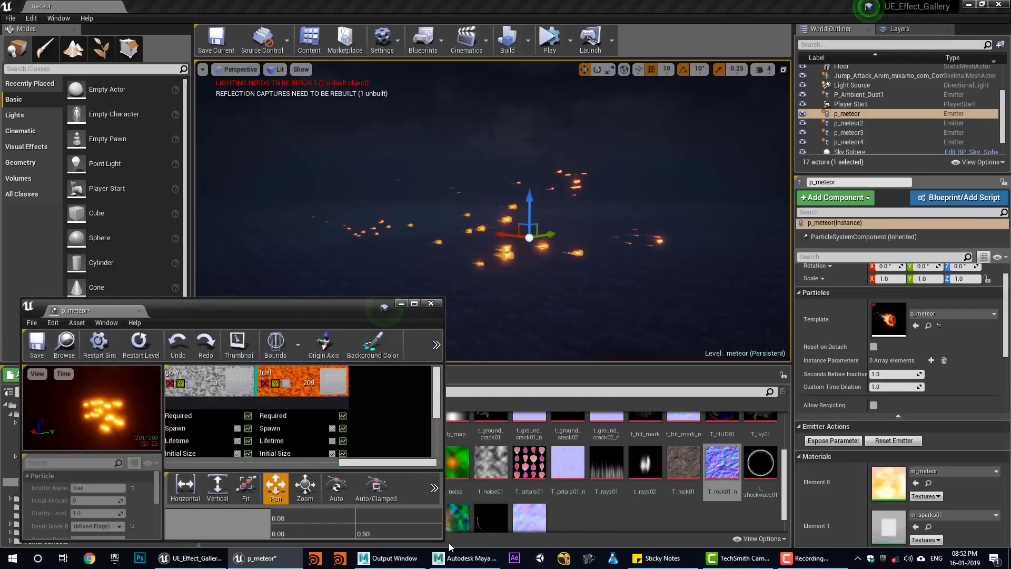
drag(445, 541, 1002, 542)
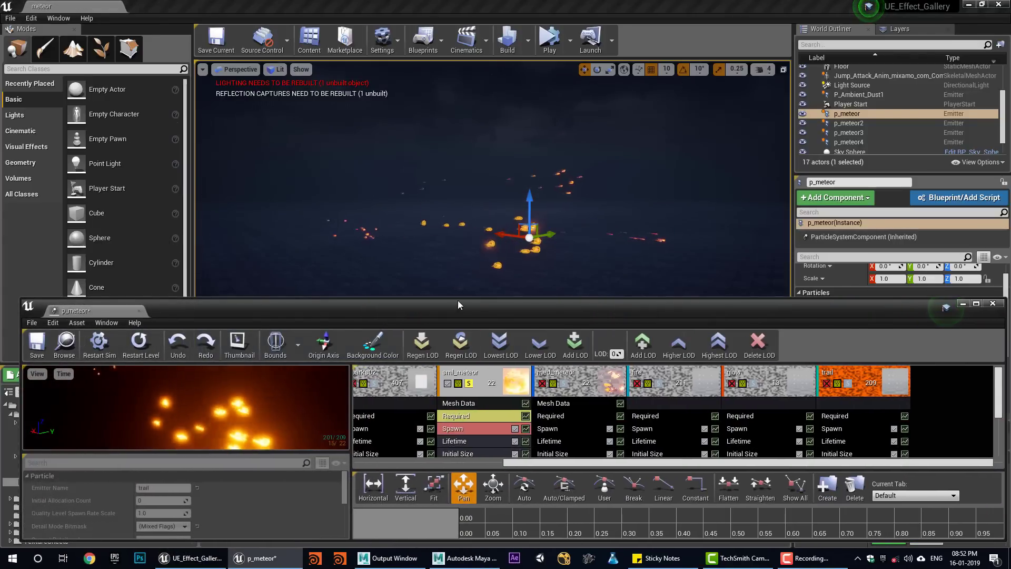
drag(458, 304, 457, 344)
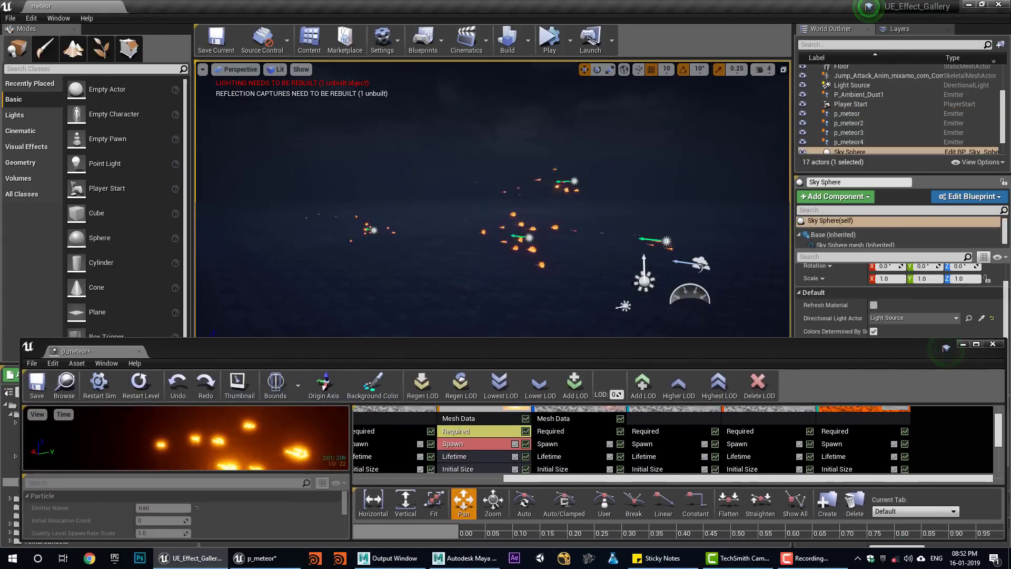
drag(536, 476, 148, 402)
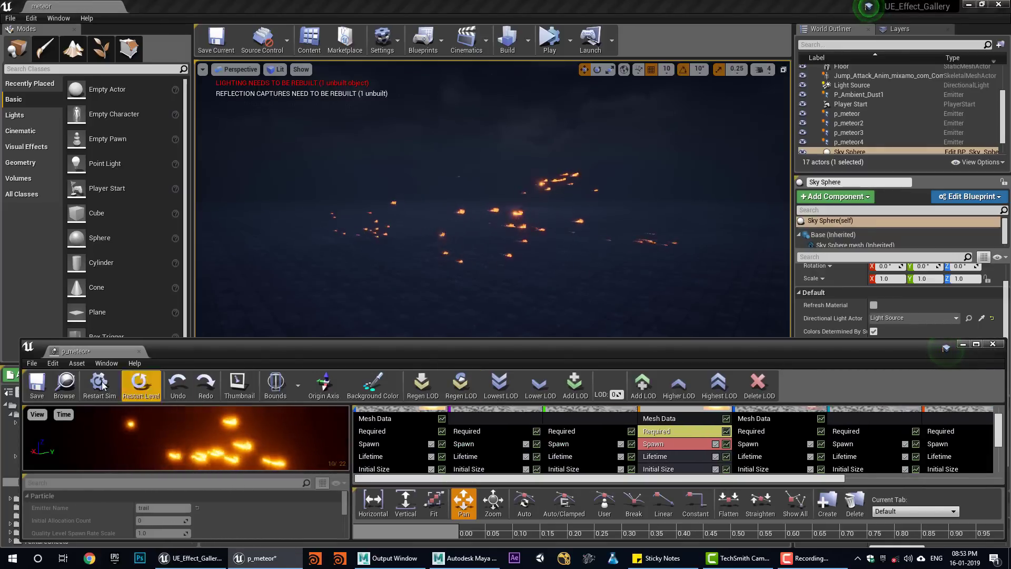
Replay the effect in an enlarged level view and select the meteor, sparks01, sparks02 and sml_meteor emitters.
click(141, 383)
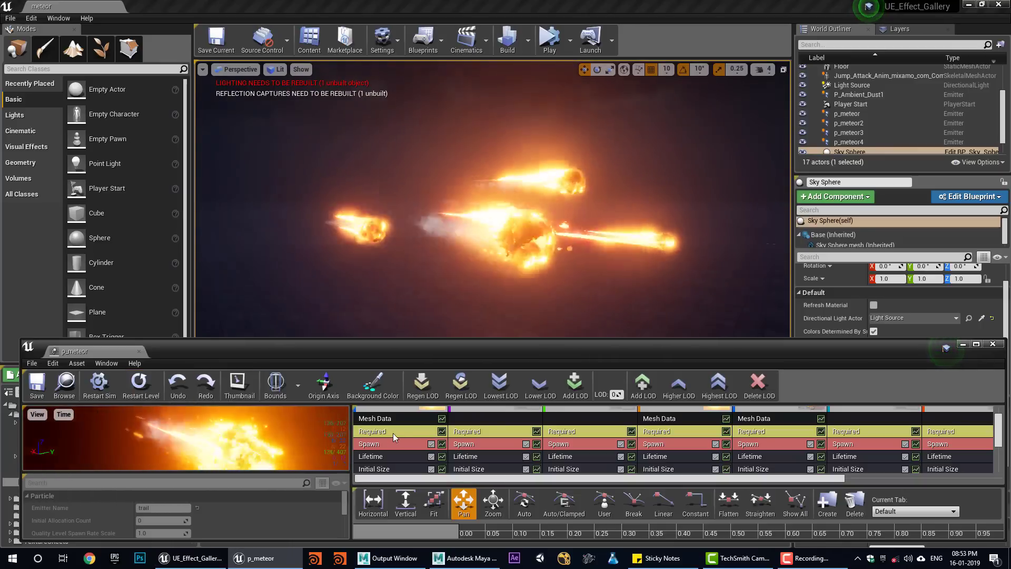
scroll(433, 435, up, 1)
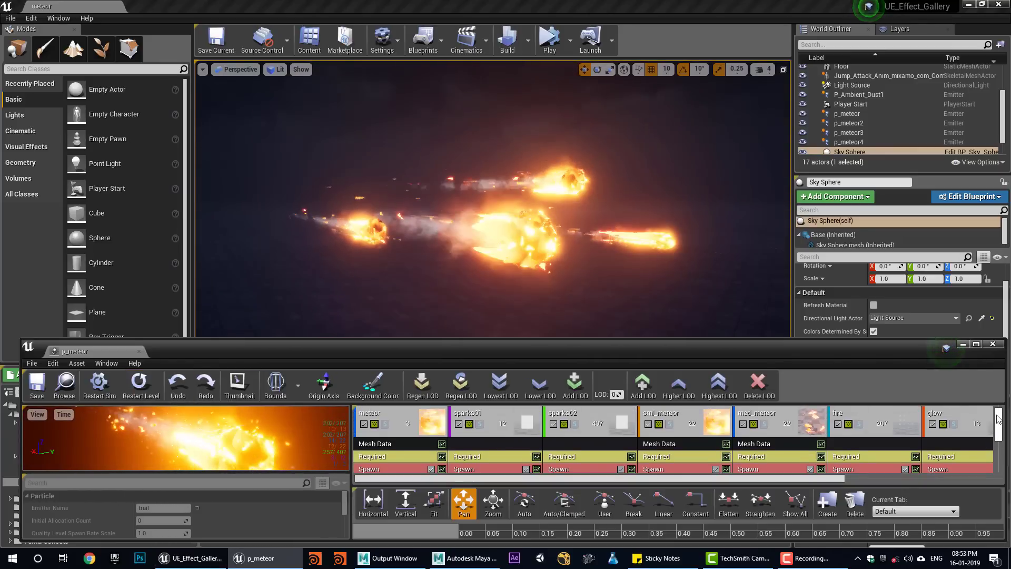
drag(794, 237, 951, 234)
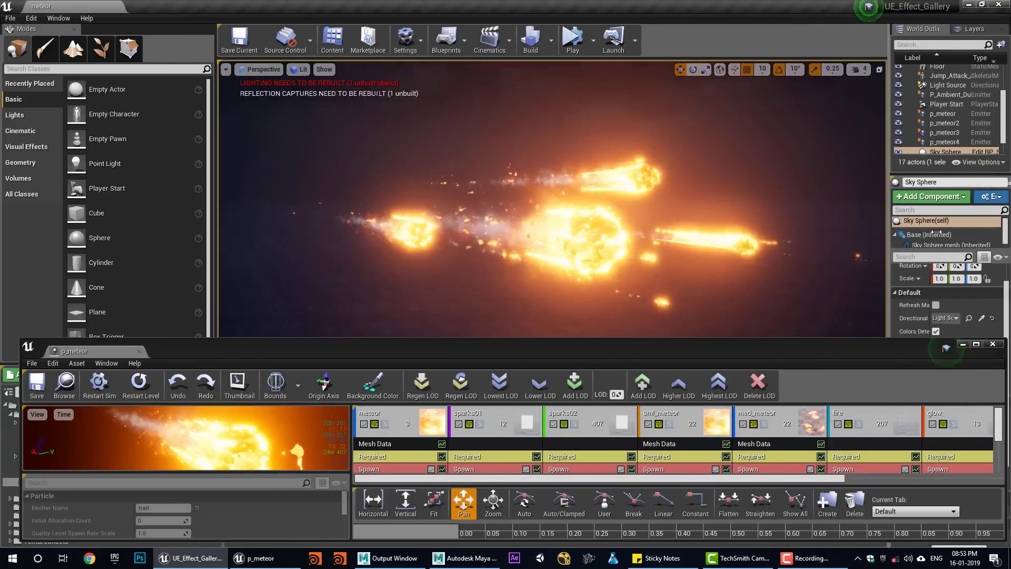
click(385, 423)
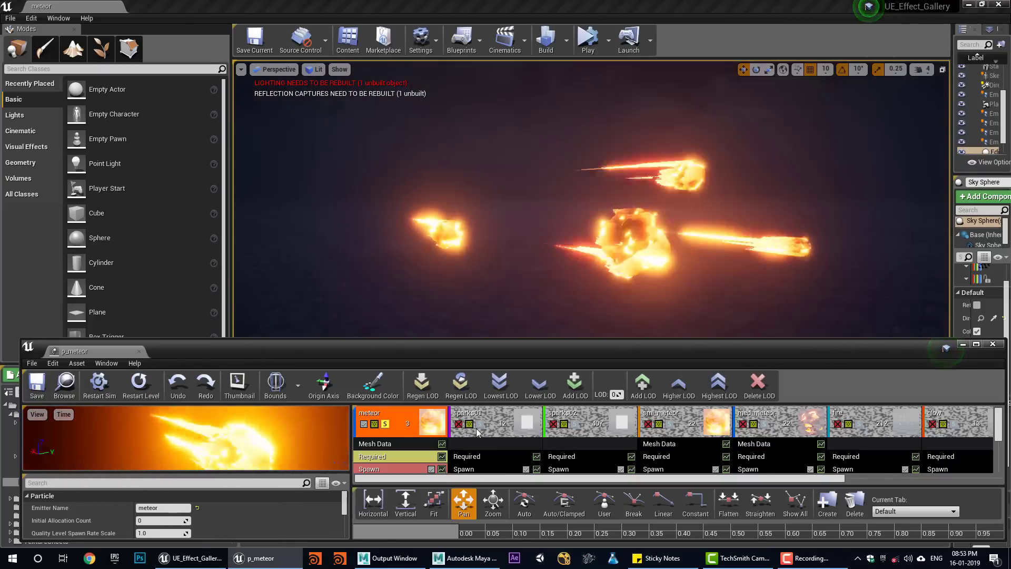
click(480, 424)
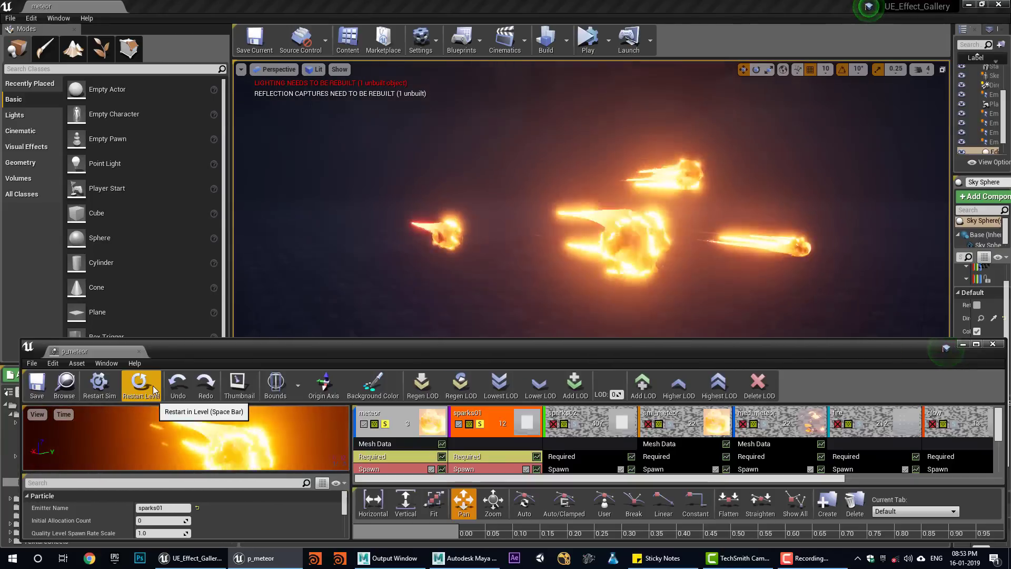
click(598, 413)
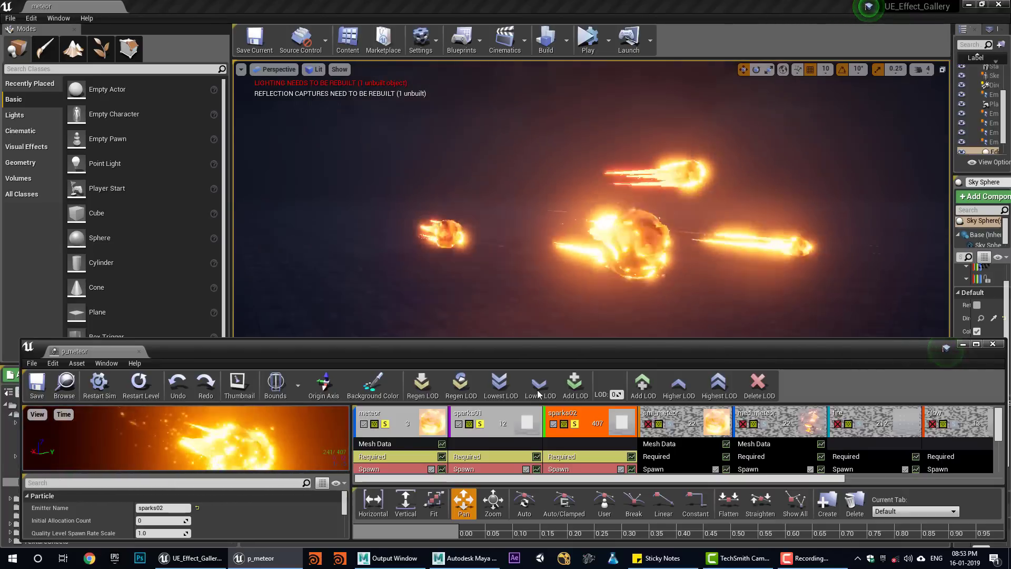
click(660, 413)
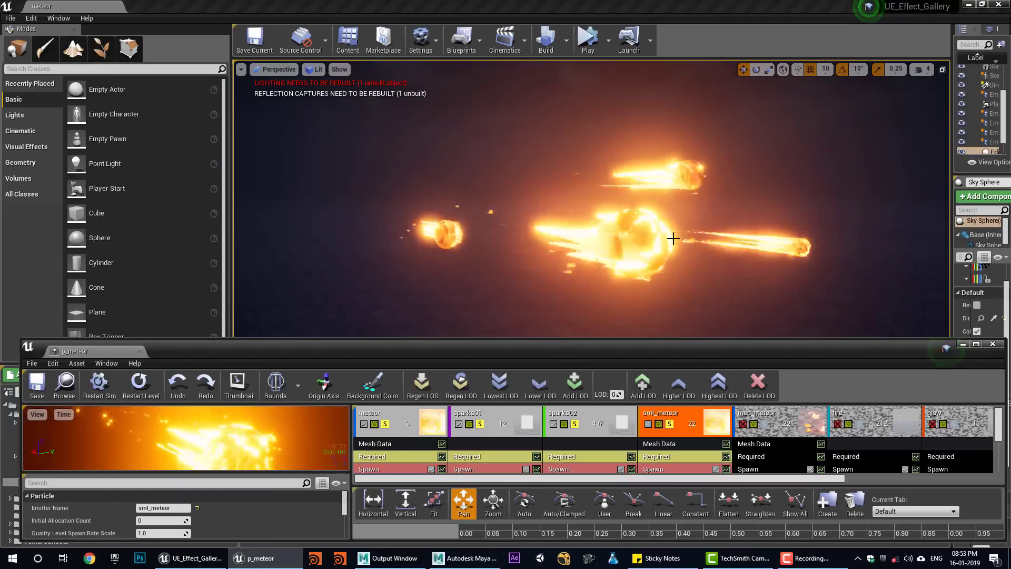
scroll(724, 429, right, 2)
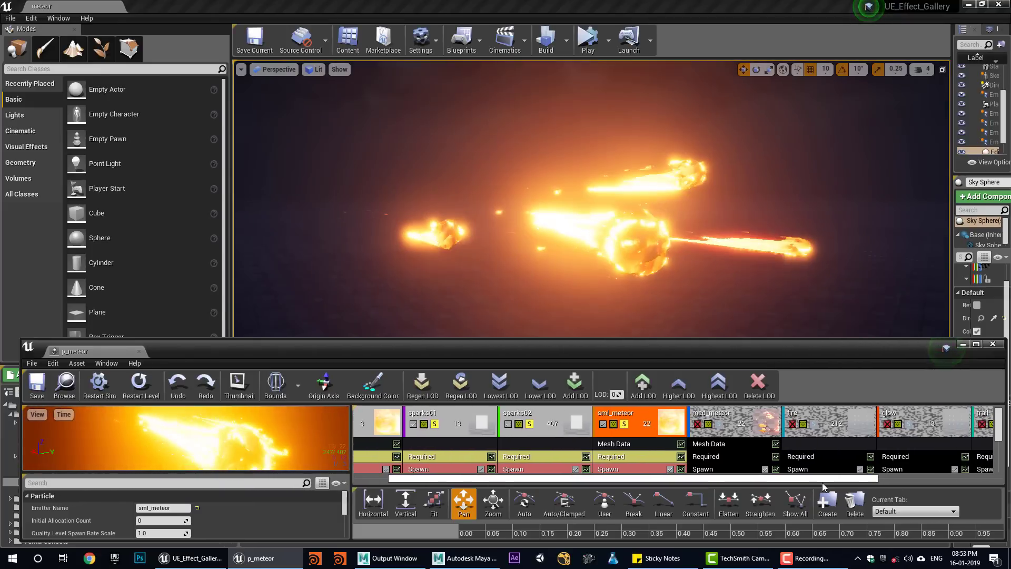
Select med_meteor and fire, then solo glow and trail, replaying the effect in the level.
click(722, 429)
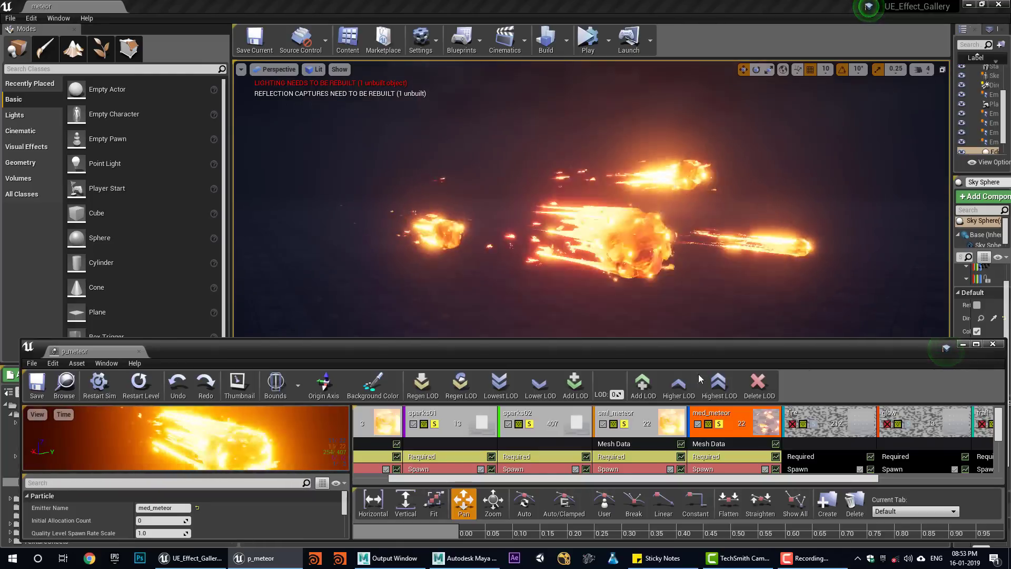
drag(799, 484, 924, 482)
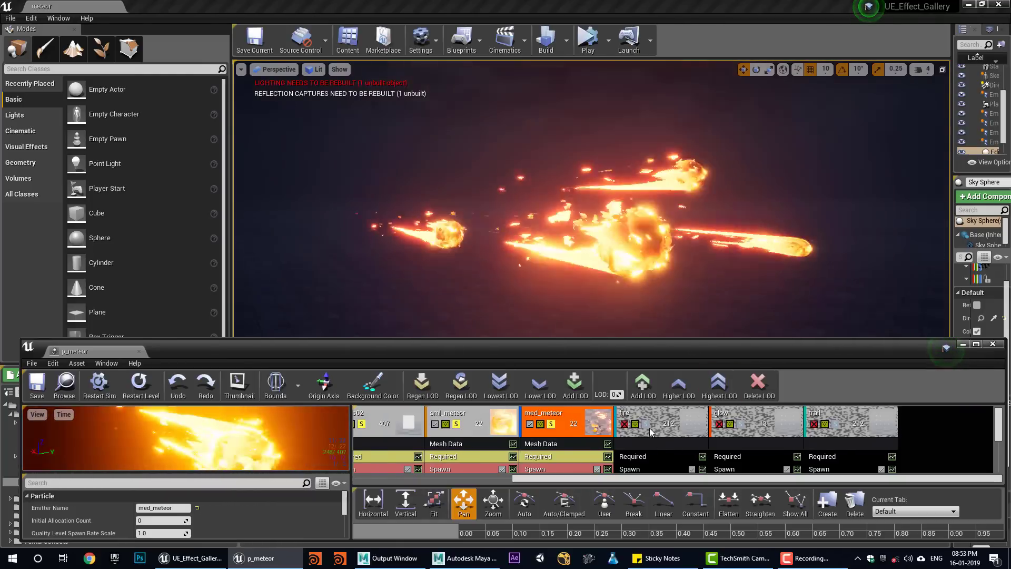
click(648, 427)
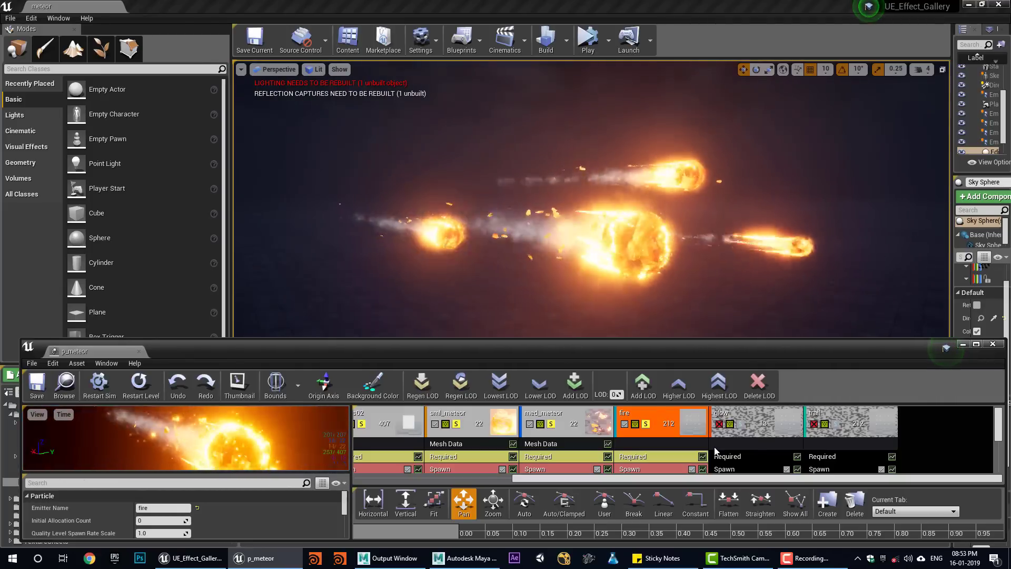
click(744, 429)
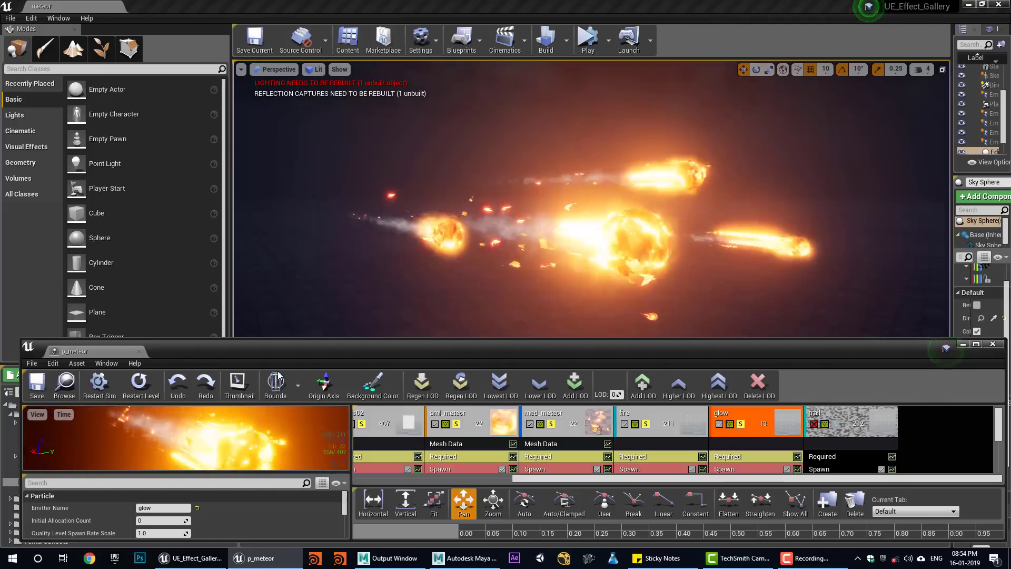
click(150, 395)
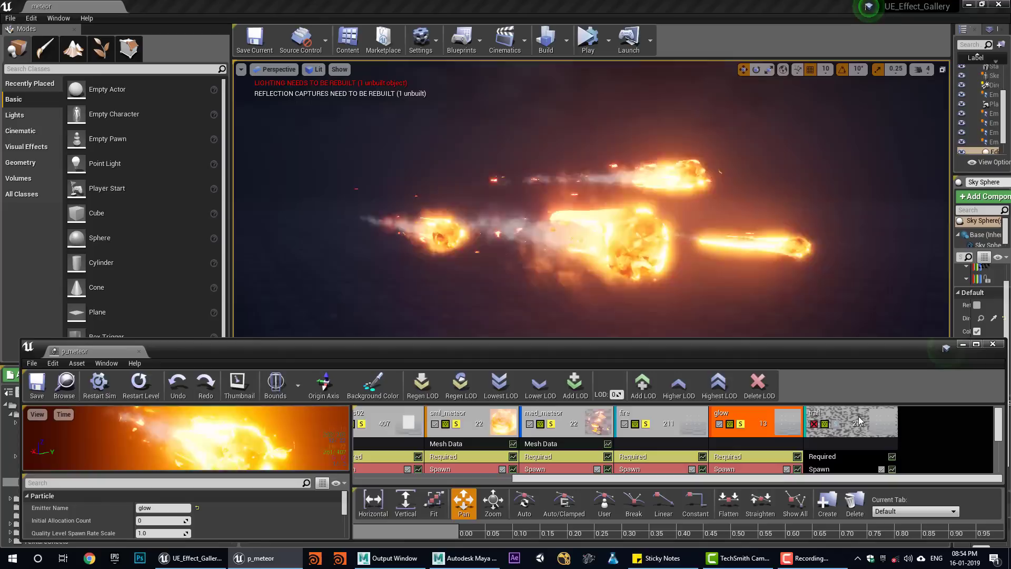
click(840, 427)
click(141, 385)
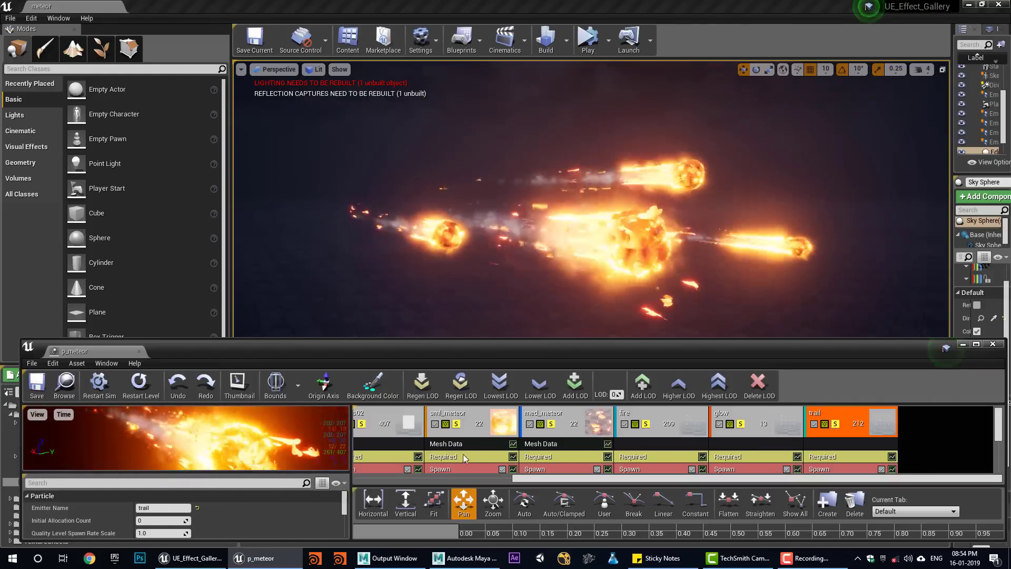
drag(553, 480, 394, 479)
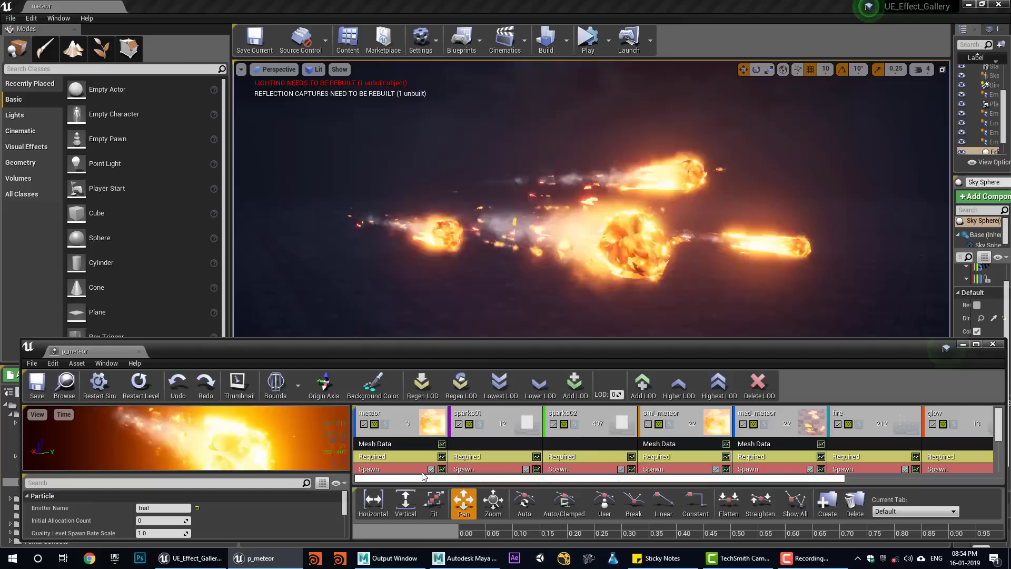
Solo the rock, sparks01 and sparks02 emitters in turn, replaying the sparks burst, then unsolo sparks02.
click(384, 423)
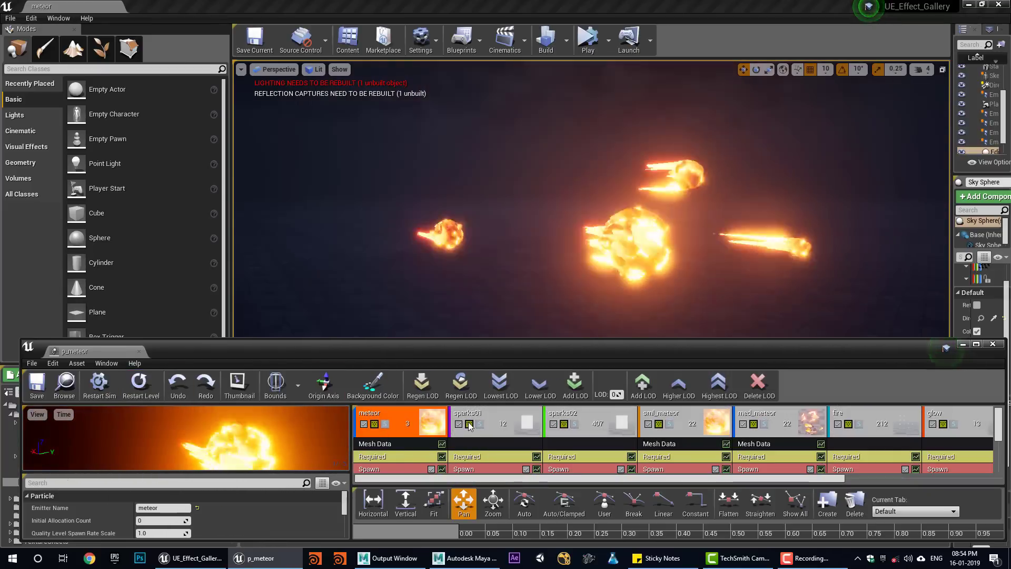
click(385, 424)
click(480, 424)
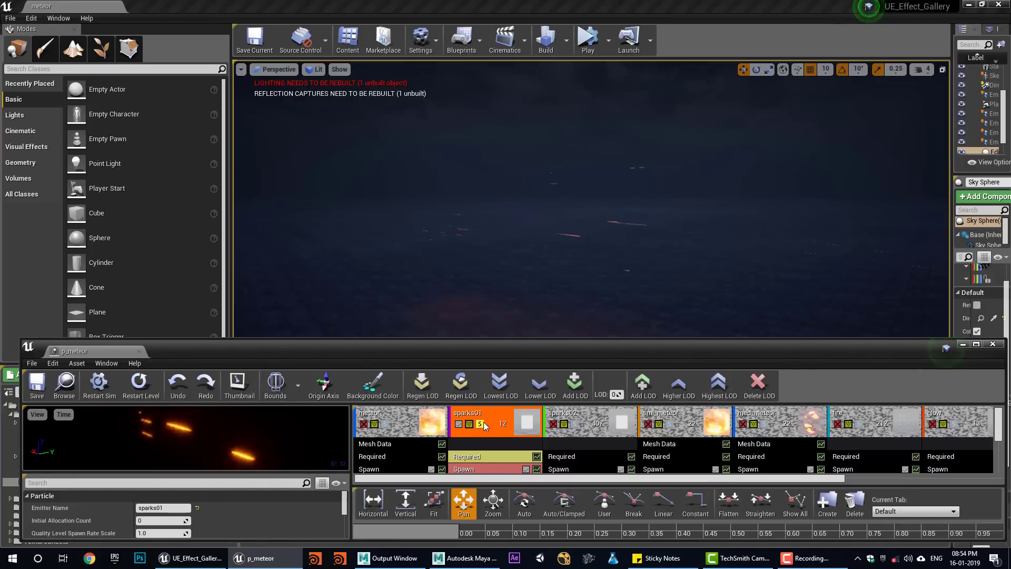
click(480, 423)
click(575, 424)
click(145, 396)
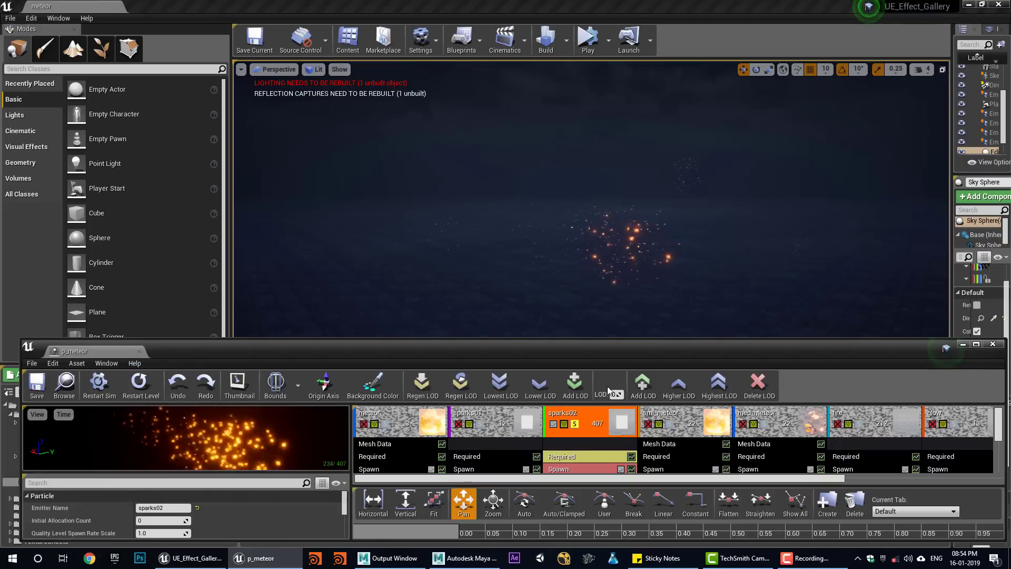
click(574, 425)
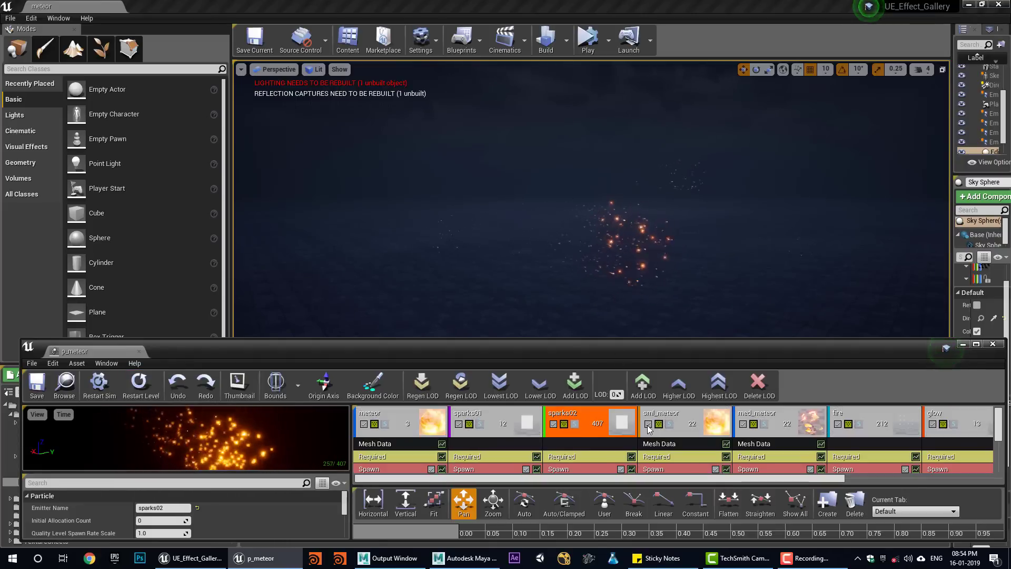
Solo the sml_meteor, med_meteor and fire emitters in turn, then unsolo fire.
click(668, 424)
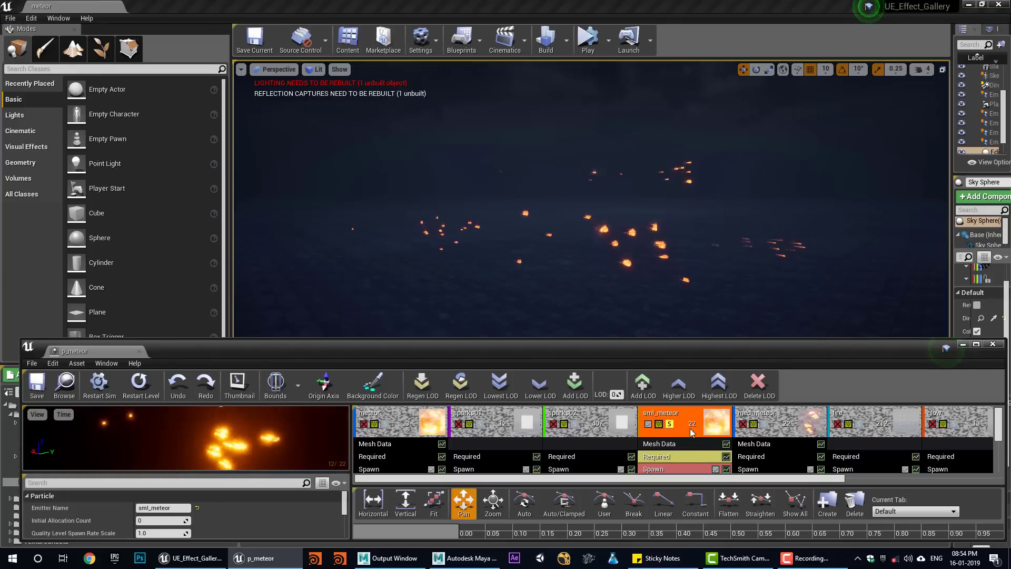
click(669, 425)
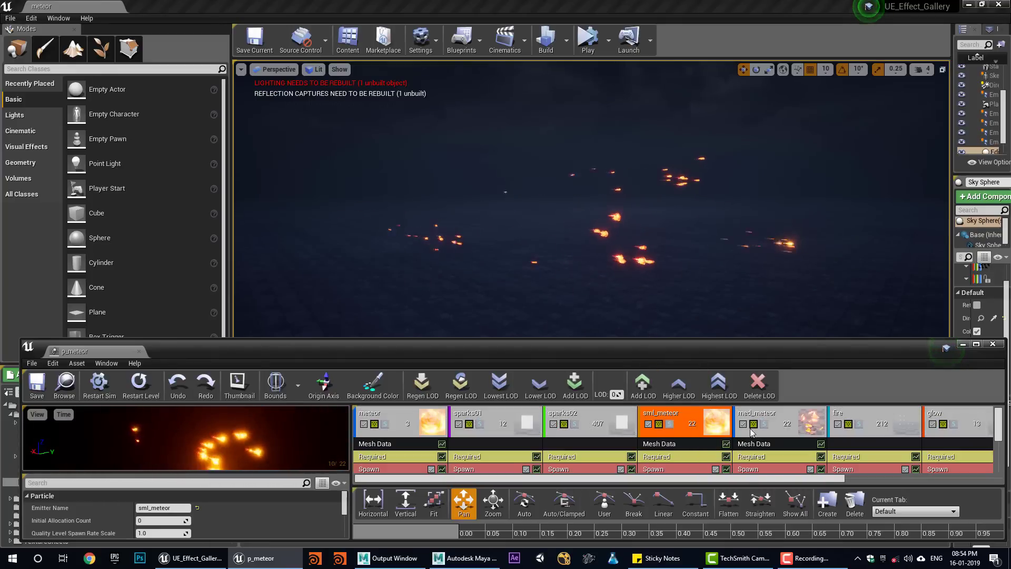
click(766, 427)
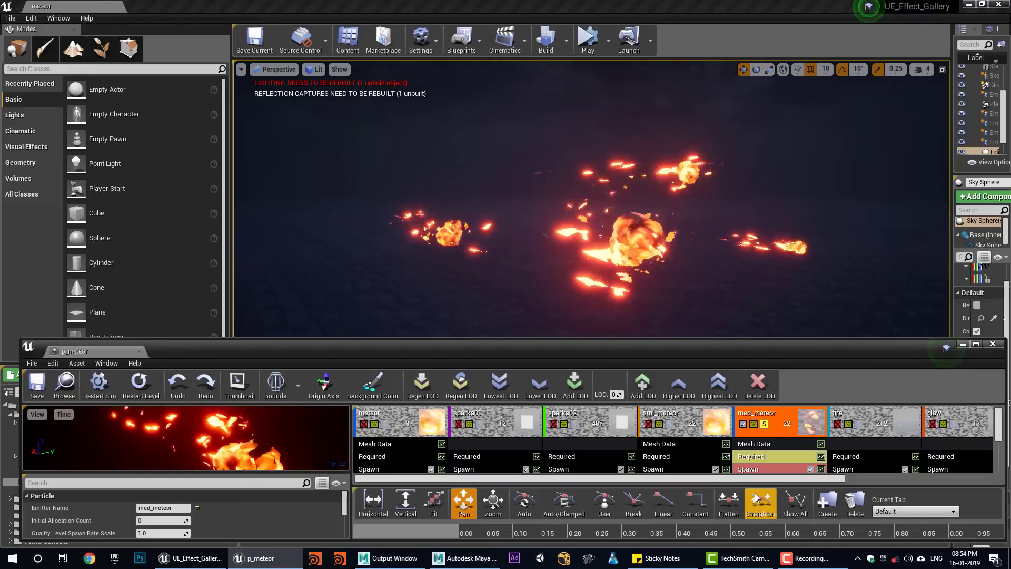
drag(768, 479, 829, 479)
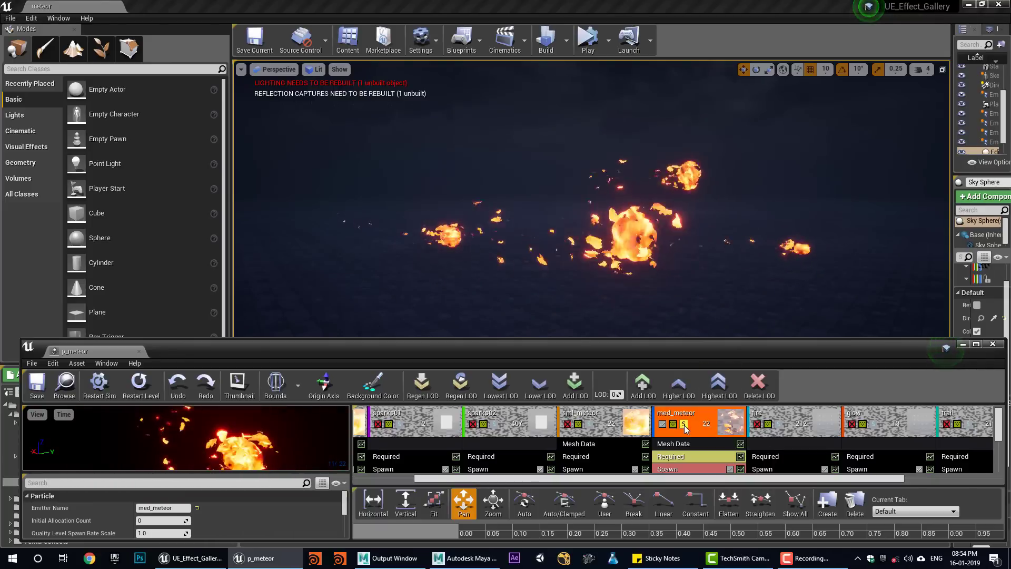
click(684, 425)
click(778, 423)
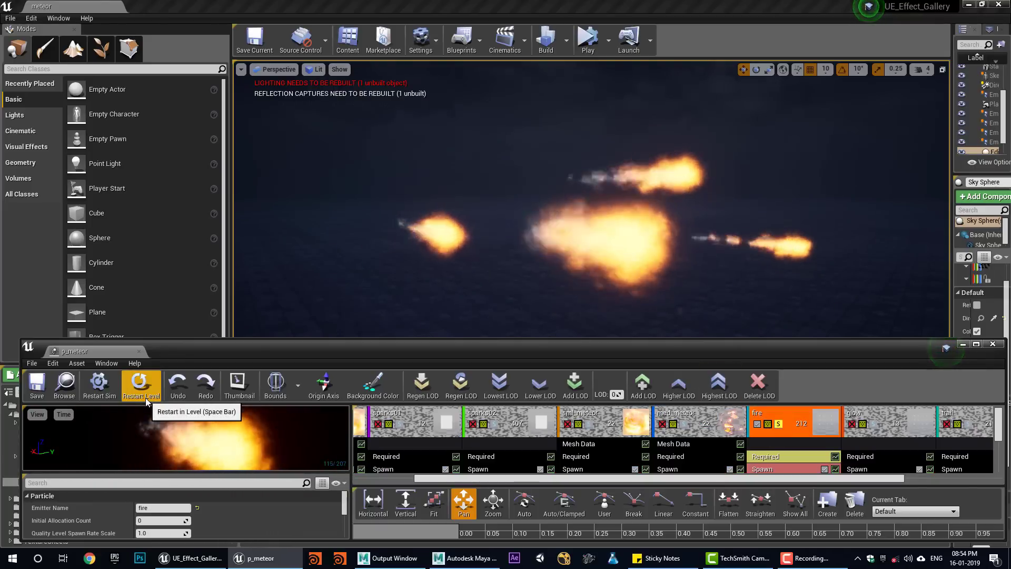
click(778, 425)
Solo the glow and trail emitters, replay the trails in the level, and clear the selection.
click(874, 426)
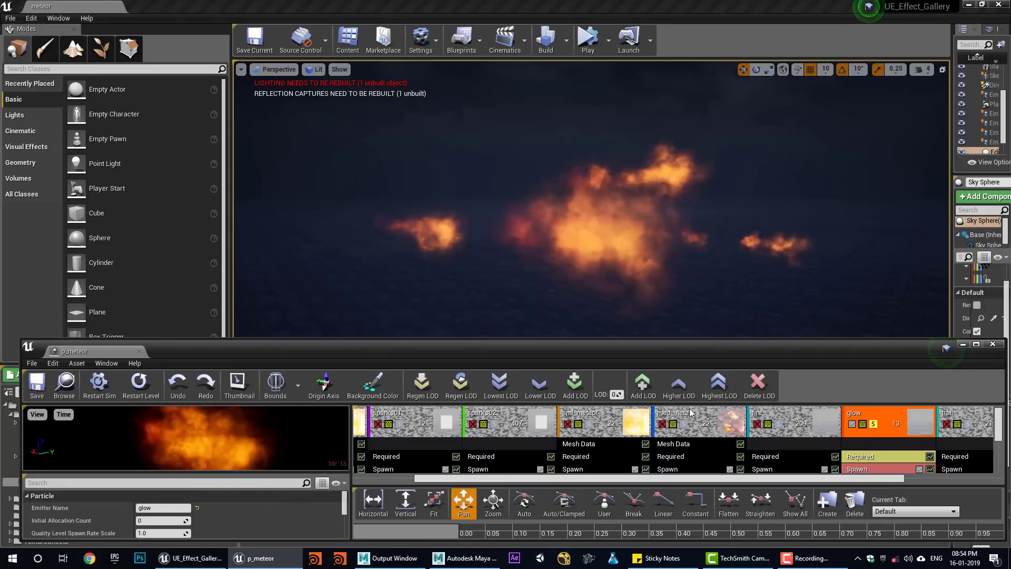
drag(881, 485, 954, 484)
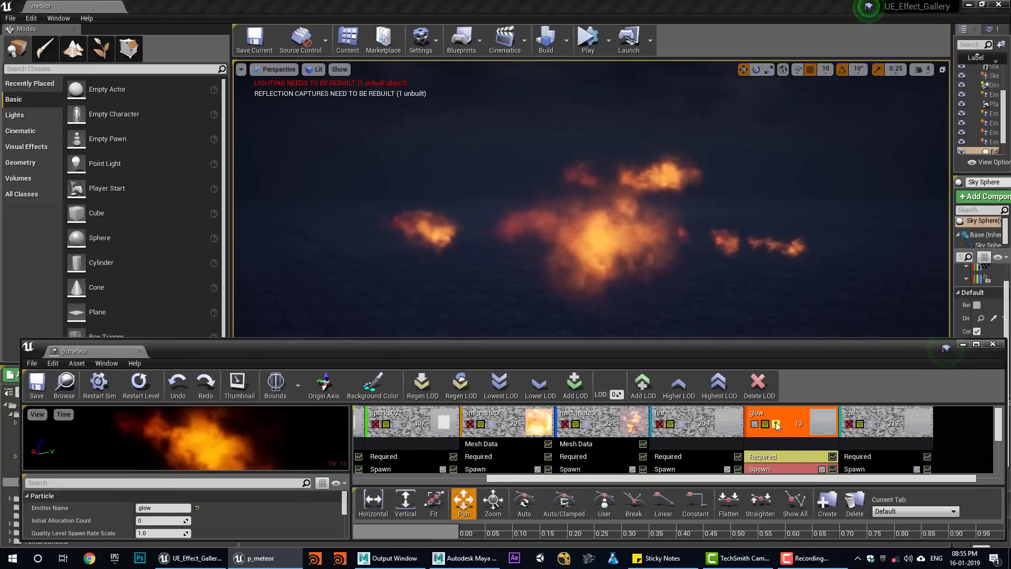
click(870, 425)
click(145, 397)
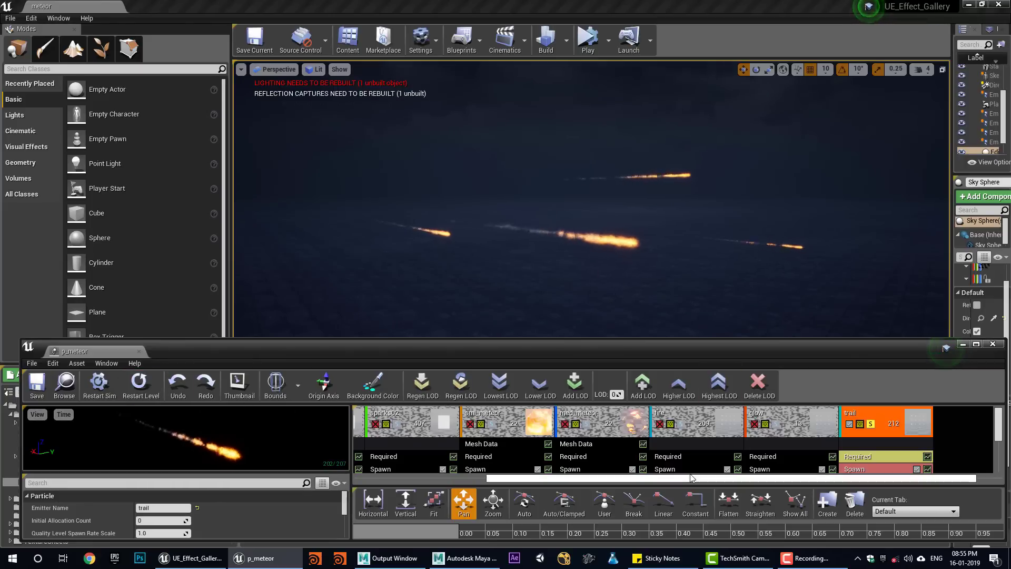
drag(666, 479, 490, 480)
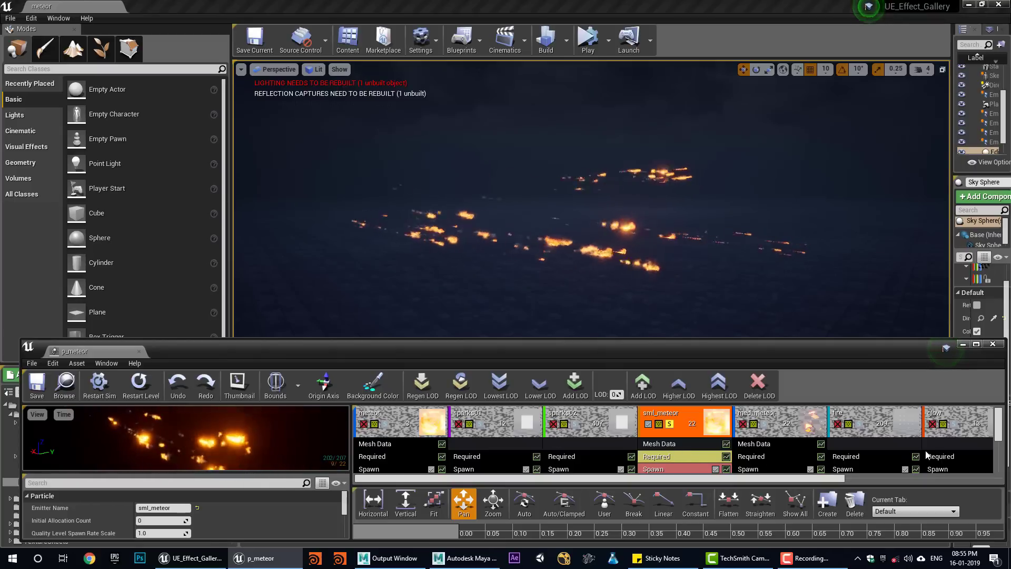
click(248, 345)
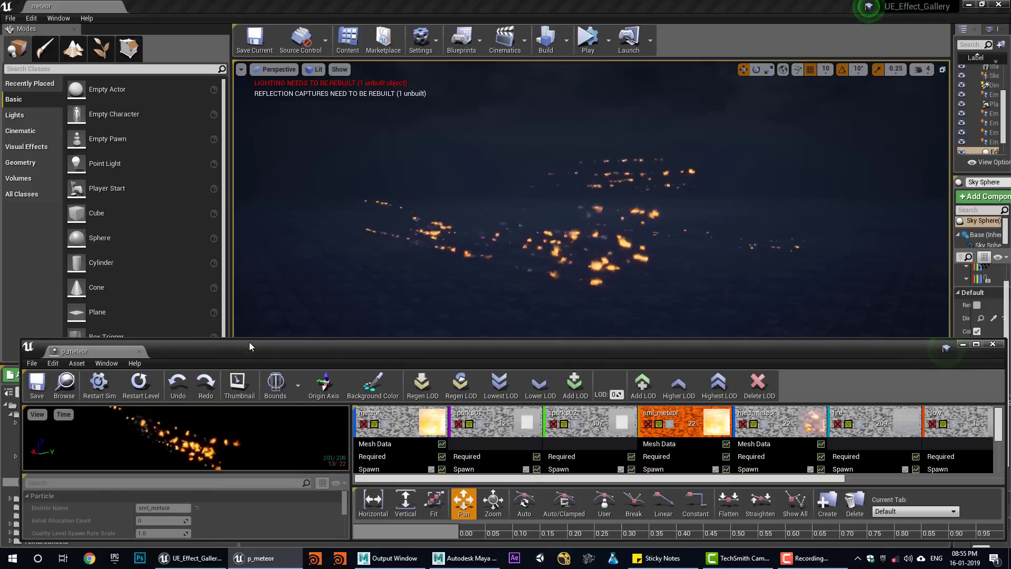
Dock the floating Cascade window into the main tab bar as the p_meteor tab.
drag(114, 357, 150, 7)
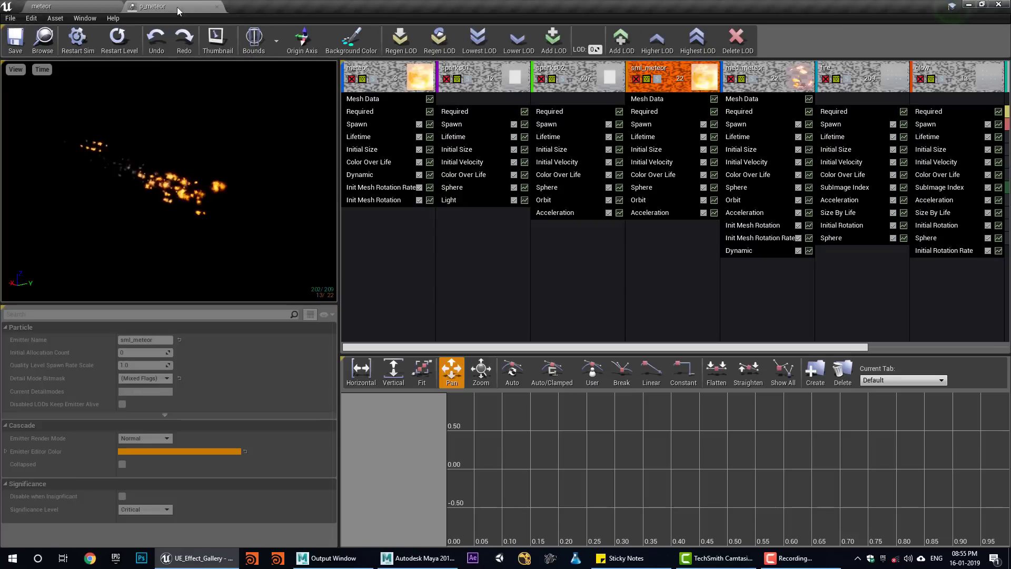
click(72, 4)
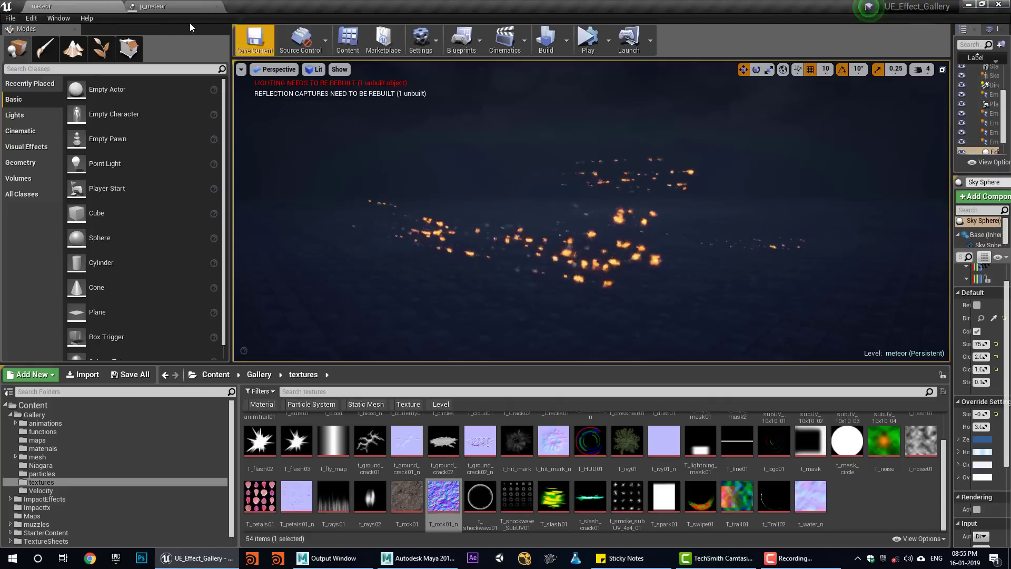
click(181, 7)
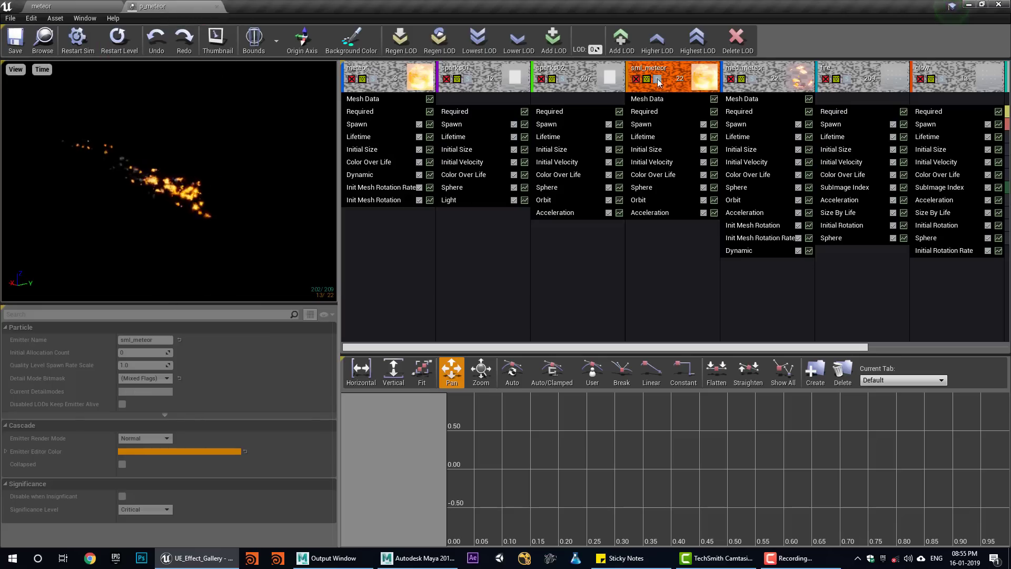
drag(785, 349, 963, 345)
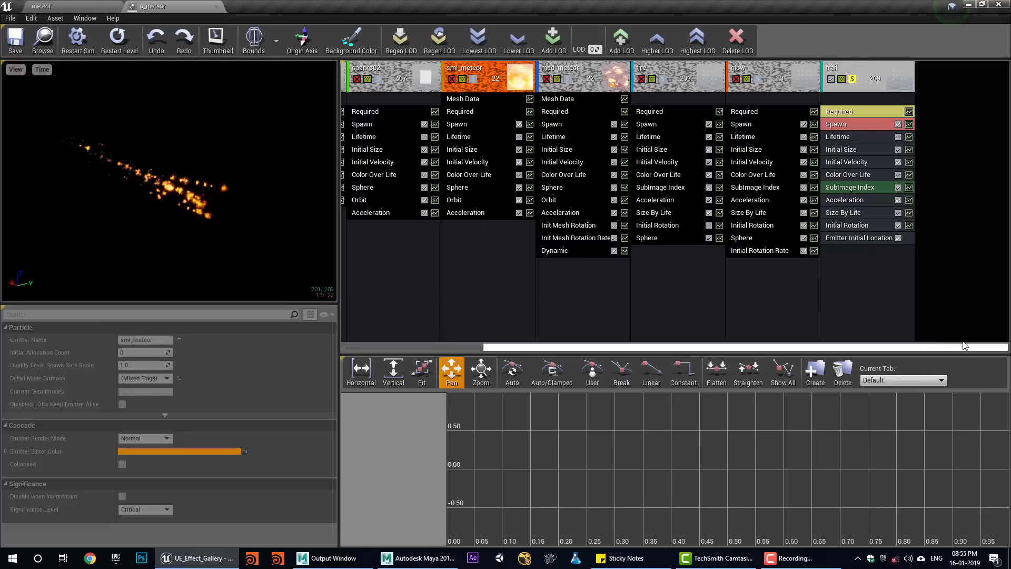
Unsolo the trail emitter and return to the meteor level with an enlarged view.
click(855, 84)
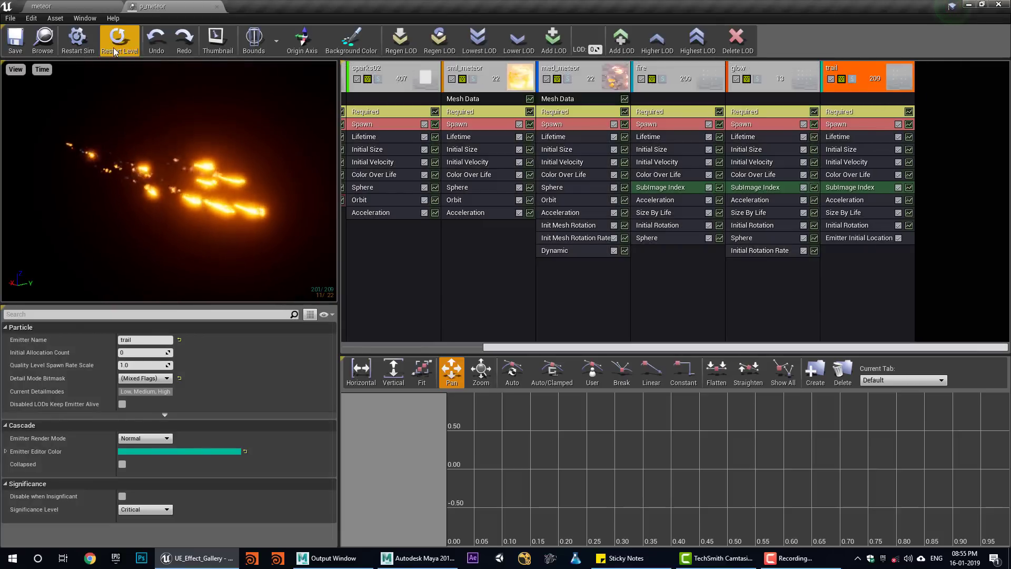
click(76, 6)
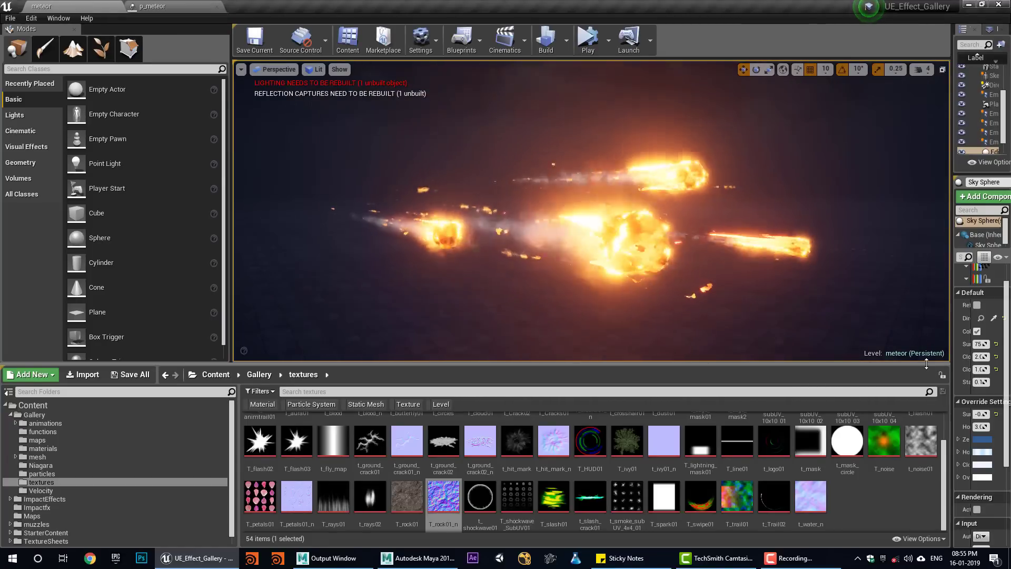
drag(926, 365, 927, 389)
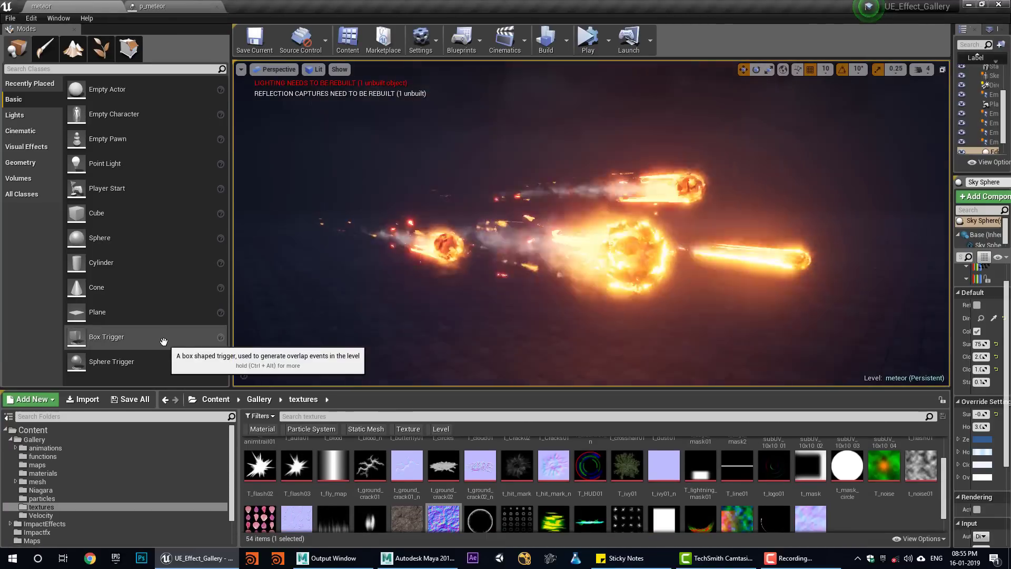